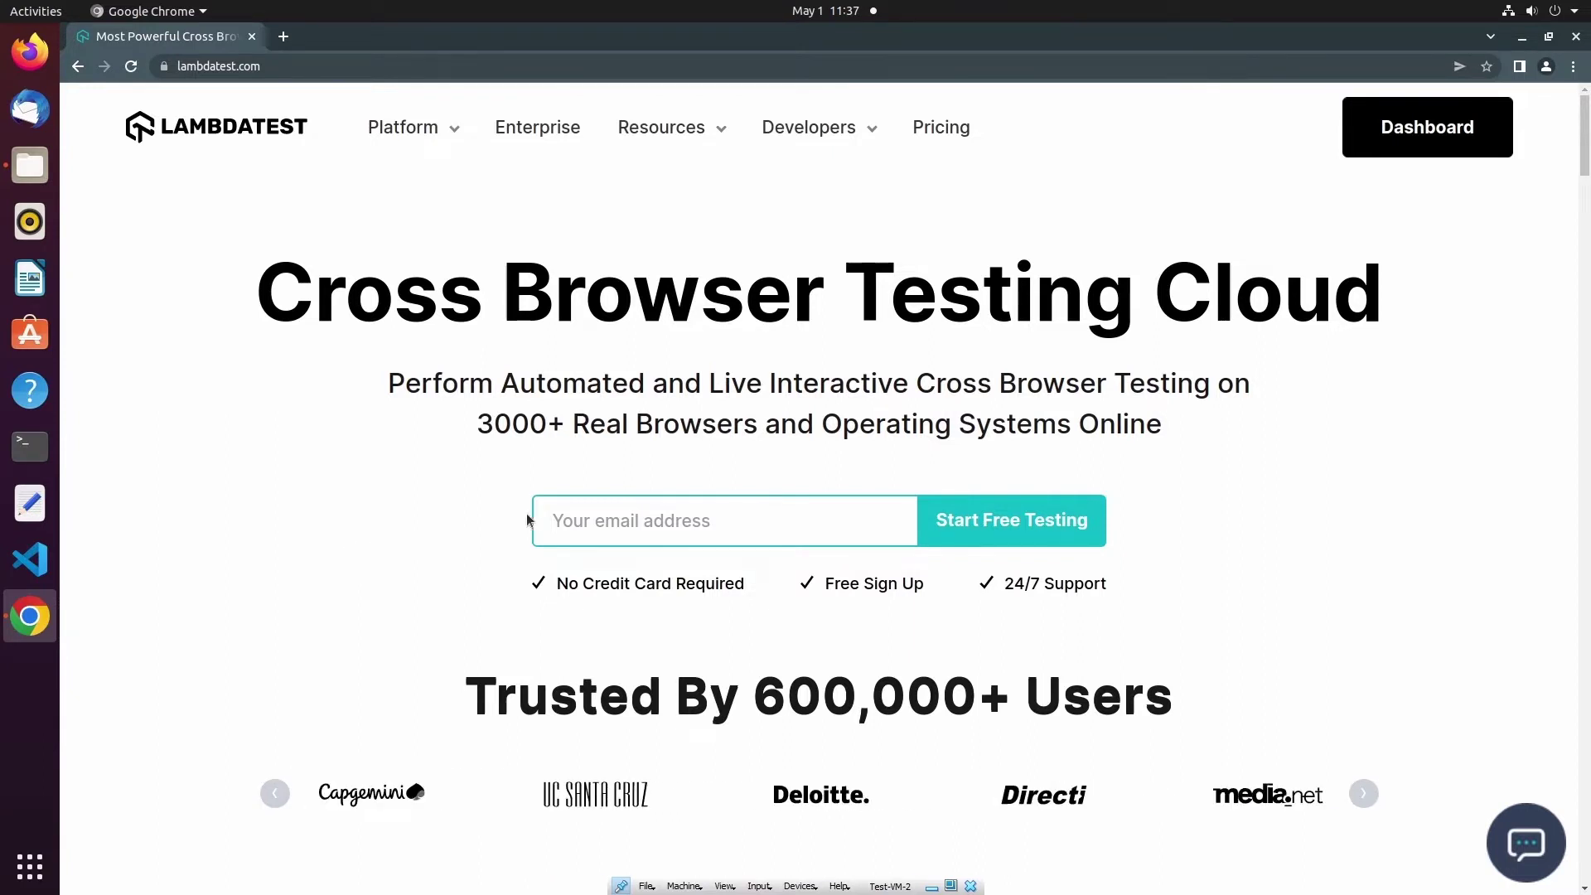
# Go to the LambdaTest dashboard and open Smart Testing under Visual UI Testing
pyautogui.click(1397, 133)
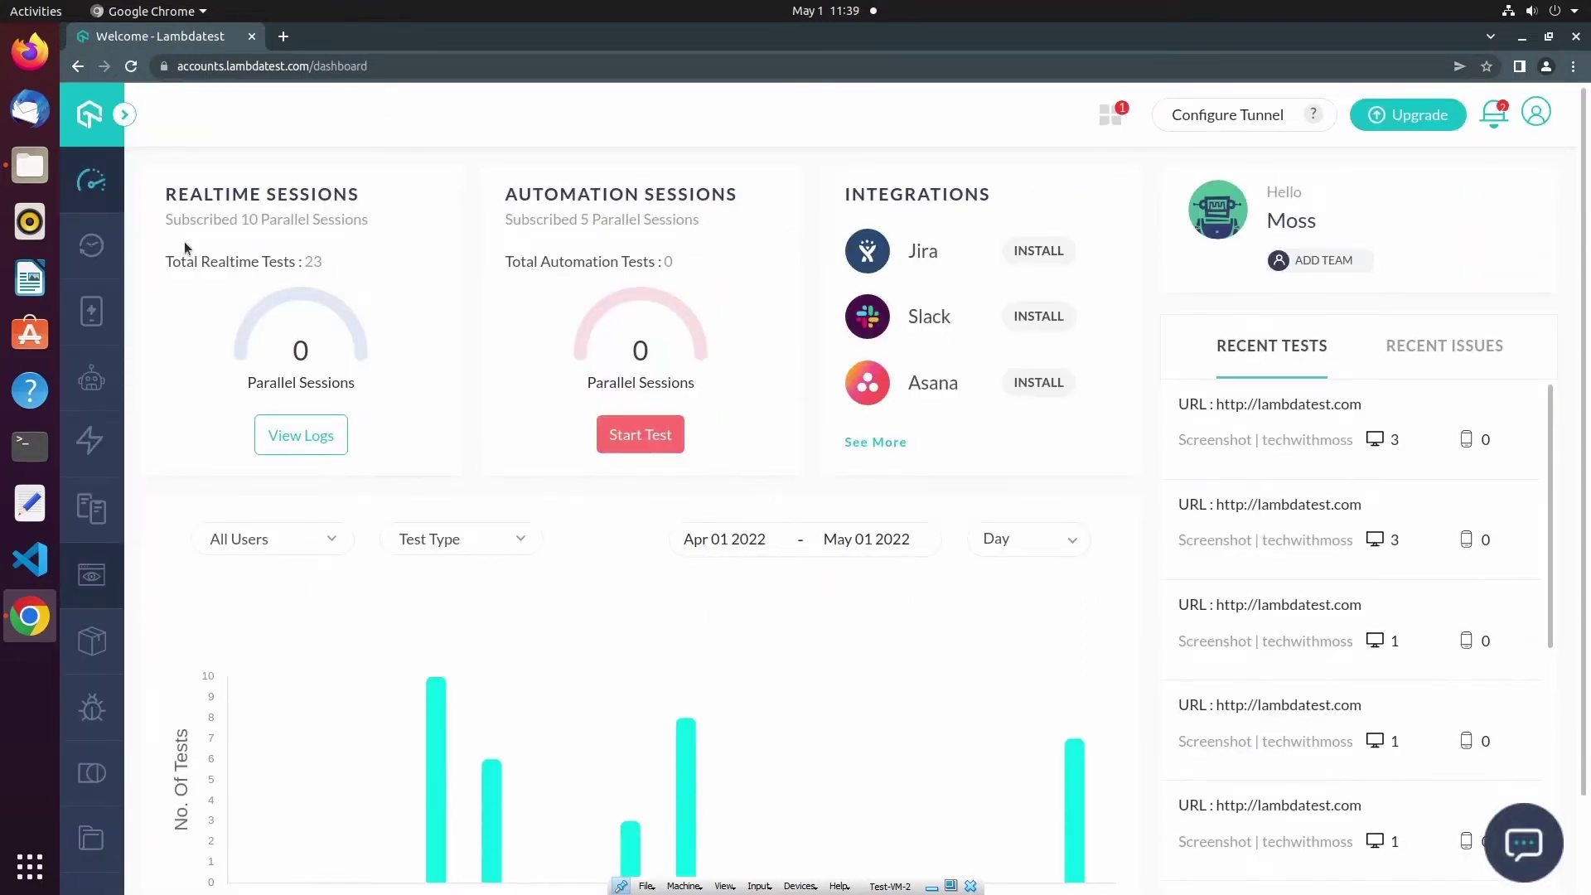
pyautogui.click(125, 113)
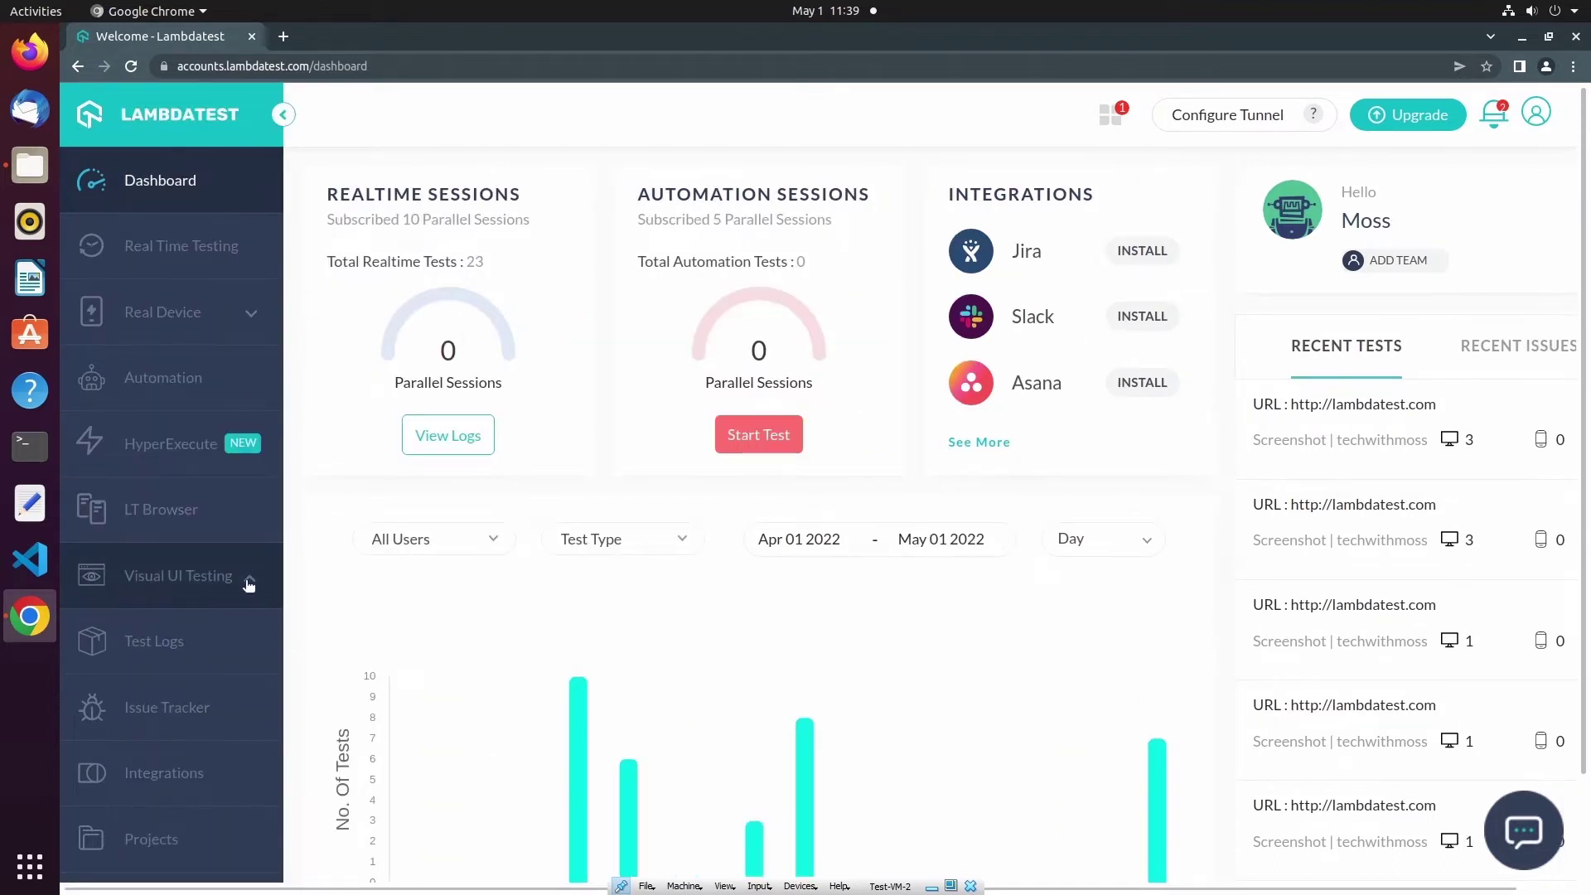
pyautogui.click(220, 585)
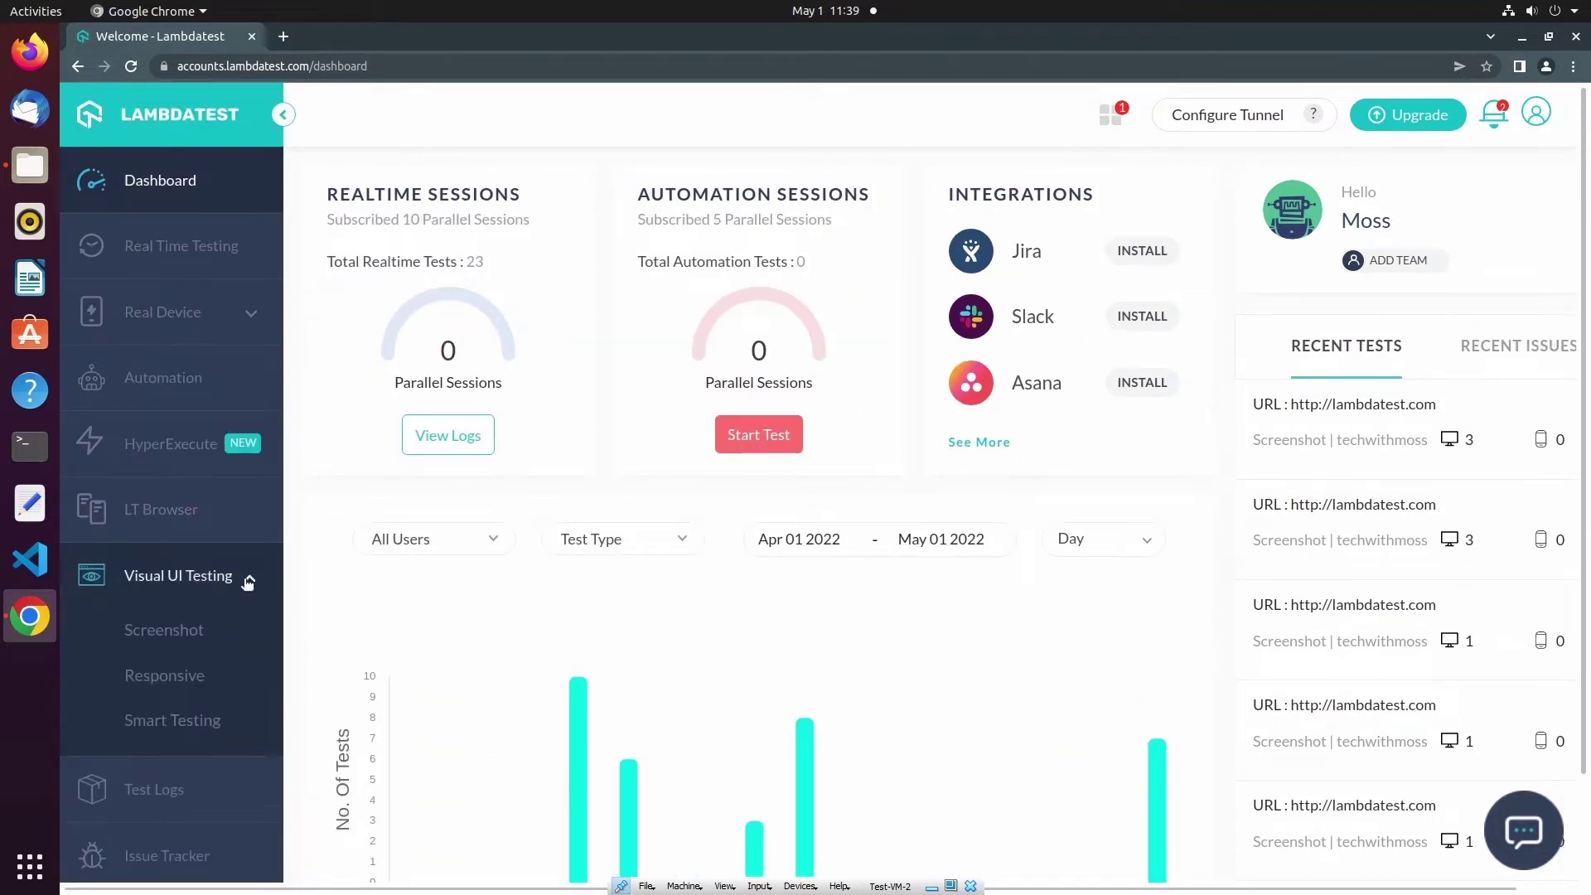
pyautogui.click(192, 731)
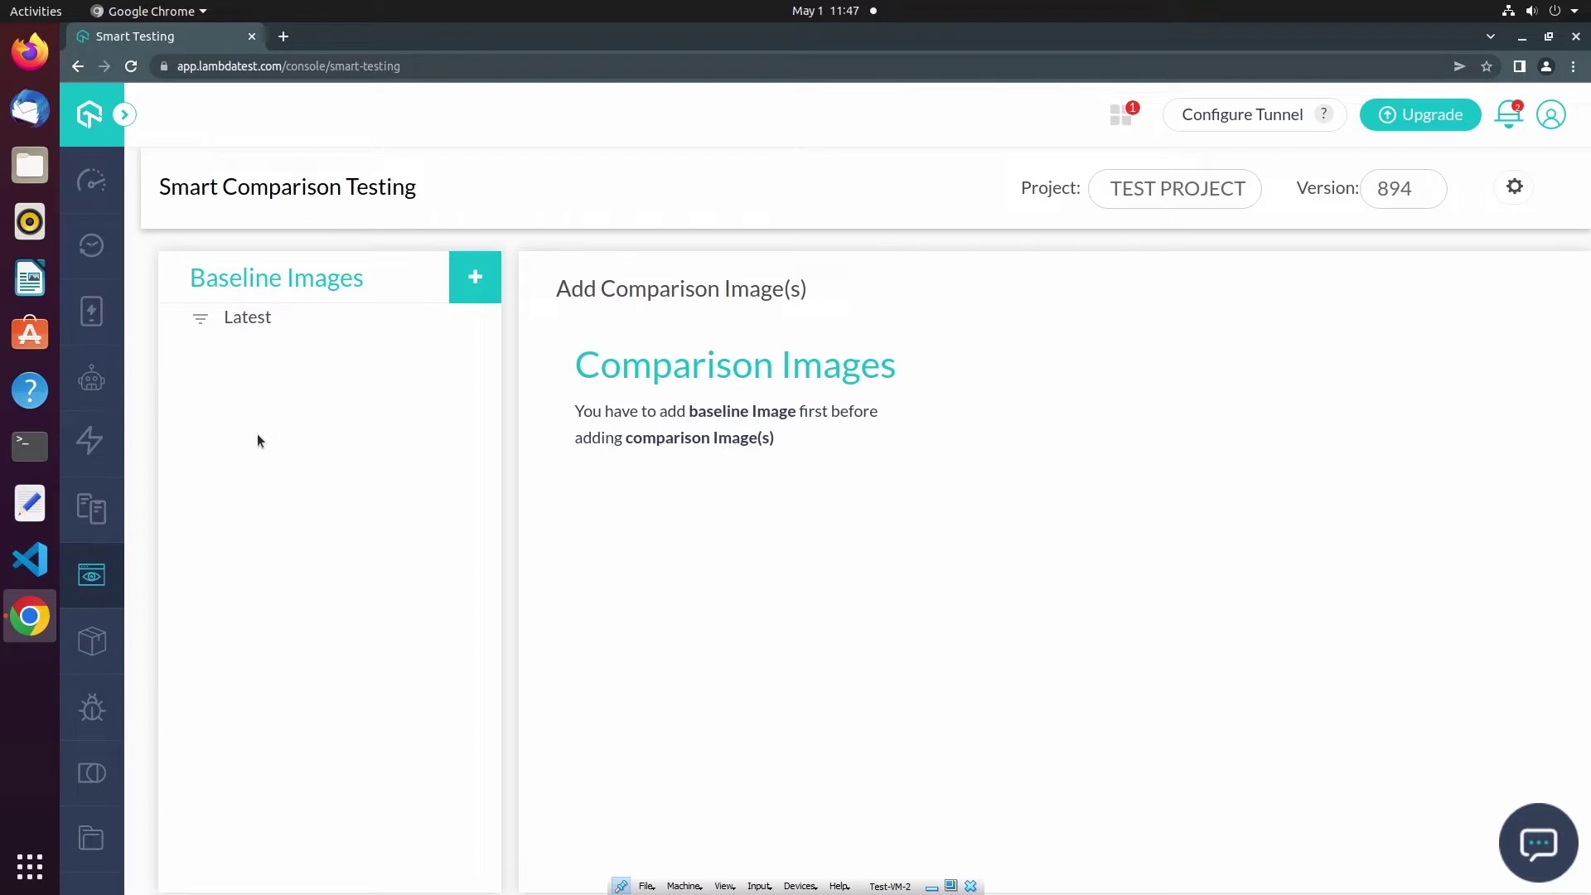
# Upload baseline-image-1.PNG from the screenshots folder as the baseline image
pyautogui.click(467, 294)
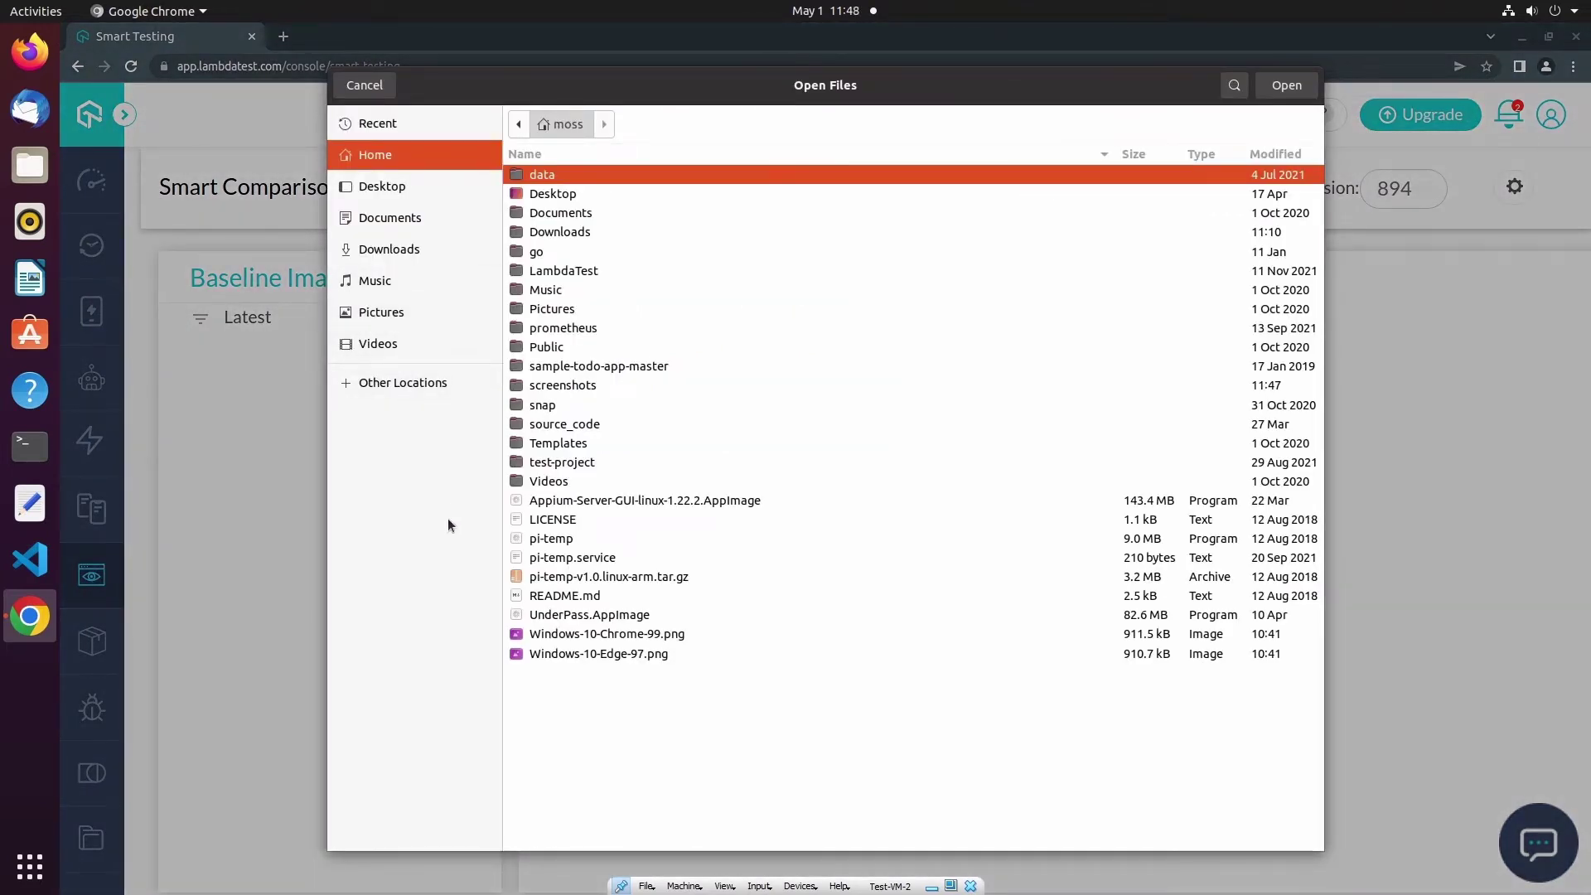
pyautogui.doubleClick(559, 385)
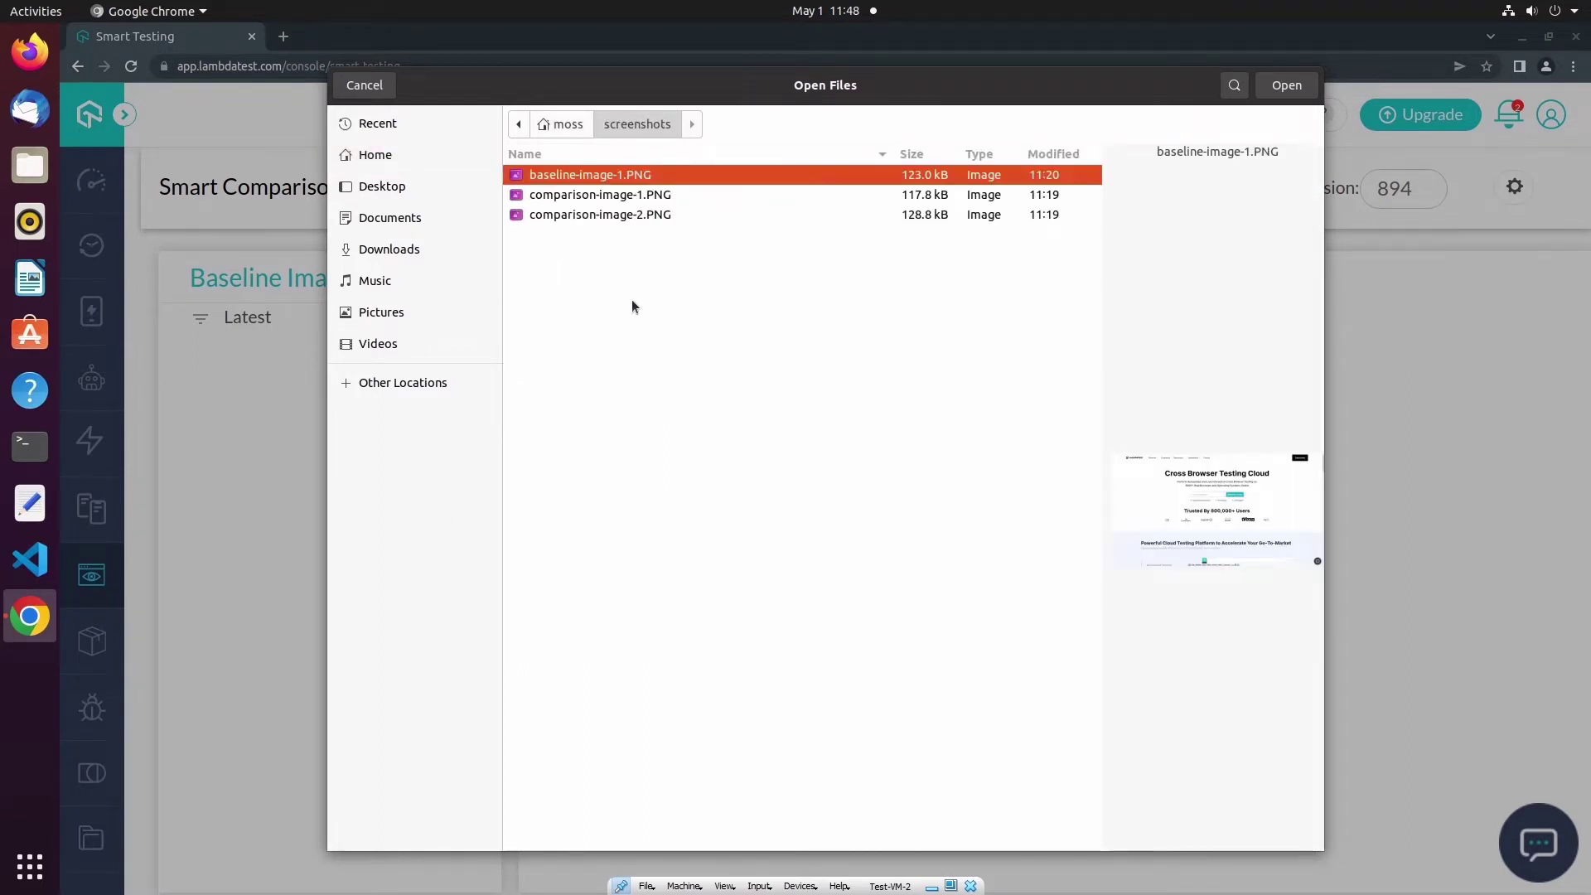
pyautogui.click(652, 196)
pyautogui.click(652, 175)
pyautogui.click(1287, 85)
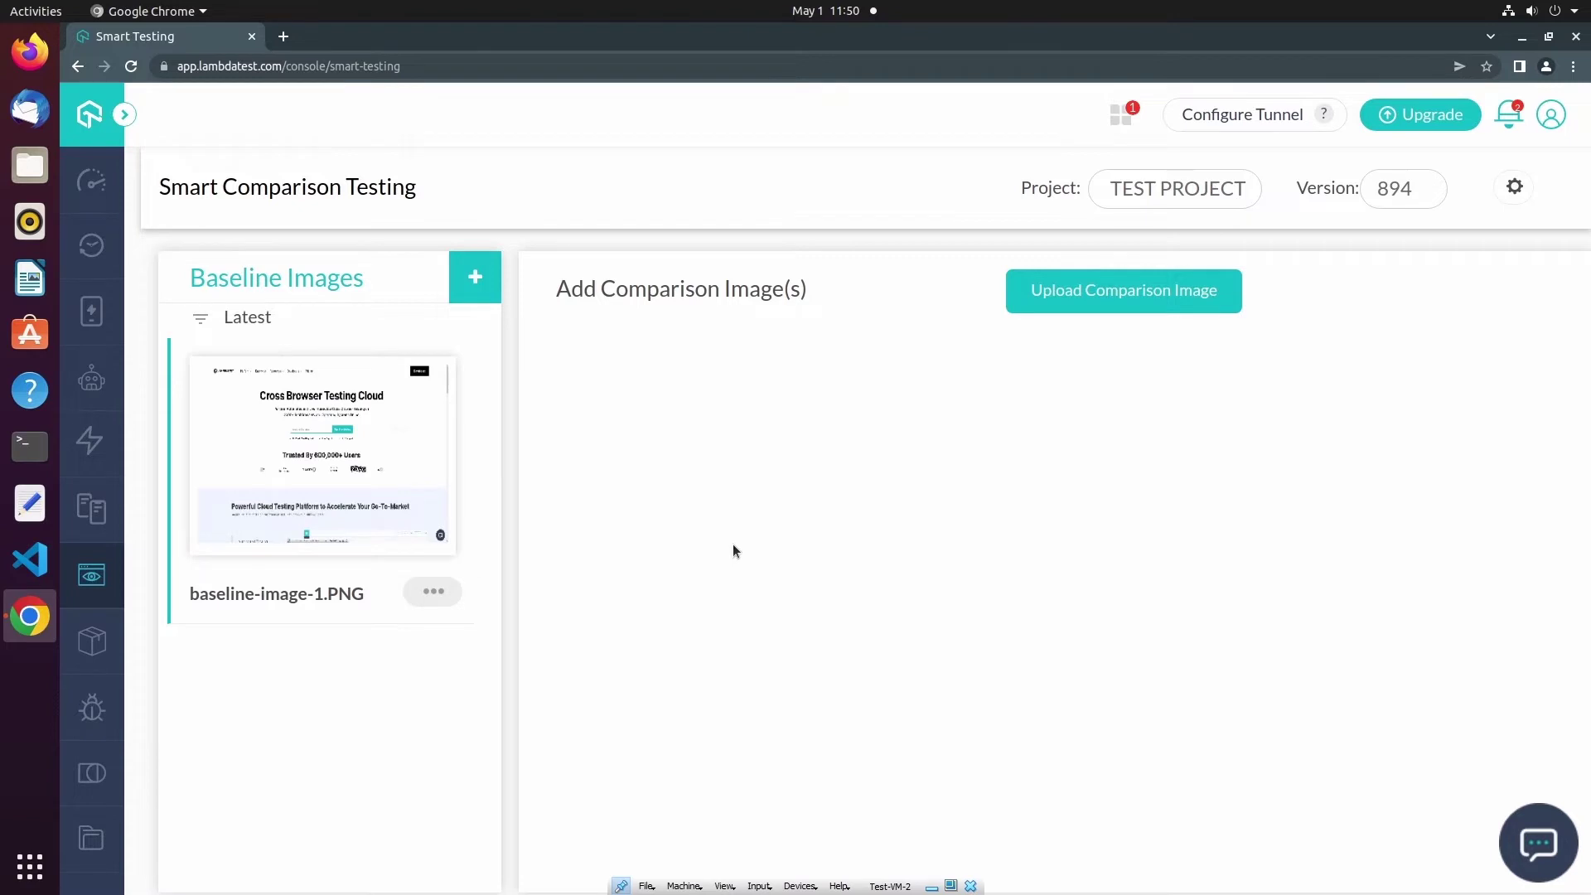
# View the image details of baseline-image-1.PNG and close them again
pyautogui.click(433, 591)
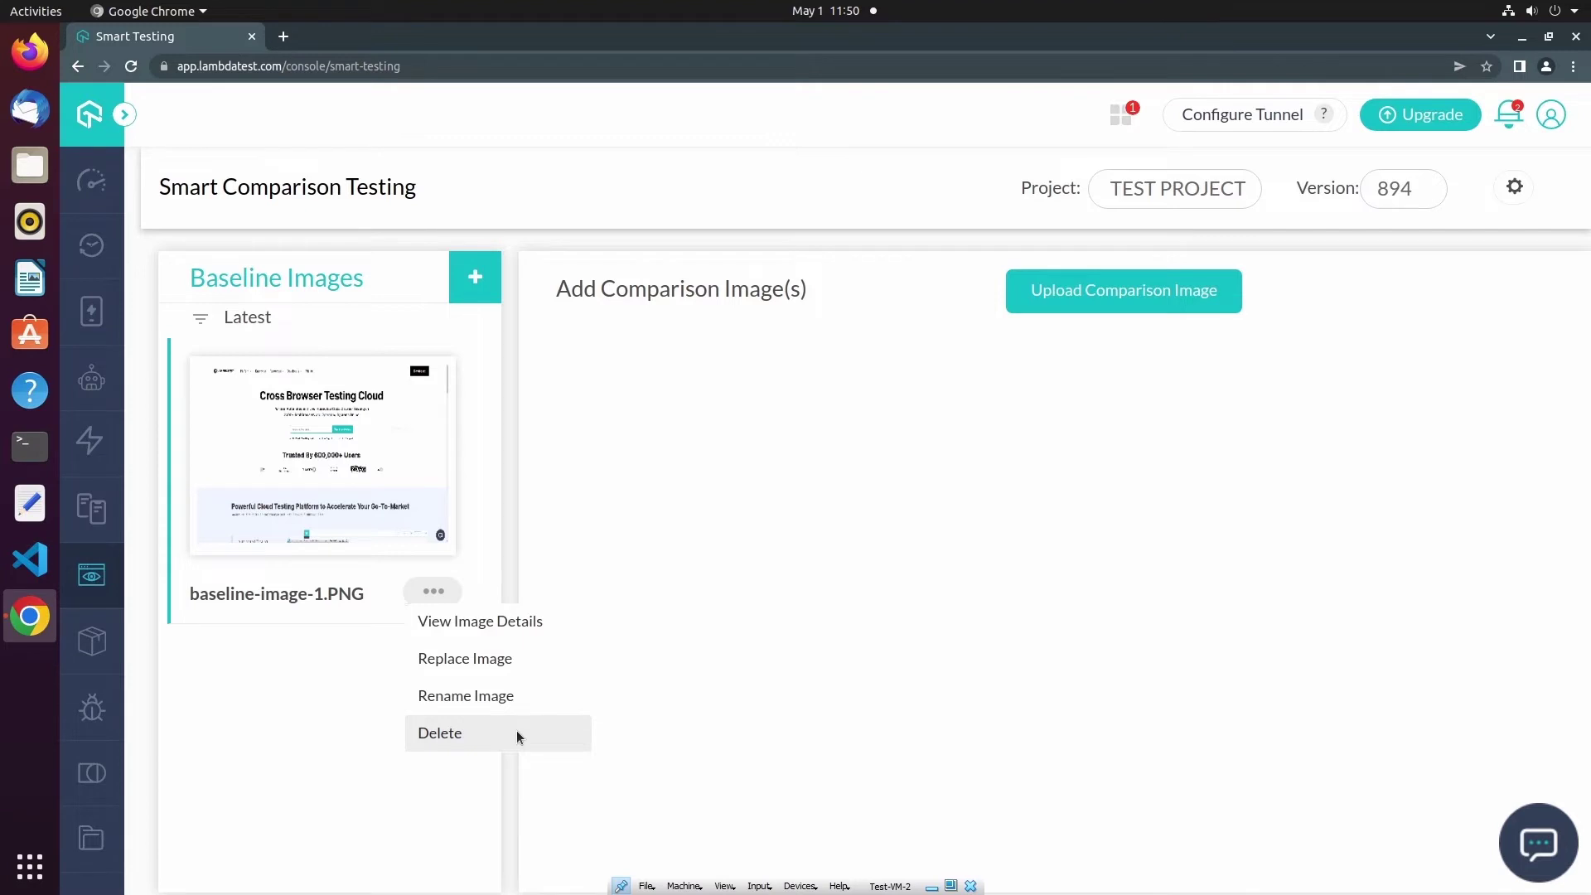
pyautogui.click(509, 622)
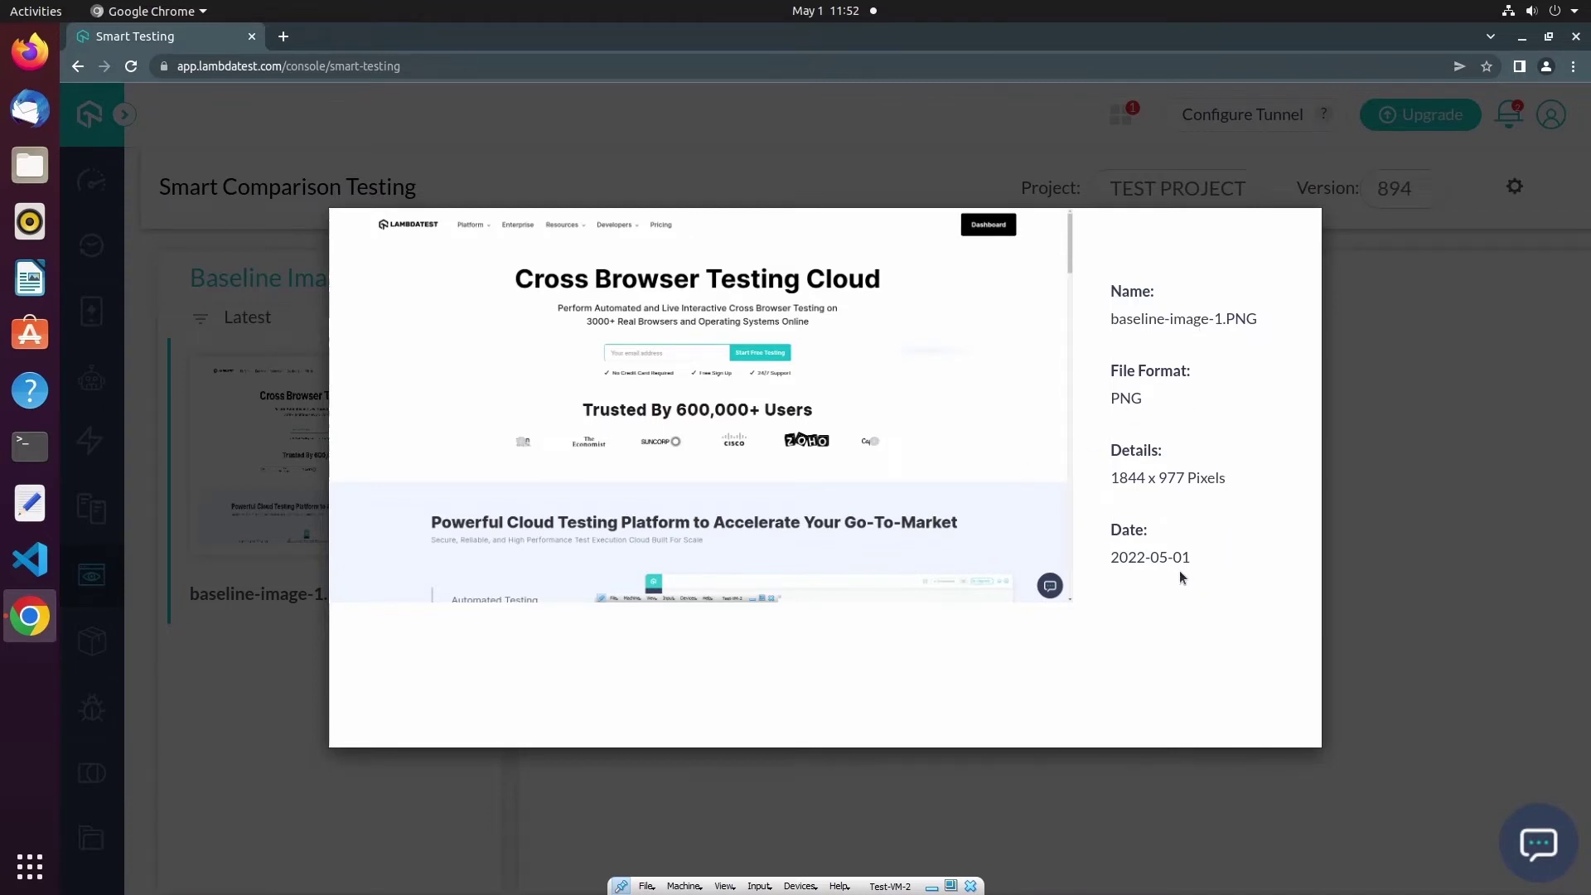
pyautogui.click(1394, 550)
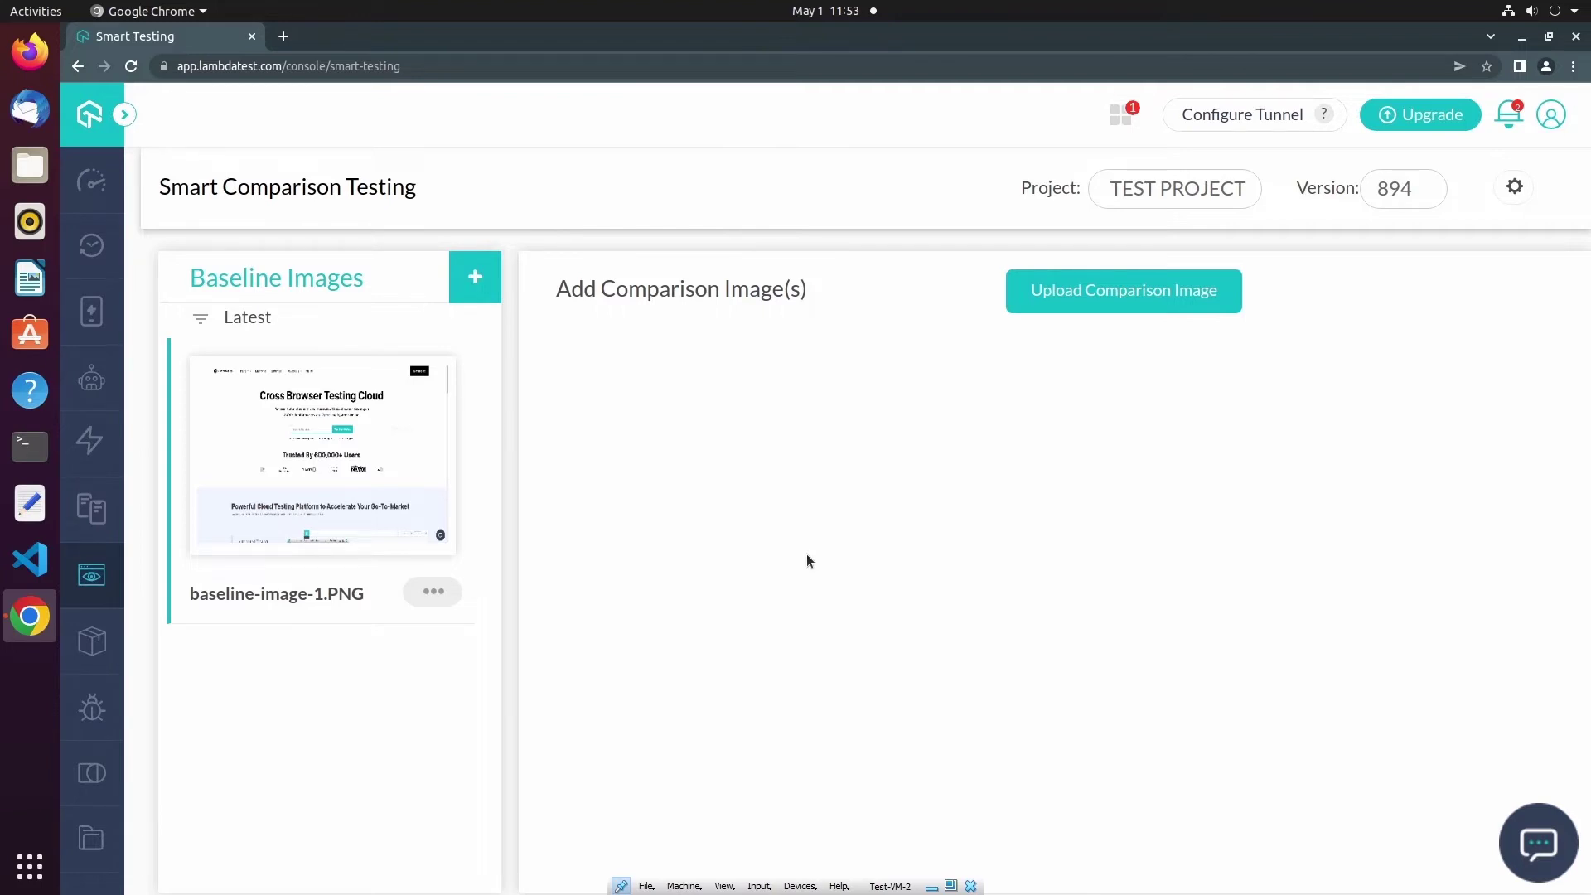
# Upload comparison-image-1.PNG and comparison-image-2.PNG from the screenshots folder as comparison images
pyautogui.click(1083, 307)
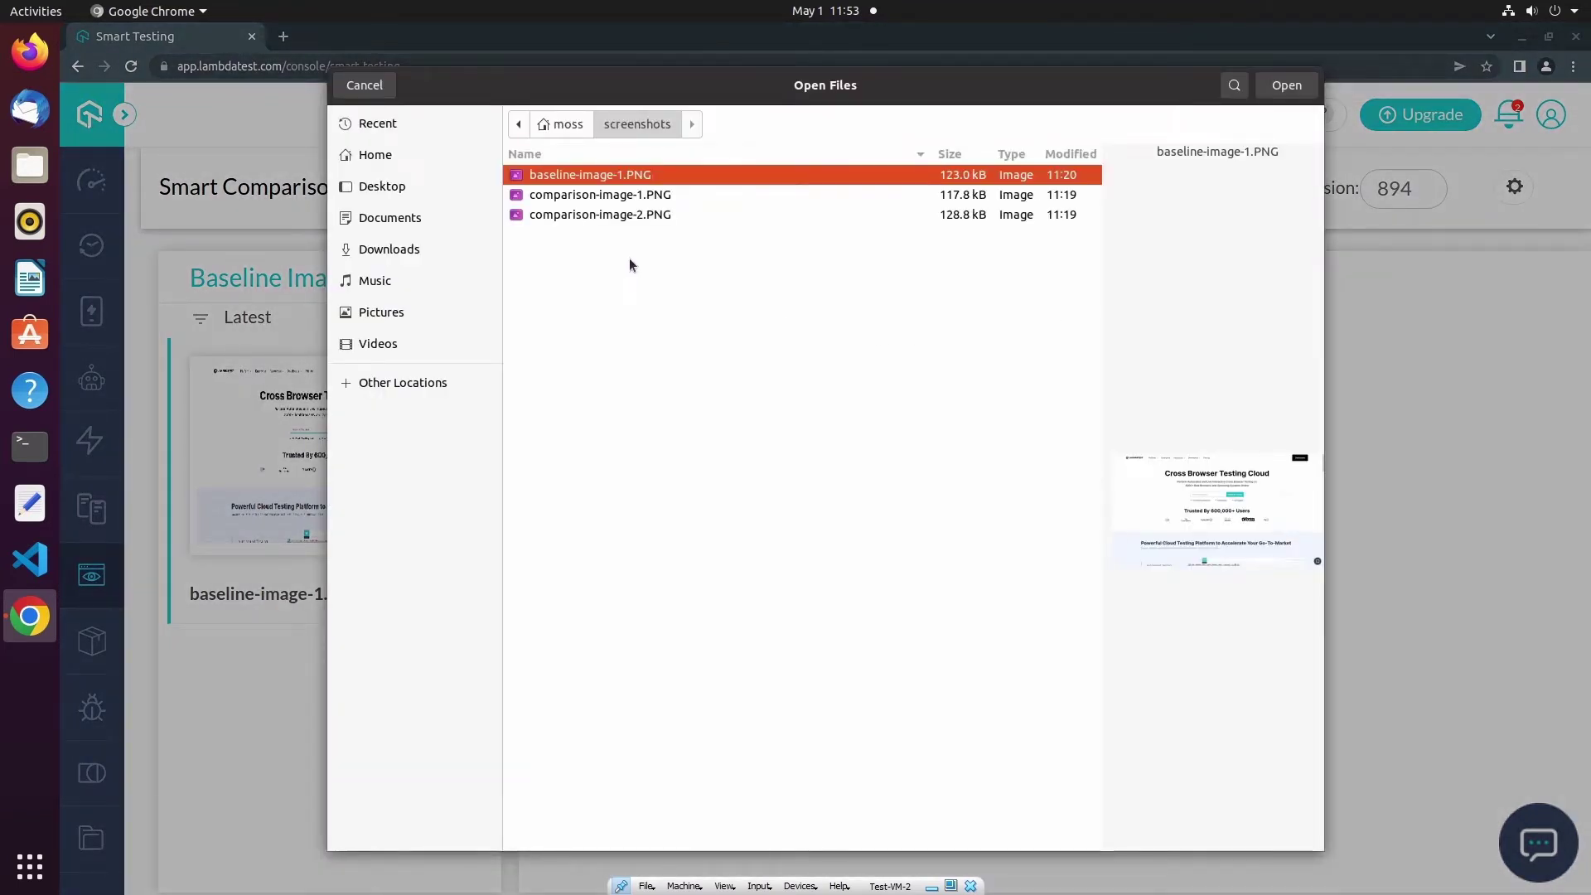
pyautogui.click(639, 194)
pyautogui.keyDown('shift'); pyautogui.click(639, 214); pyautogui.keyUp('shift')
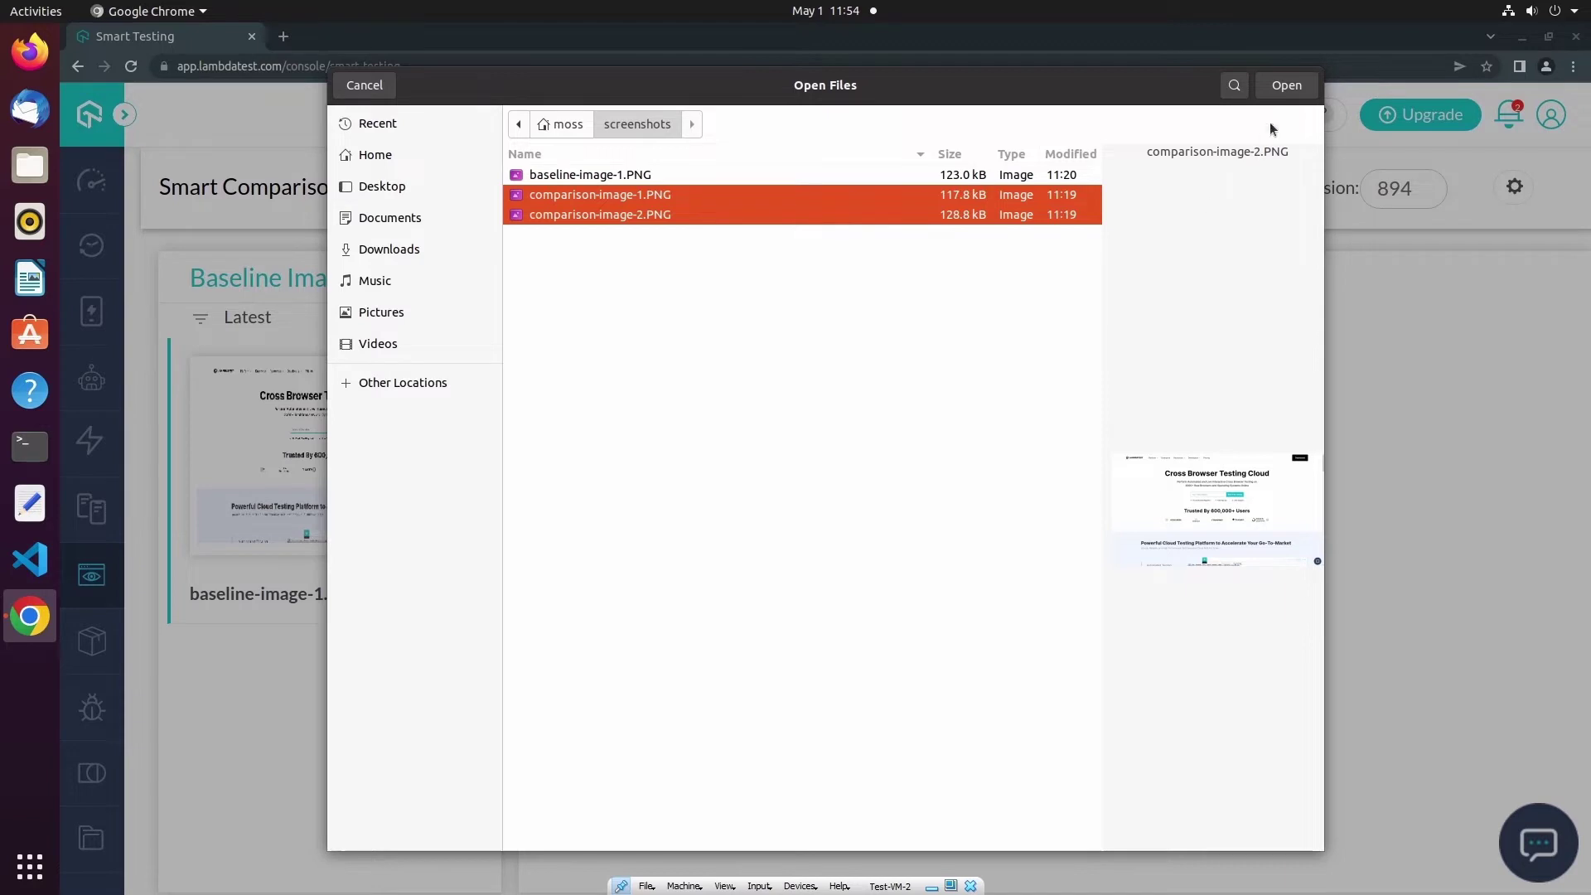
pyautogui.click(1287, 85)
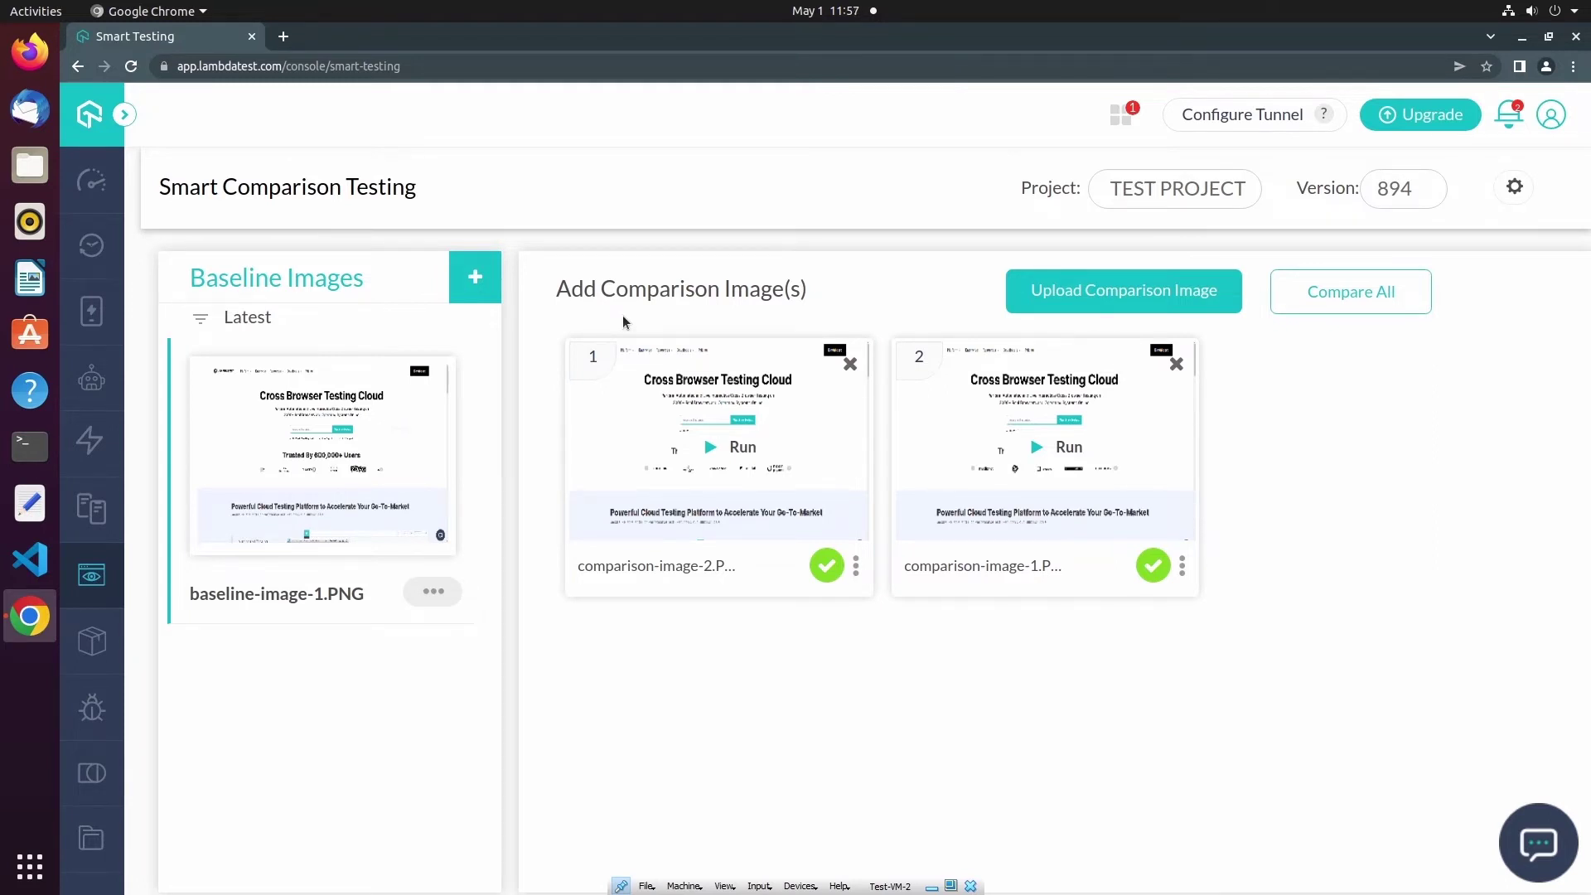
pyautogui.click(859, 570)
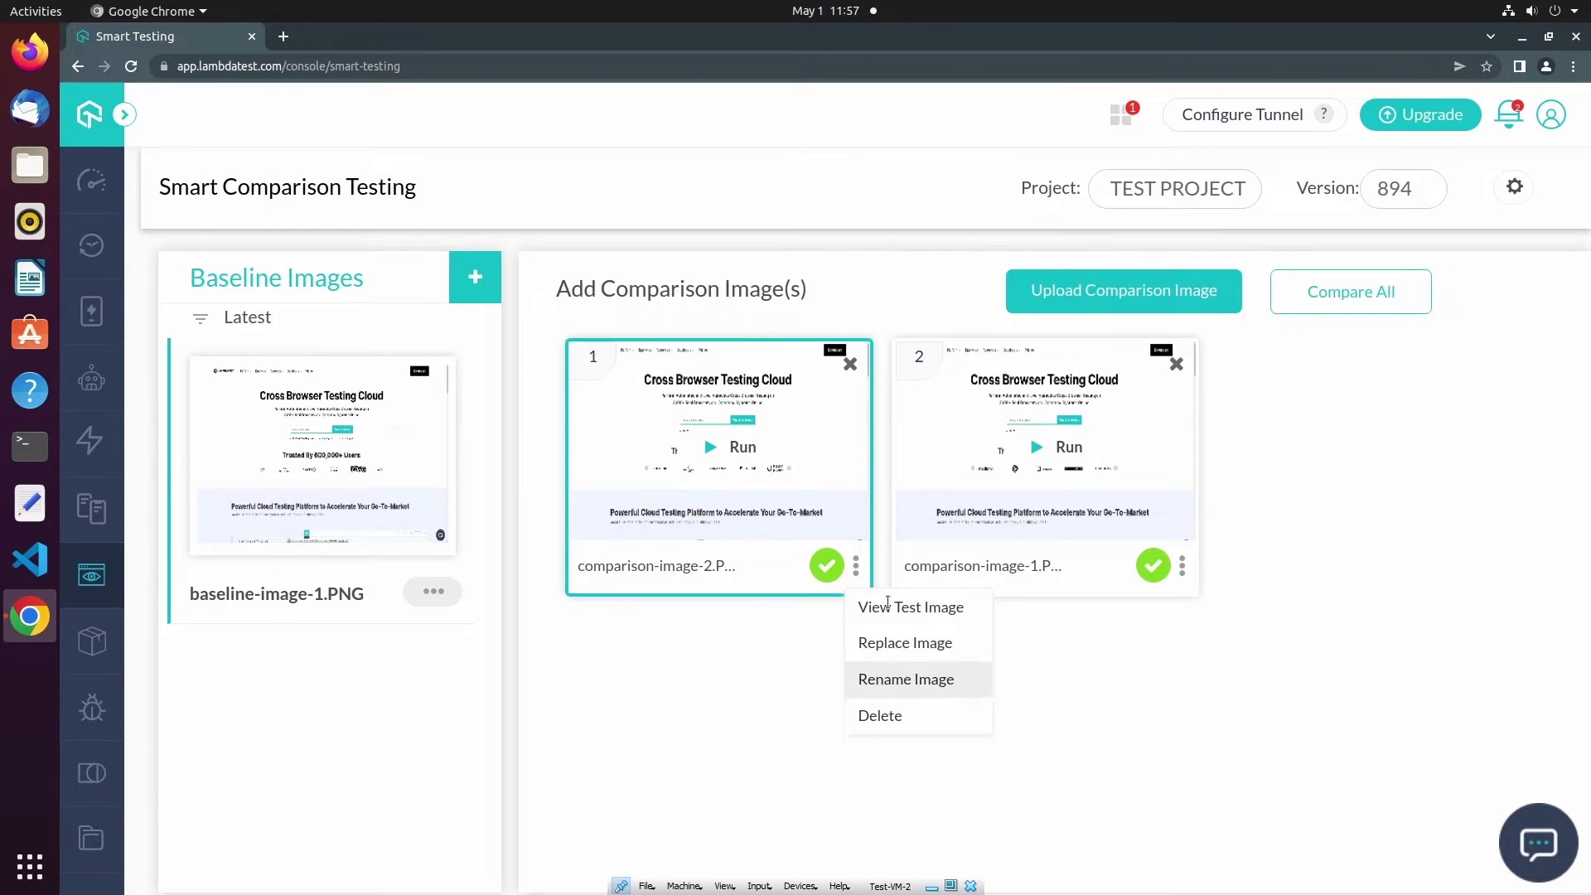
pyautogui.click(643, 312)
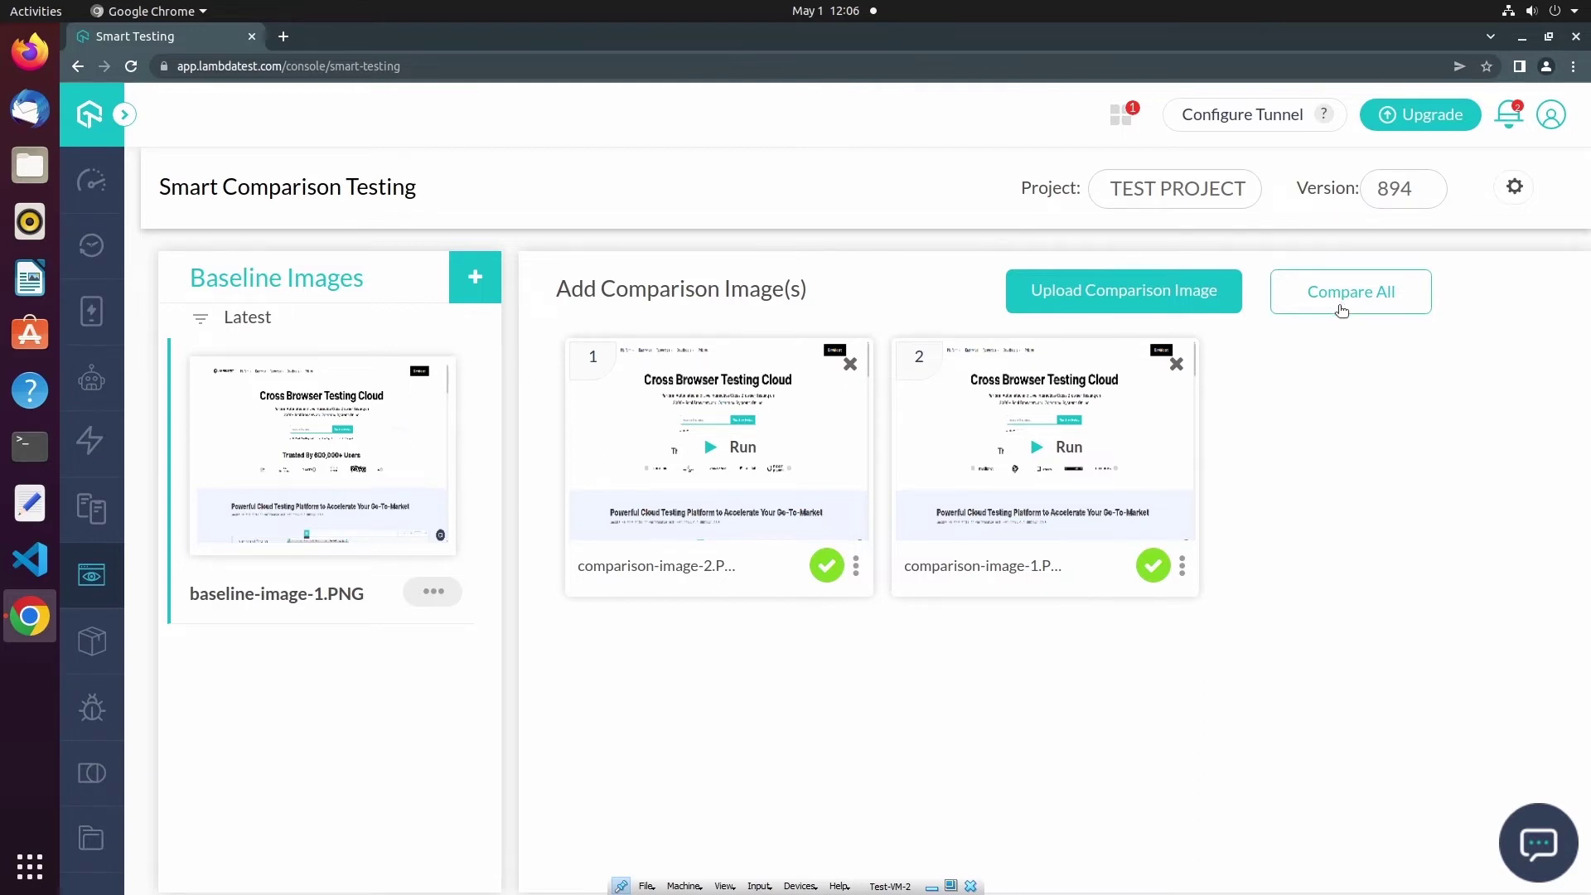
# Compare all comparison images with the baseline and view the issues found for comparison-image-2
pyautogui.click(1342, 309)
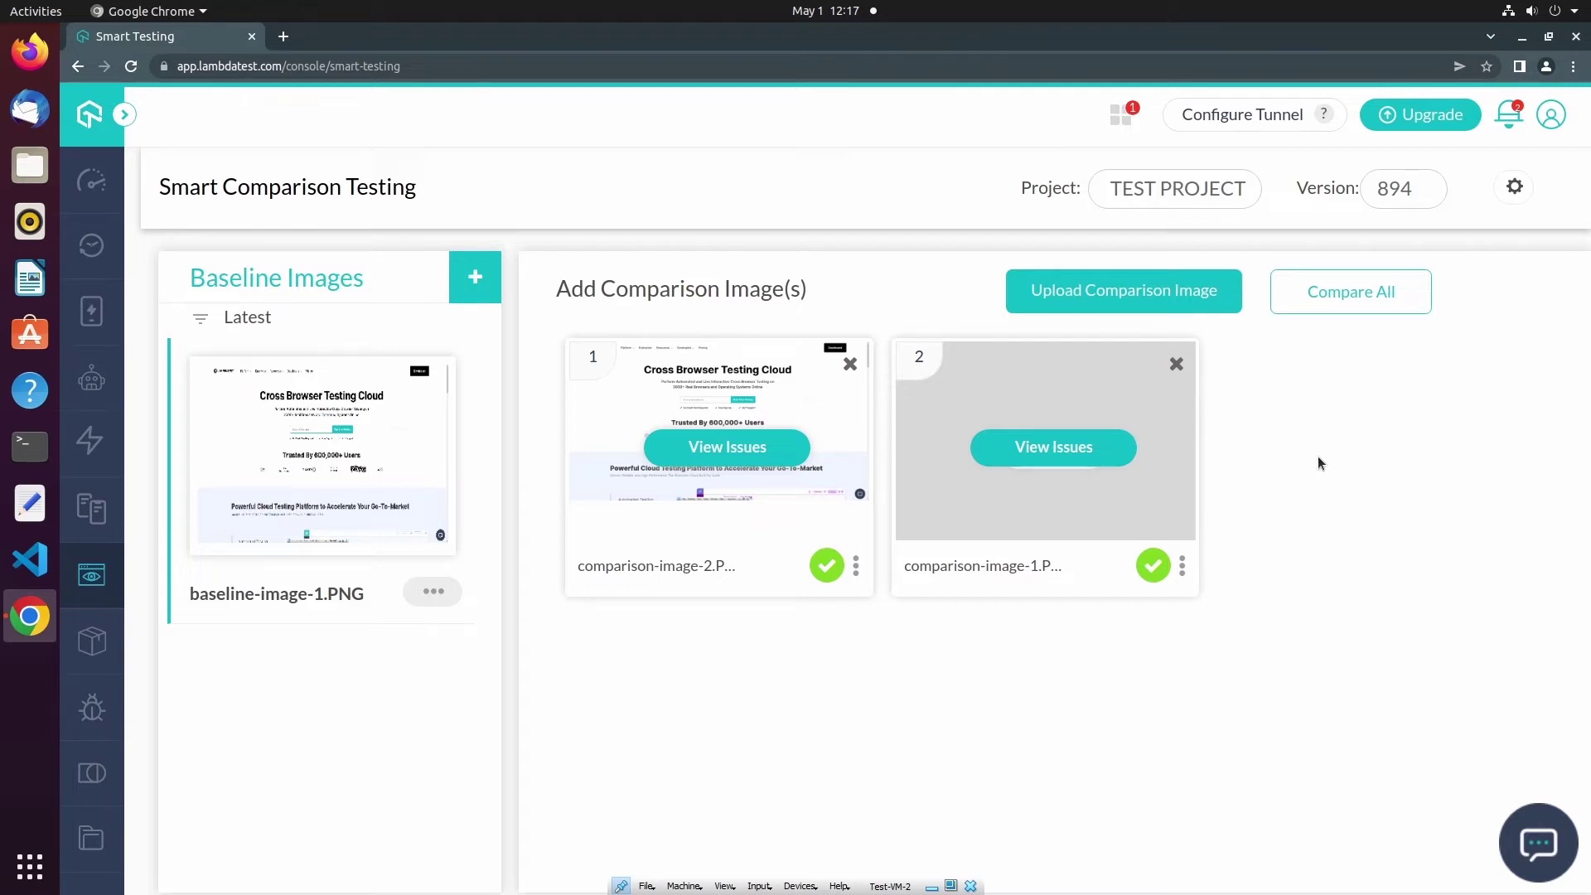
pyautogui.click(745, 454)
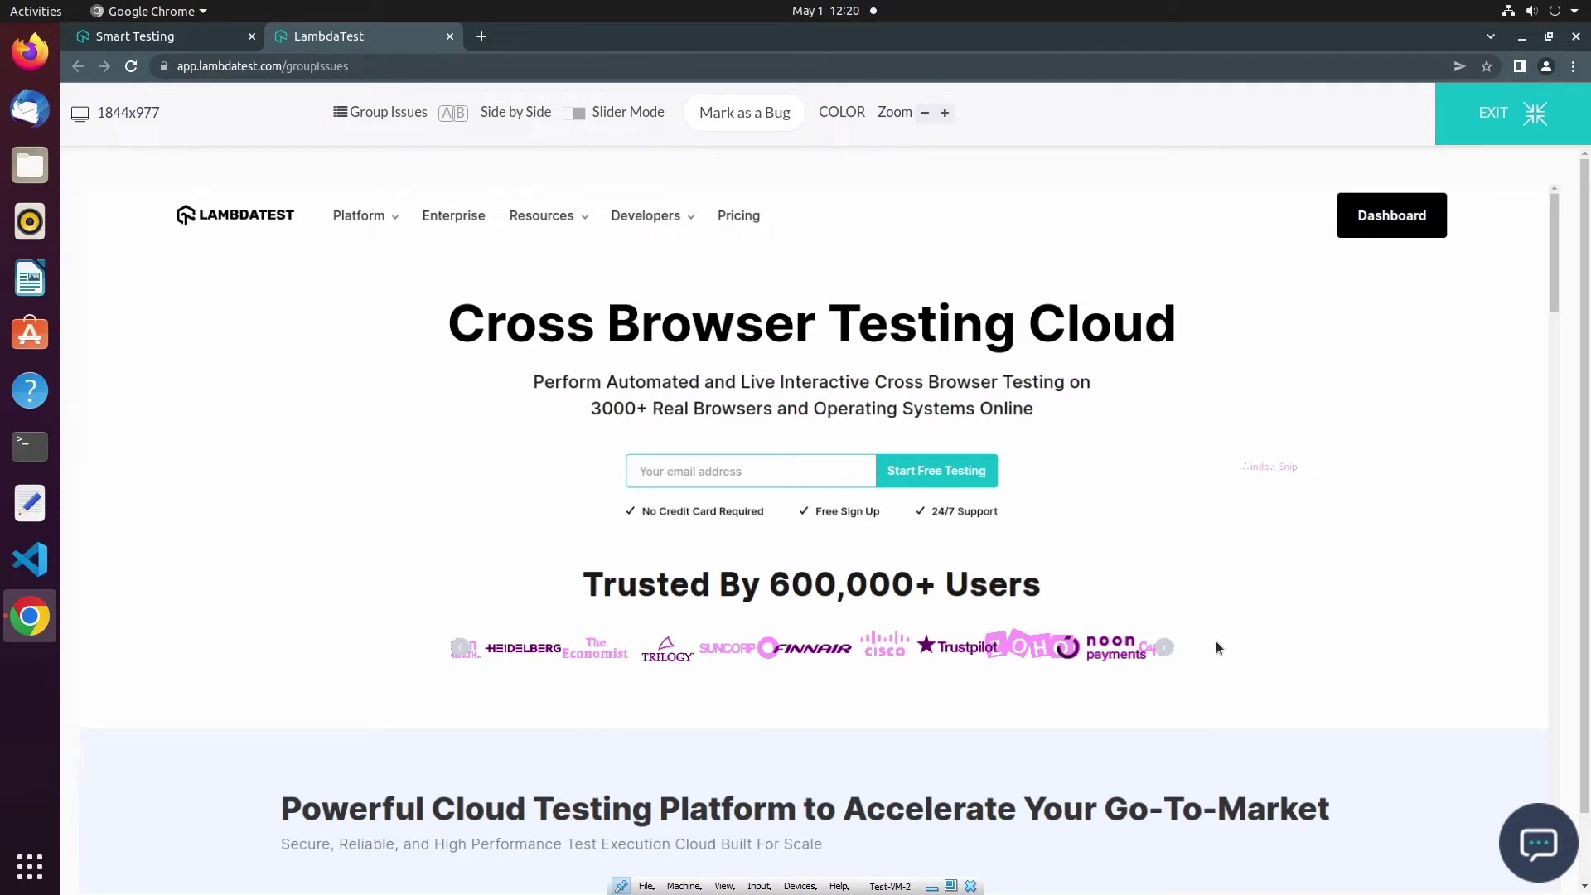
pyautogui.scroll(-2, 1211, 474)
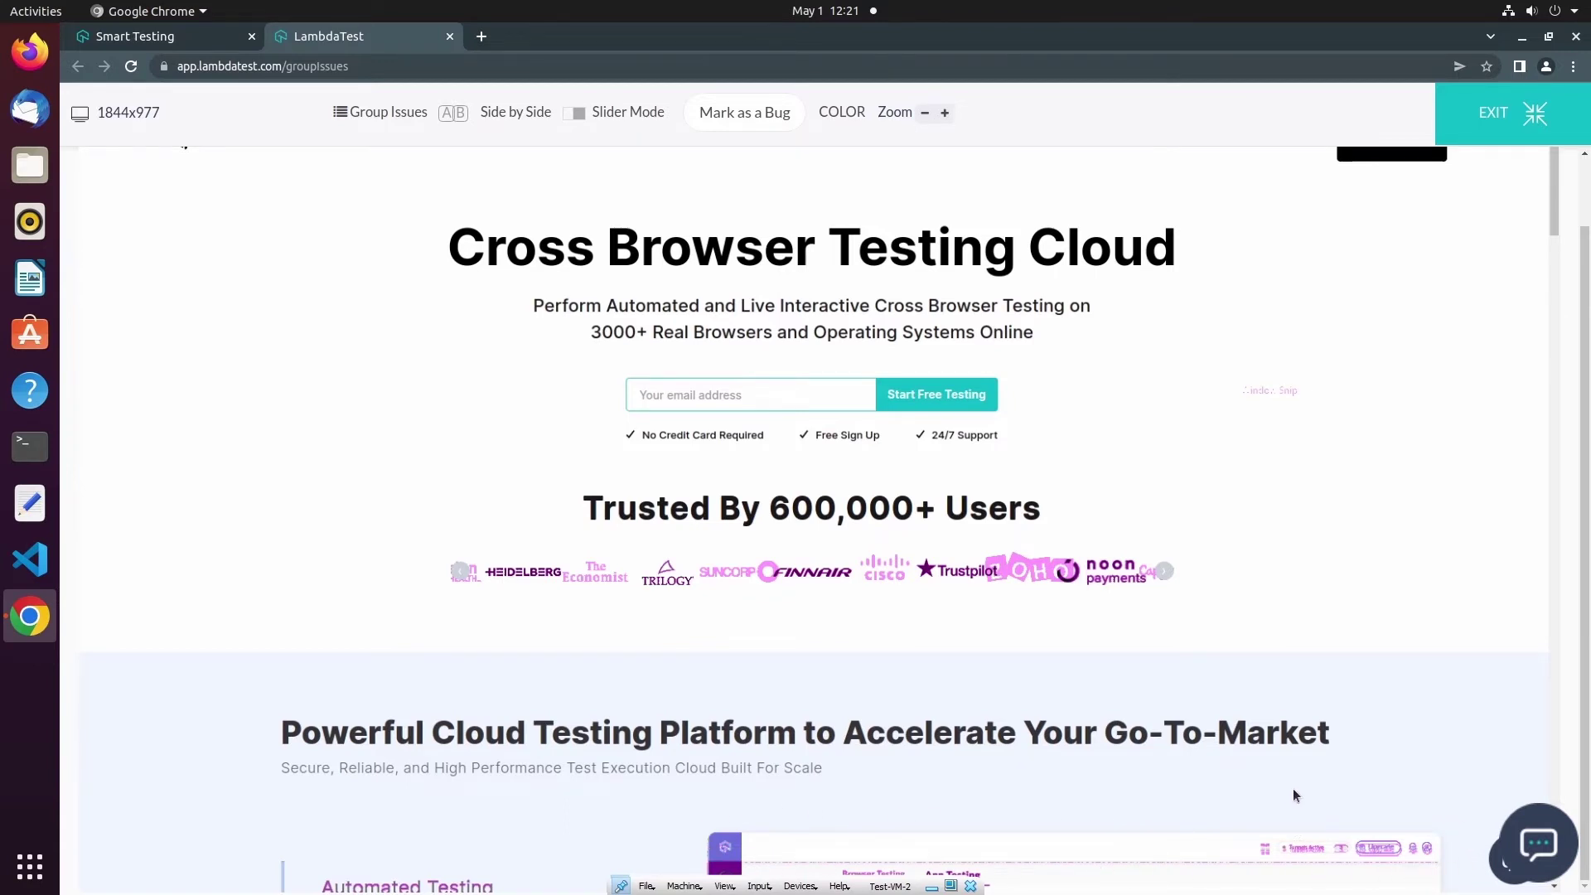
pyautogui.scroll(2, 1294, 790)
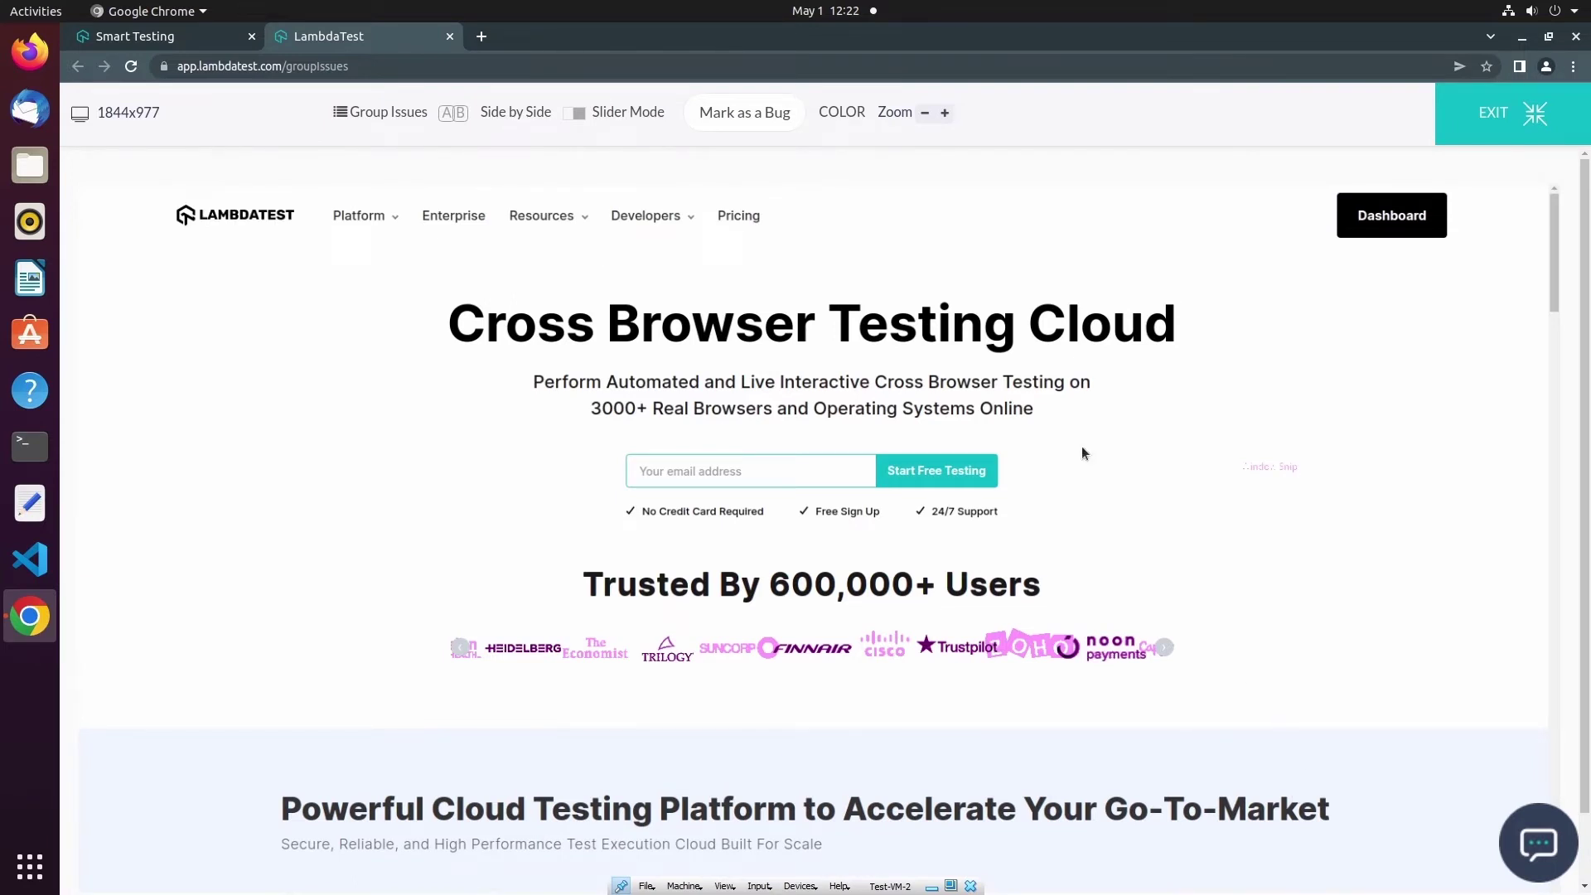
# Try red and yellow as the highlight colour for the differences, and finish with magenta
pyautogui.click(842, 118)
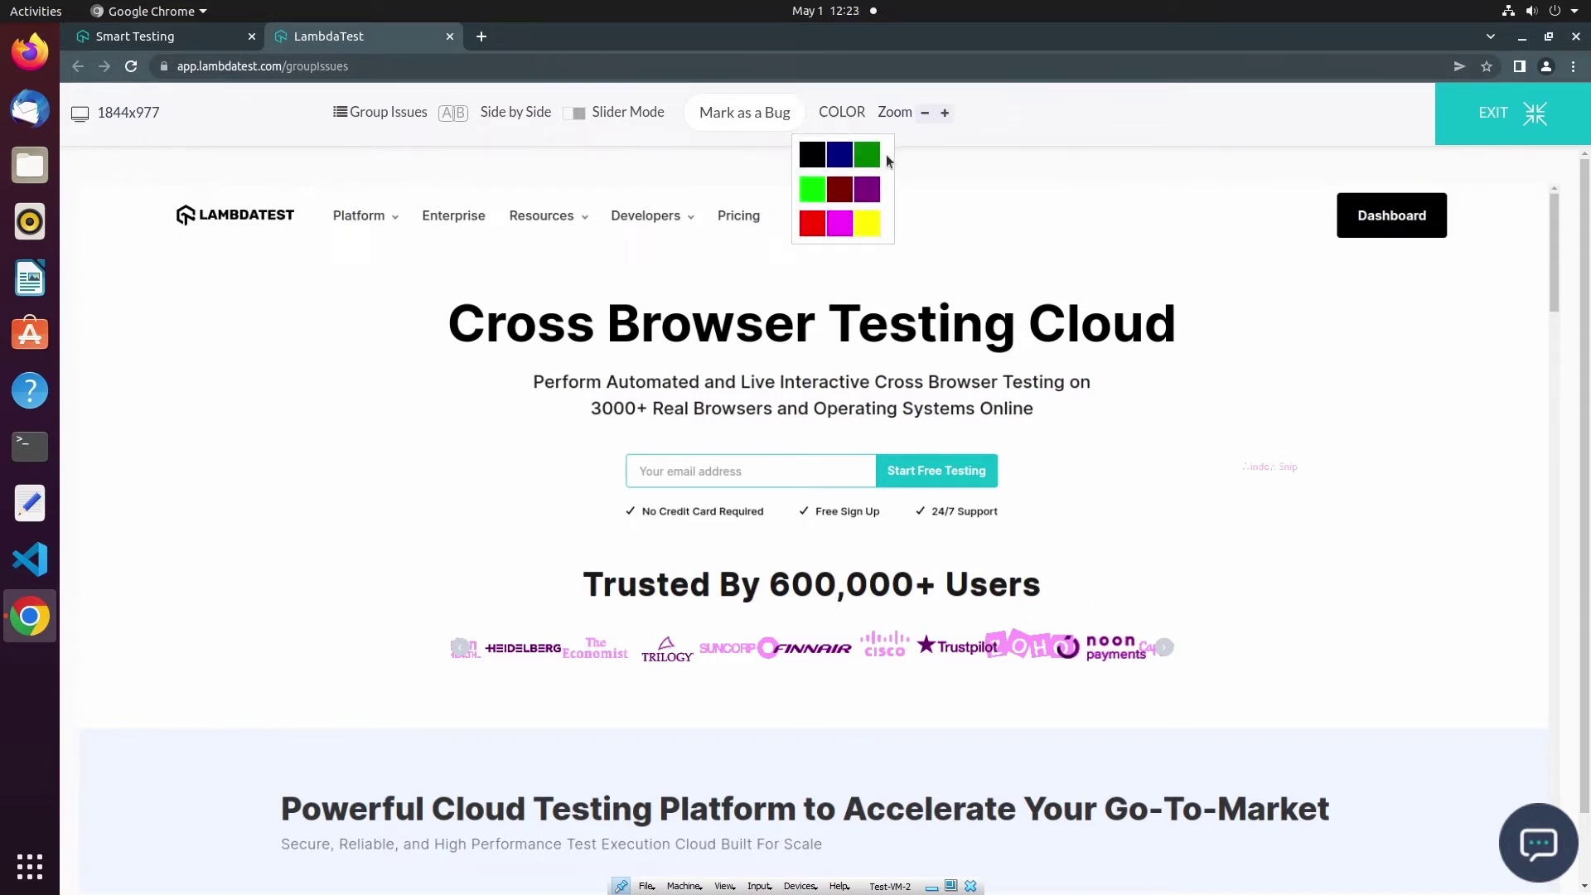
pyautogui.click(839, 222)
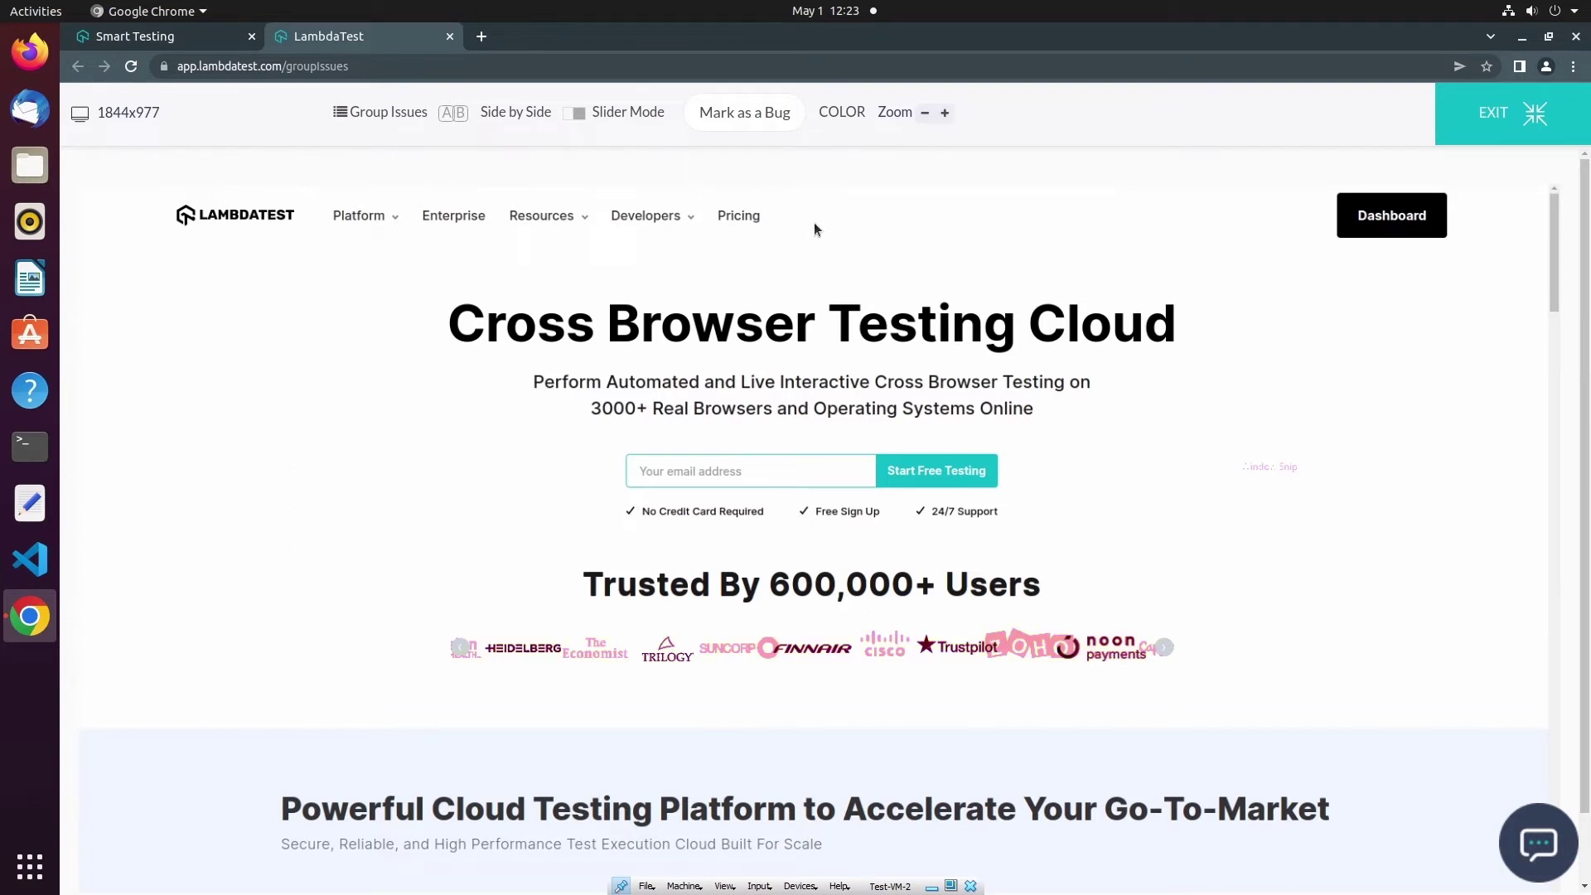
pyautogui.click(842, 114)
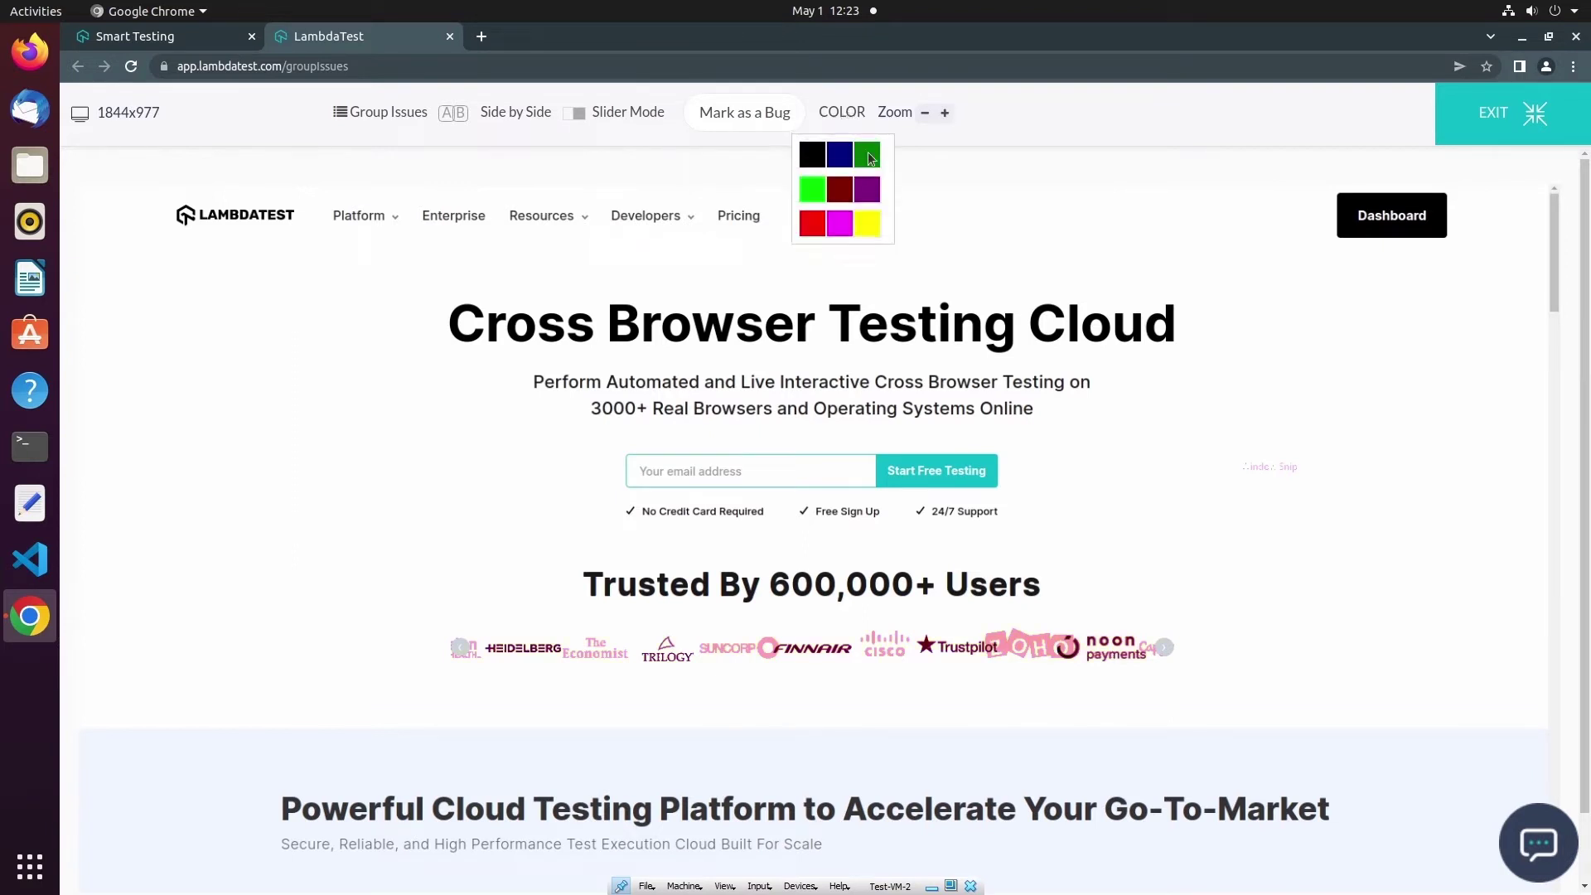
pyautogui.click(869, 226)
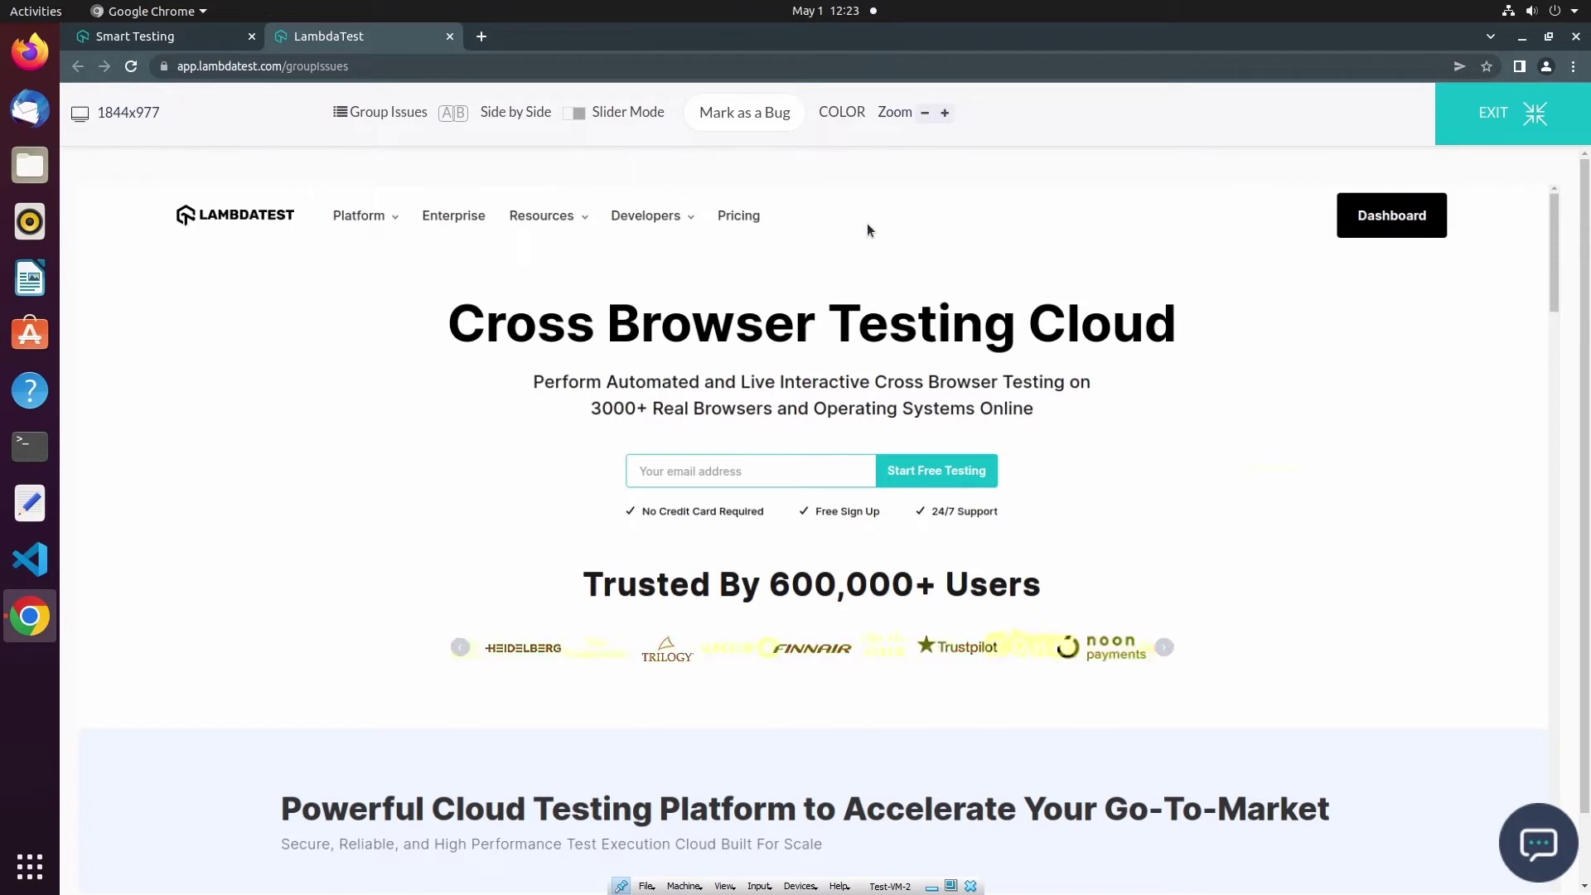
pyautogui.click(846, 114)
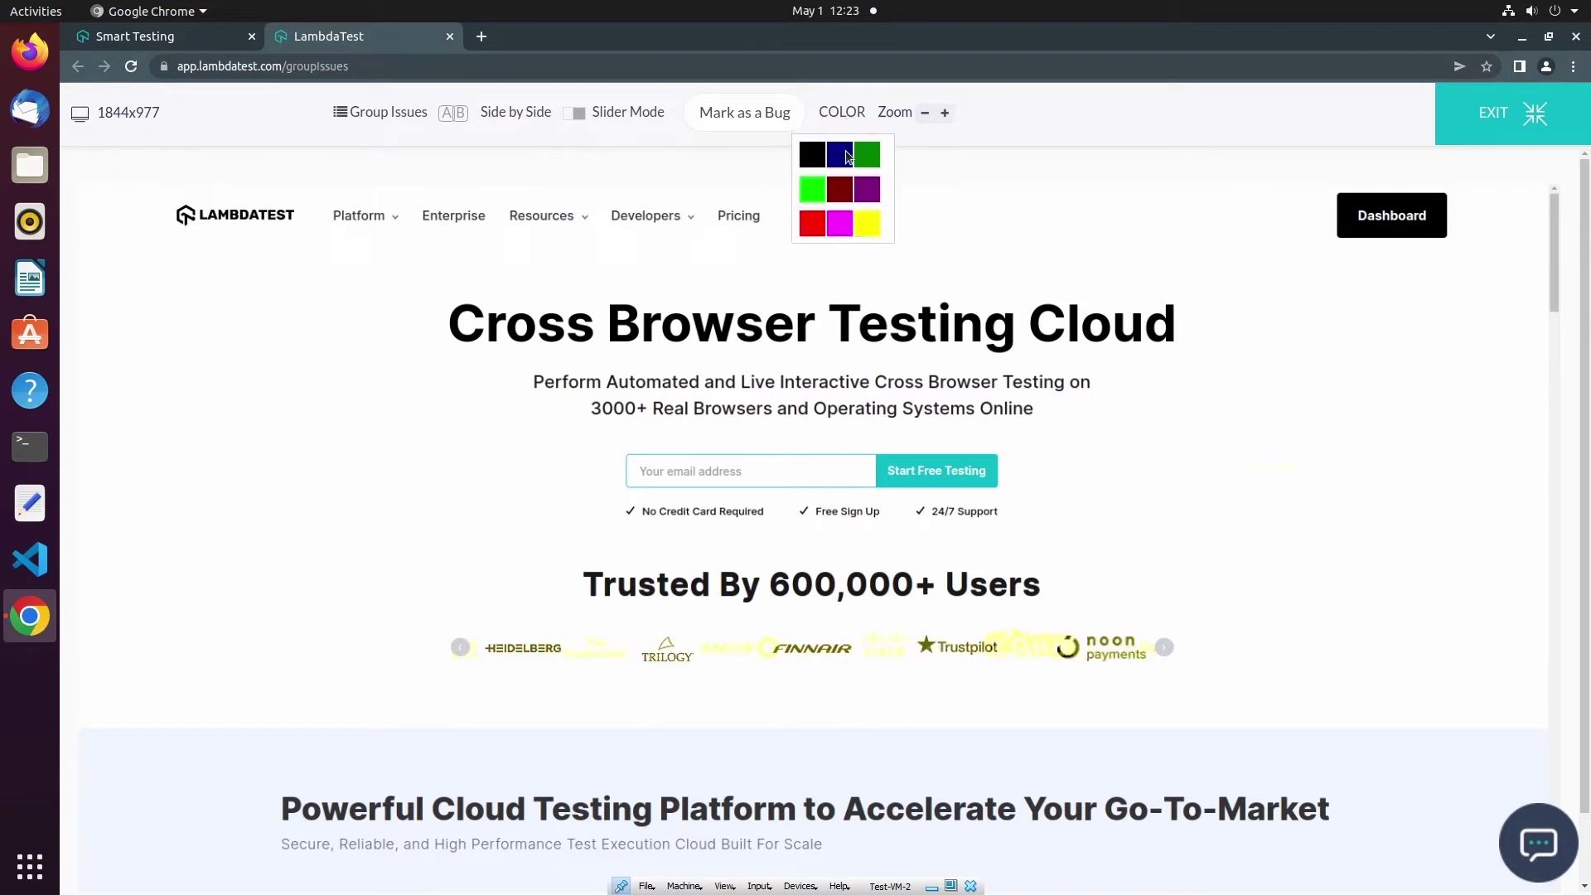
pyautogui.click(841, 230)
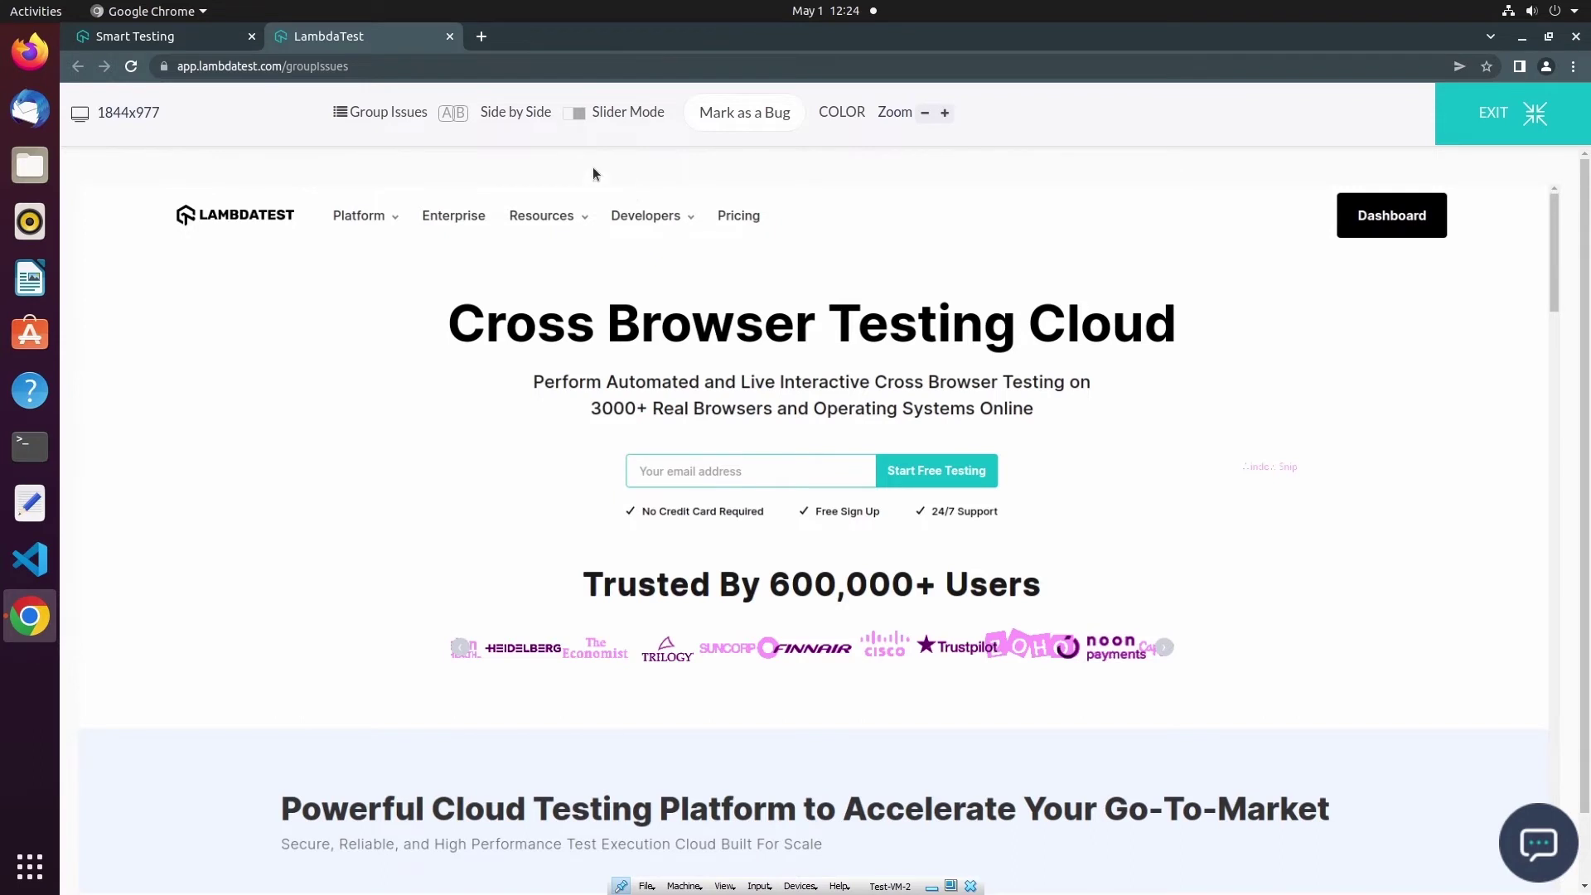
# View the result, baseline image and comparison image in Side by Side mode
pyautogui.click(518, 114)
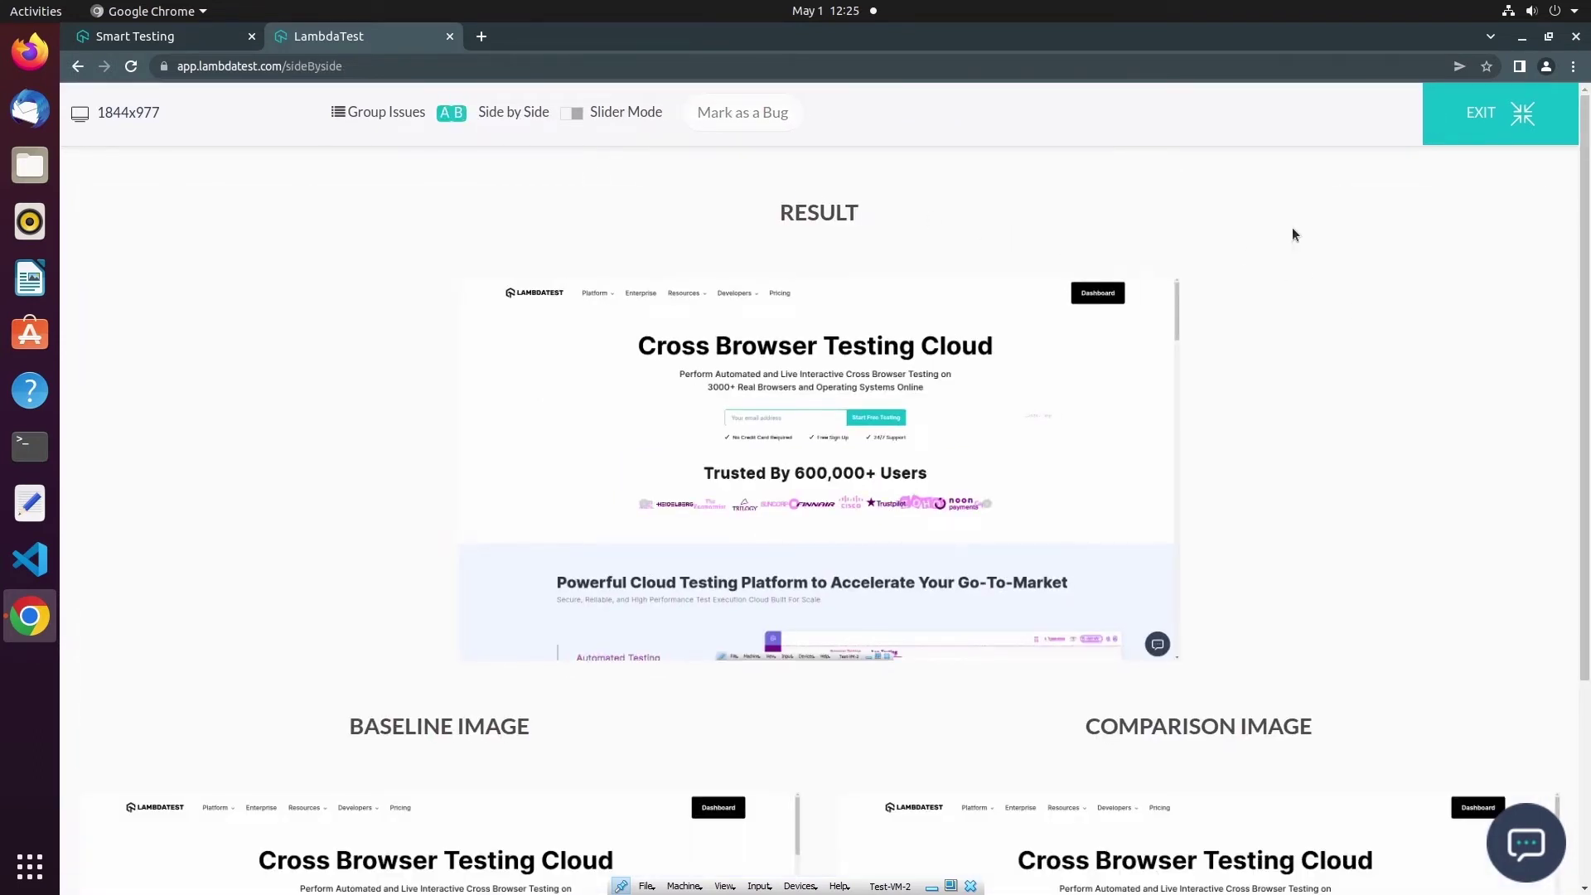
pyautogui.moveTo(1582, 253); pyautogui.dragTo(1578, 621)
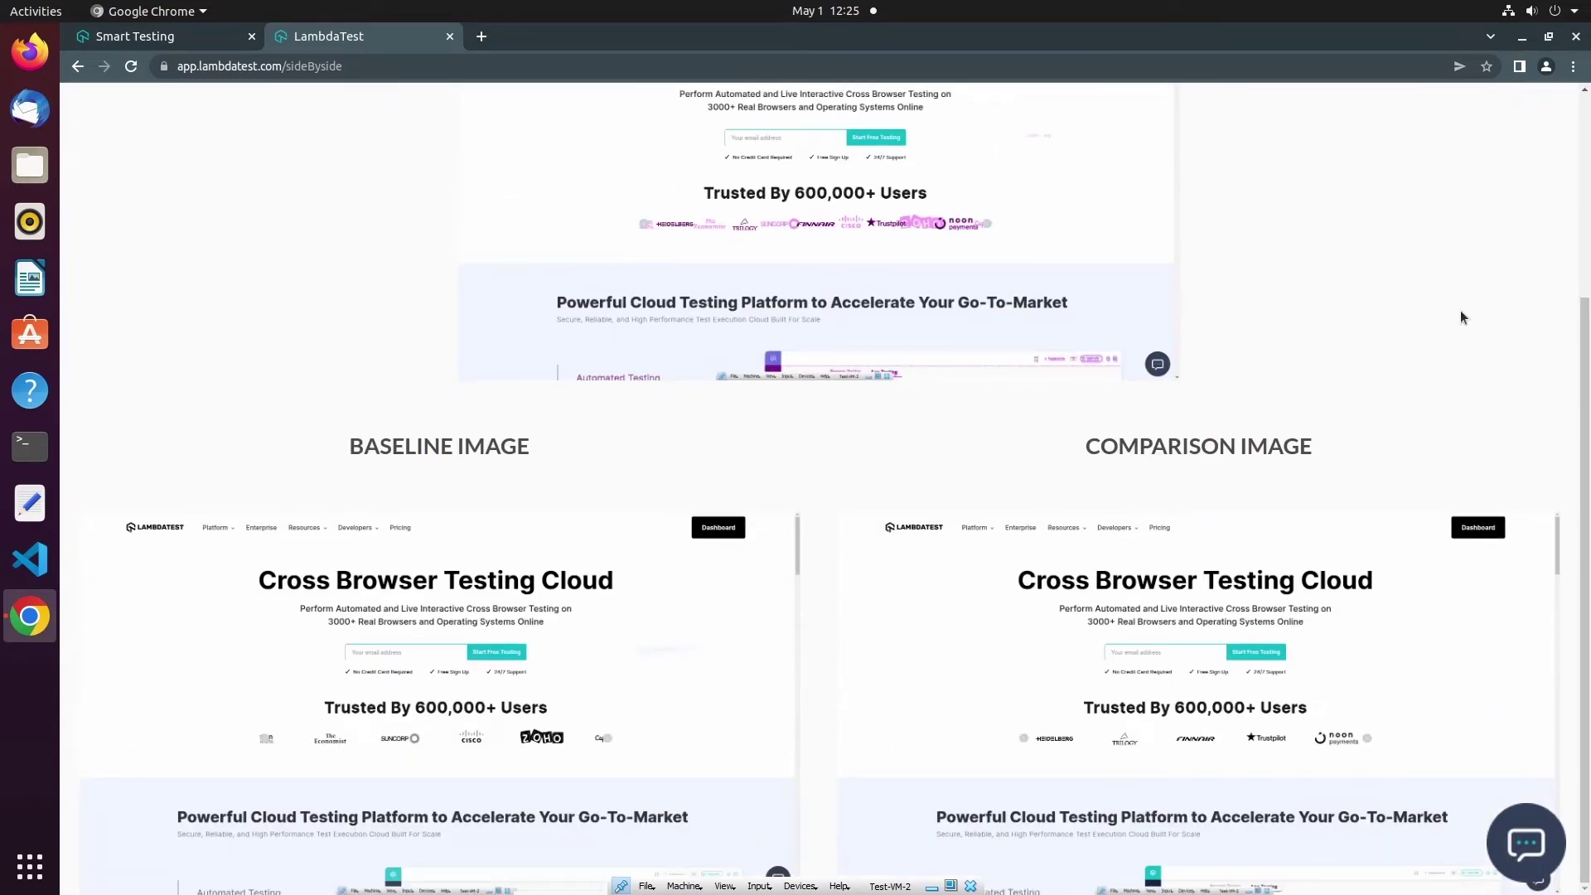
pyautogui.scroll(5, 1171, 170)
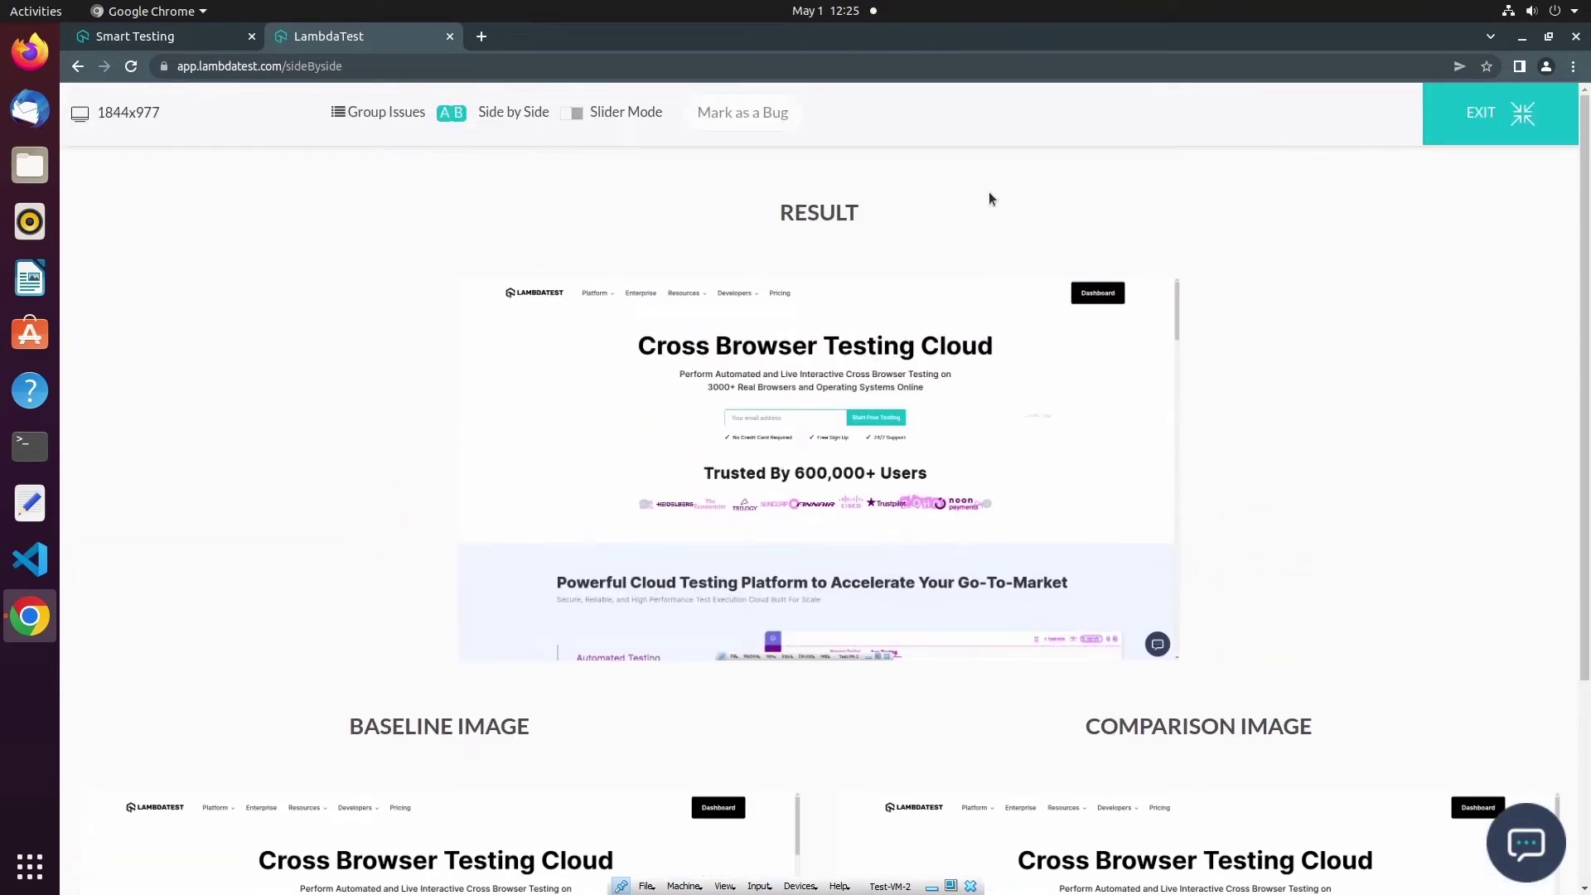
# Compare the two images in Slider Mode by sweeping the divider across the page and back near the middle
pyautogui.click(617, 112)
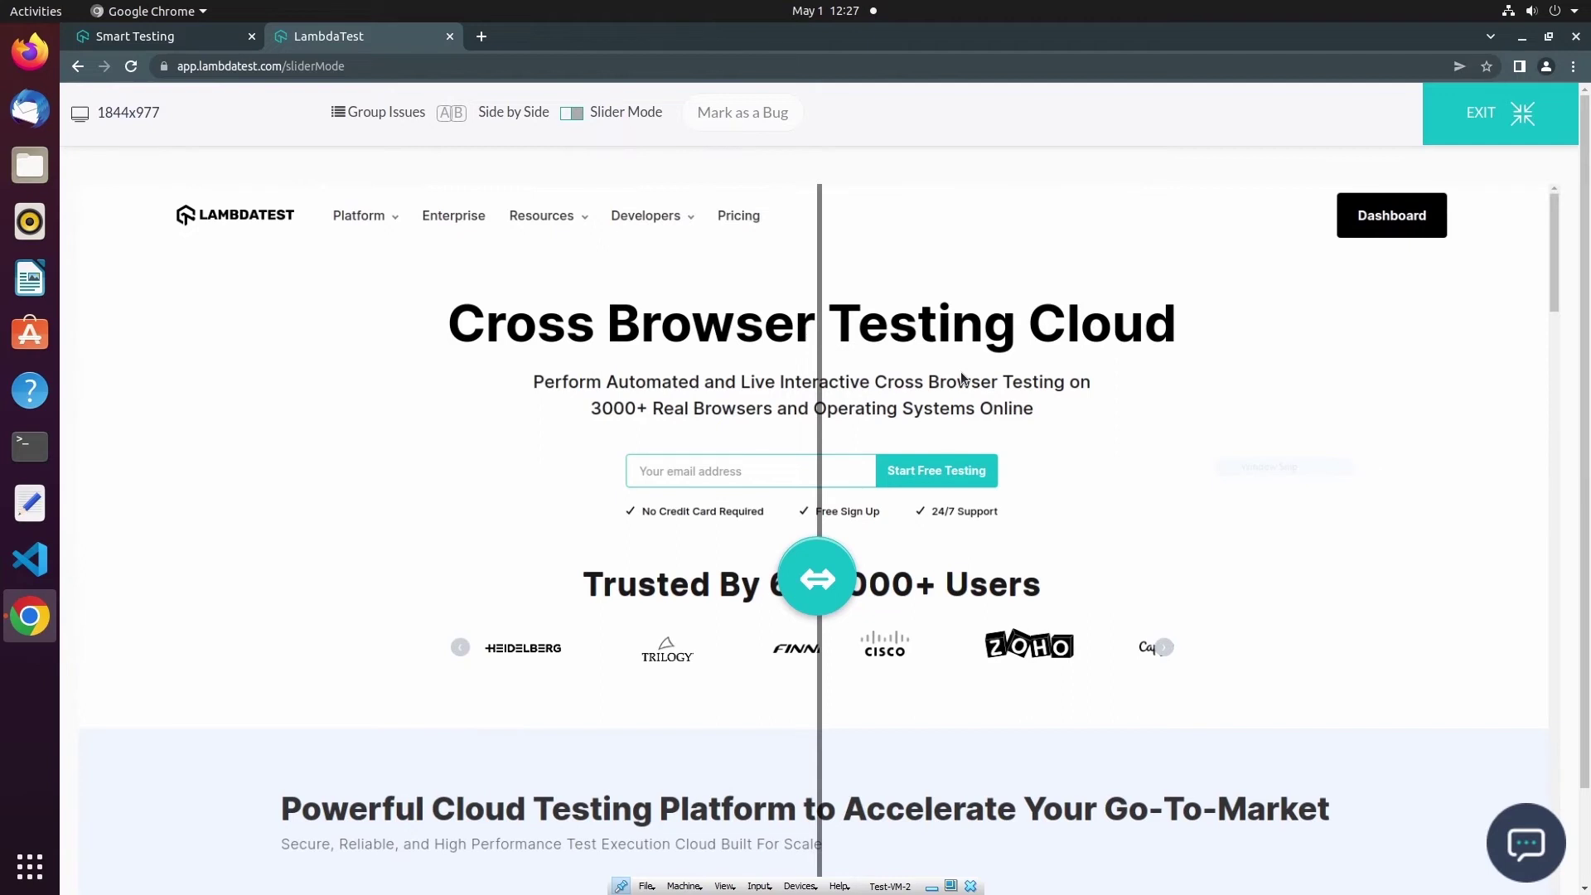
pyautogui.moveTo(819, 580); pyautogui.dragTo(1244, 579)
pyautogui.moveTo(1135, 588); pyautogui.dragTo(842, 630)
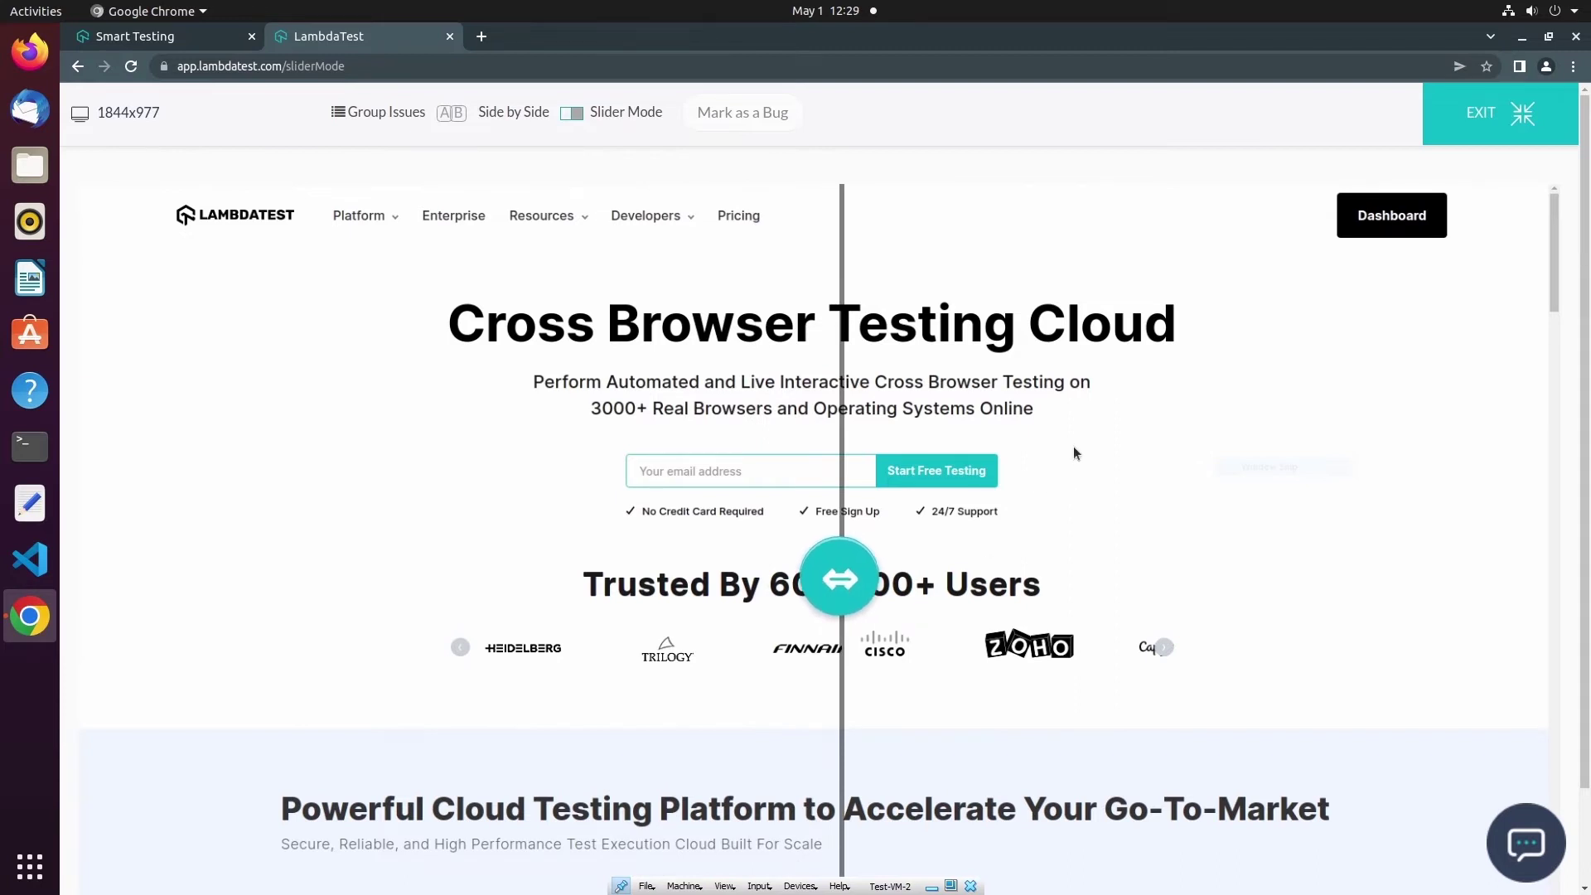
# Return to the Group Issues view and examine the highlighted result at smaller and larger zoom levels
pyautogui.click(383, 113)
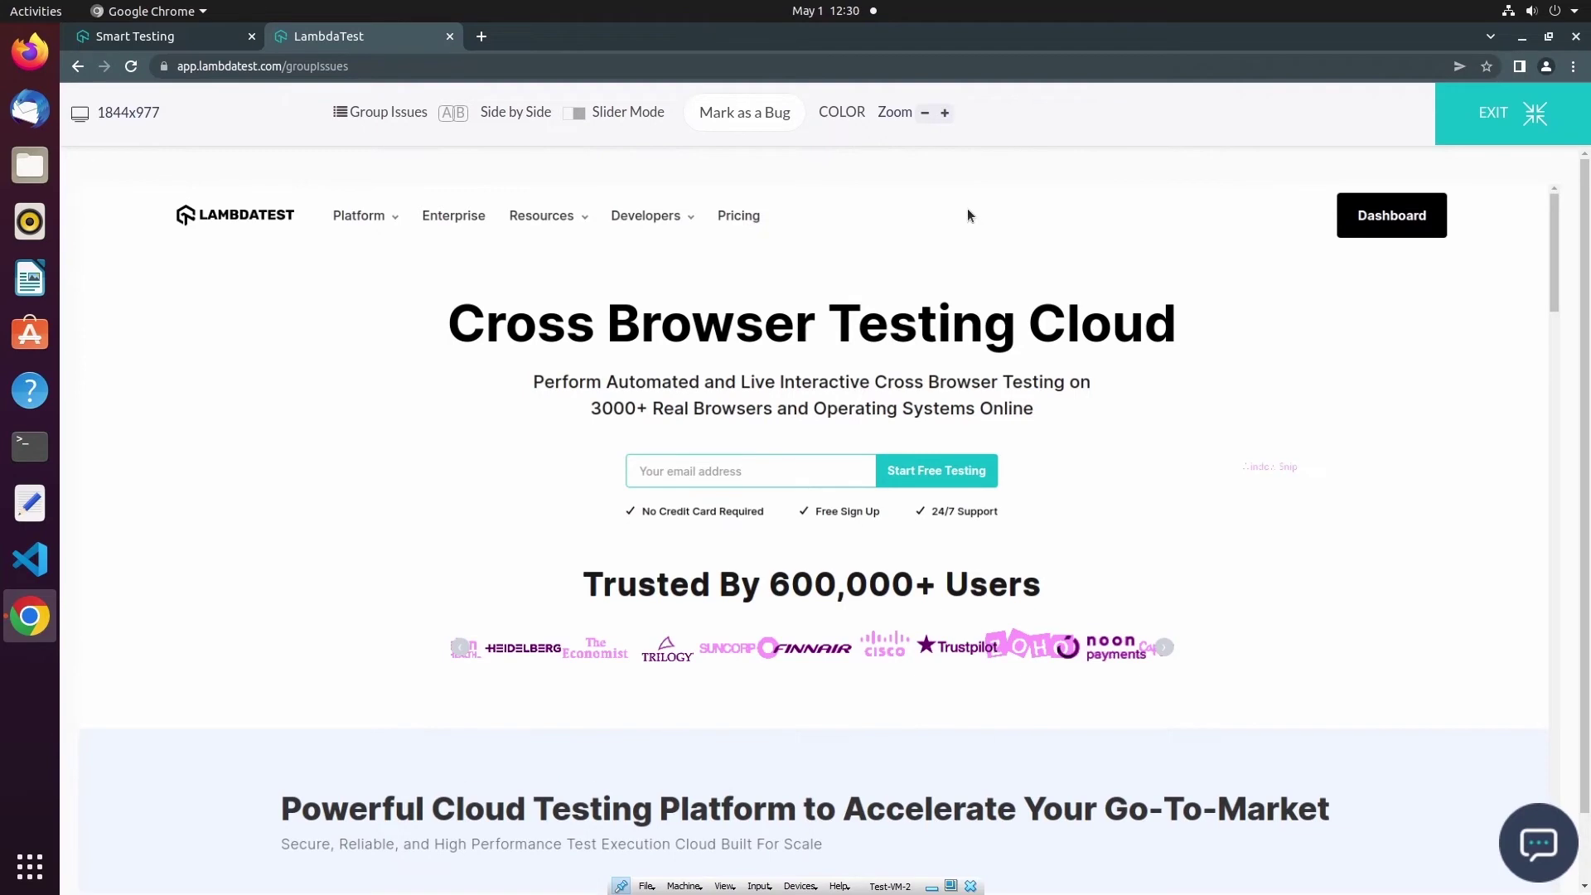
pyautogui.click(926, 113)
pyautogui.click(925, 114)
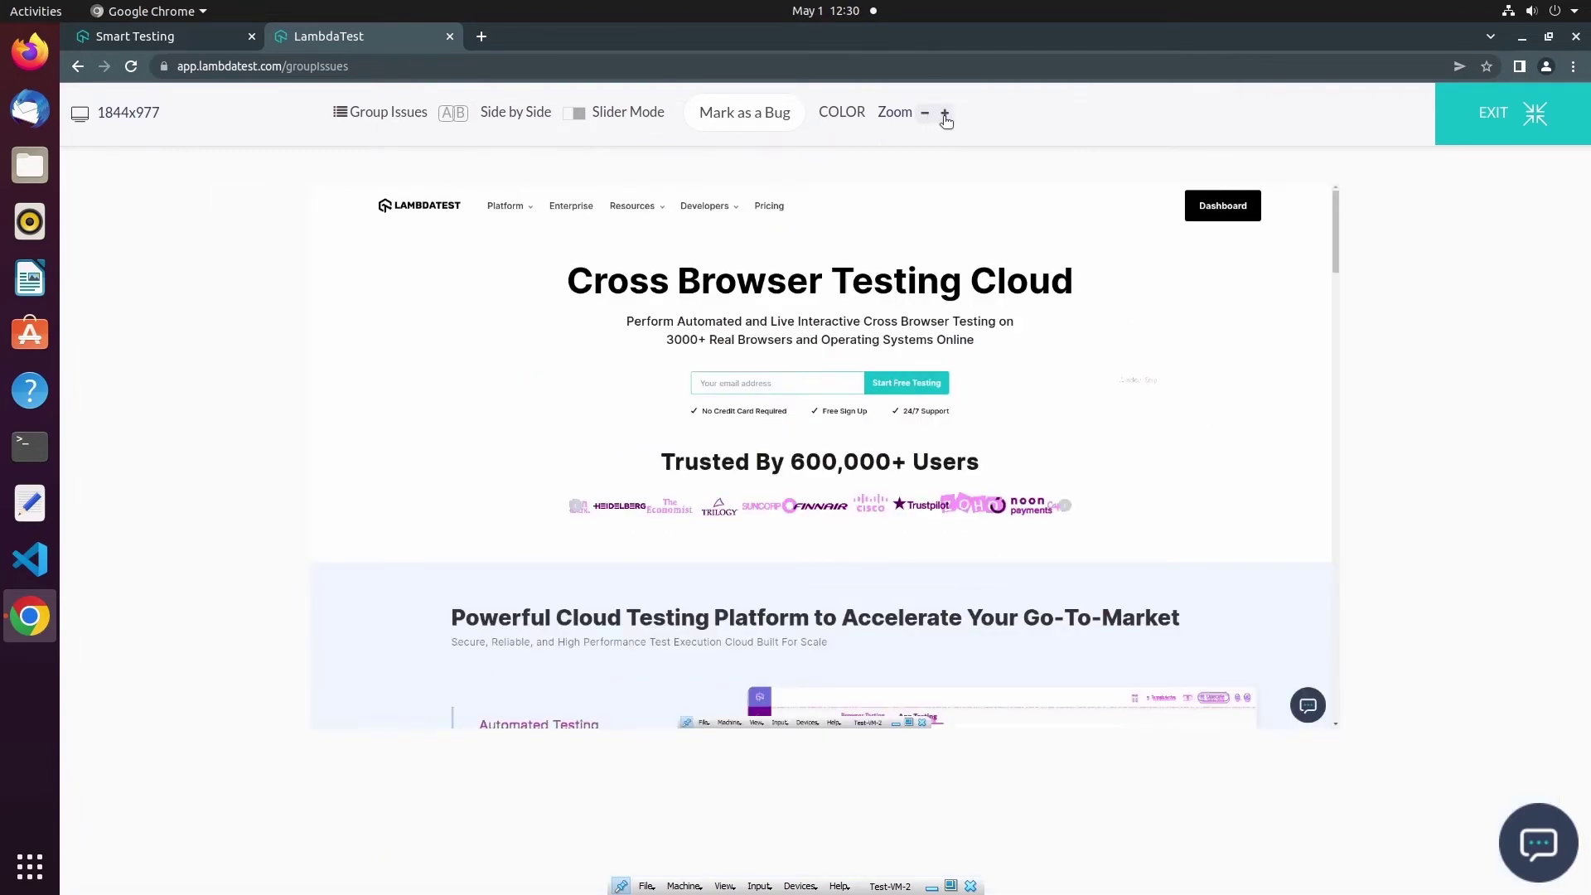
pyautogui.click(945, 114)
pyautogui.click(944, 113)
pyautogui.click(944, 113)
pyautogui.click(930, 116)
pyautogui.click(927, 114)
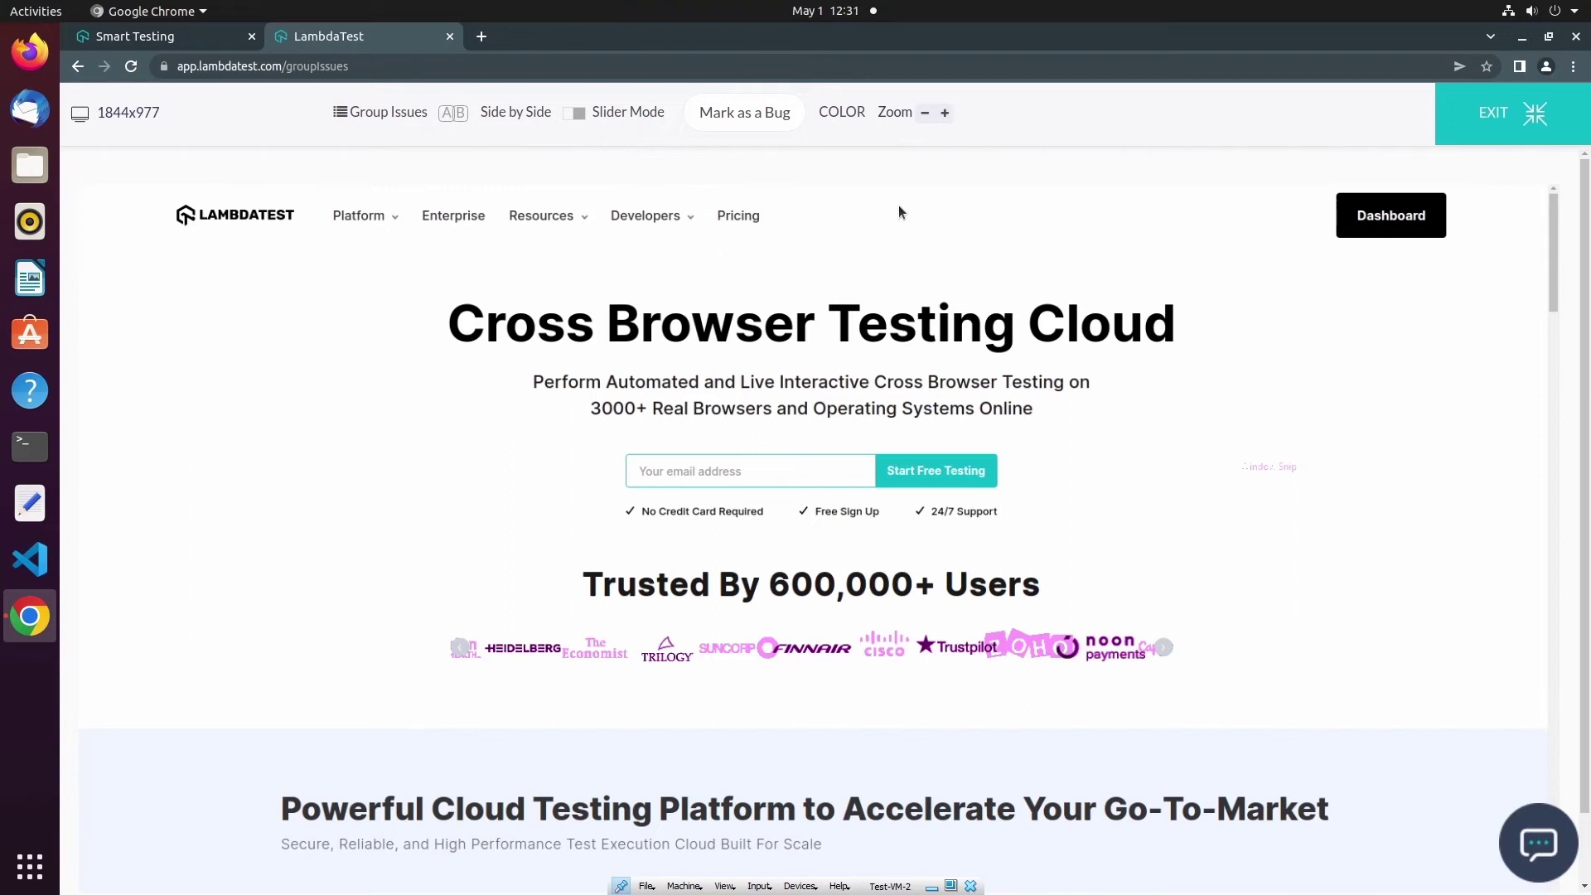
# Open the result for bug marking and draw a rectangle around the leftmost logos, including Heidelberg and The Economist
pyautogui.click(765, 123)
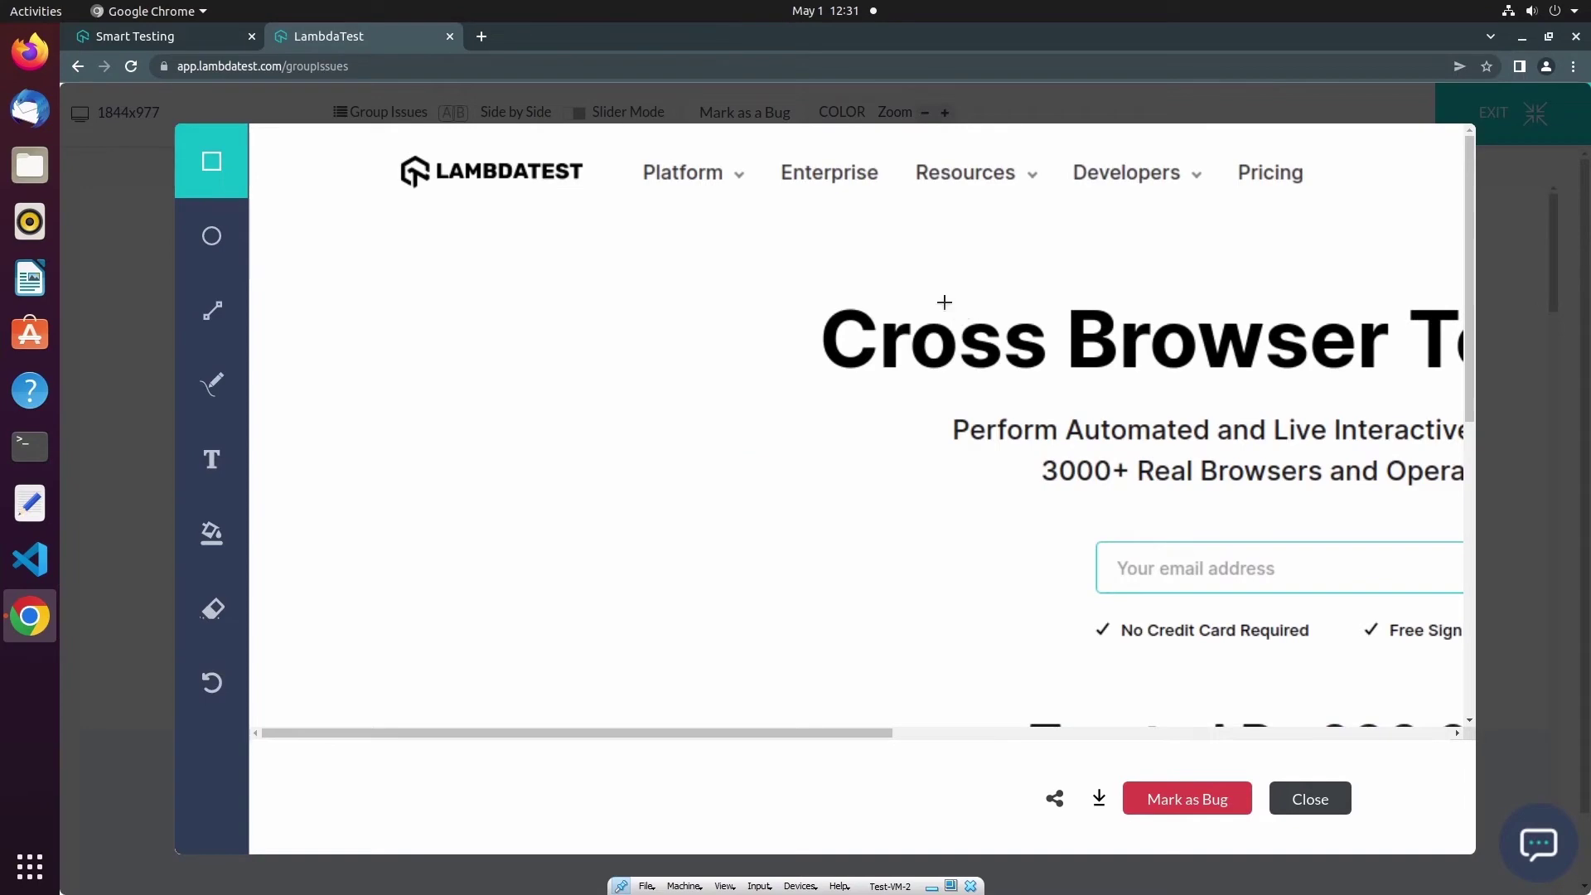
pyautogui.moveTo(810, 732); pyautogui.dragTo(1146, 732)
pyautogui.scroll(-3, 1145, 597)
pyautogui.scroll(-3, 1143, 595)
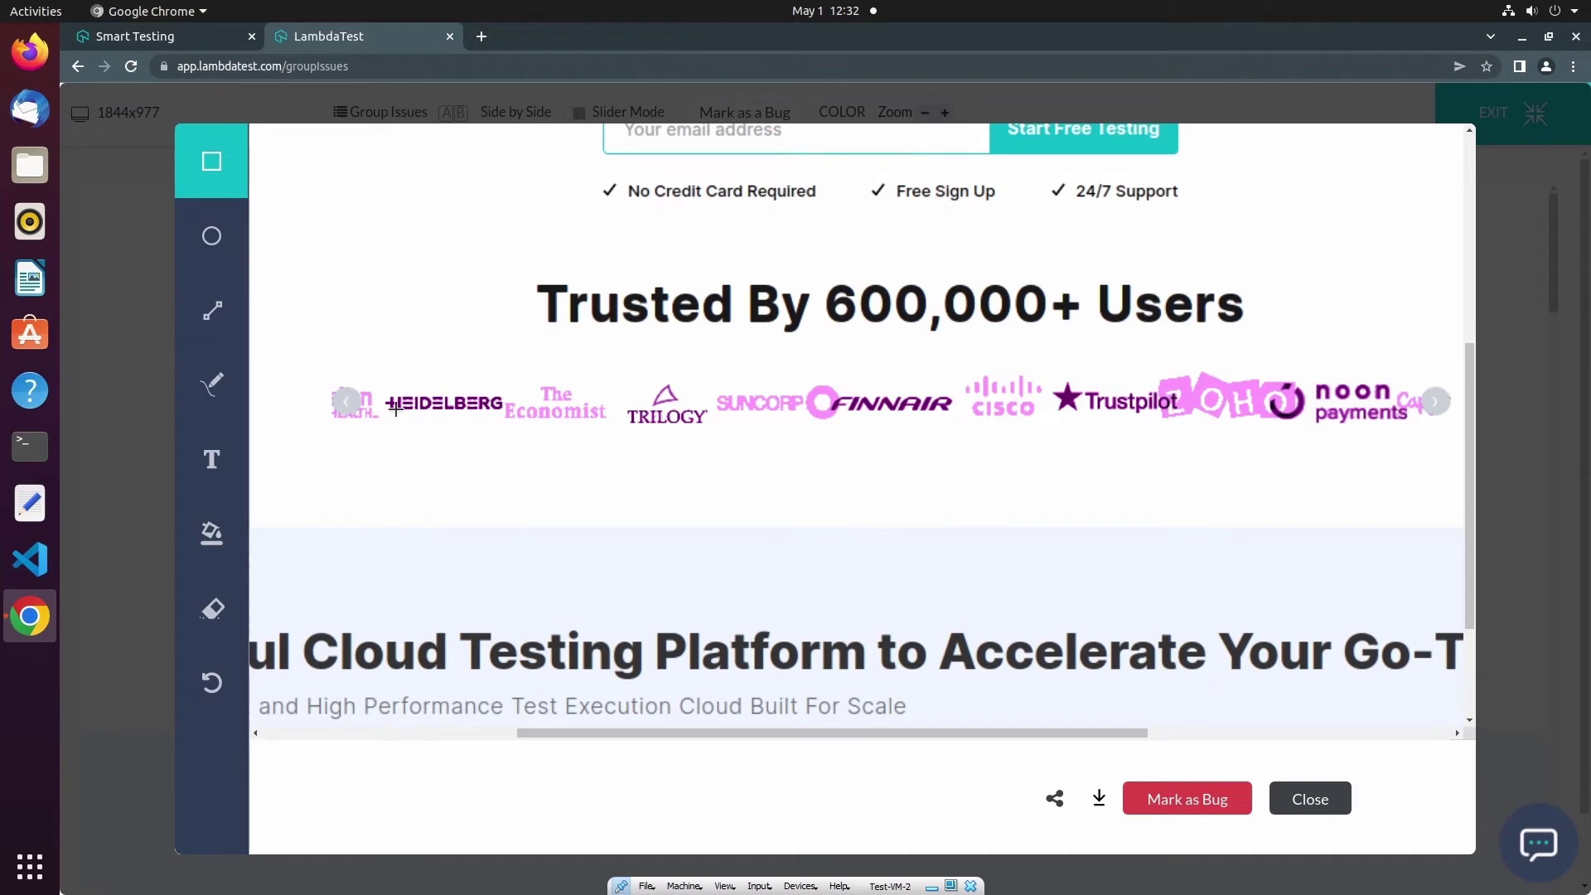
pyautogui.moveTo(316, 345); pyautogui.dragTo(622, 455)
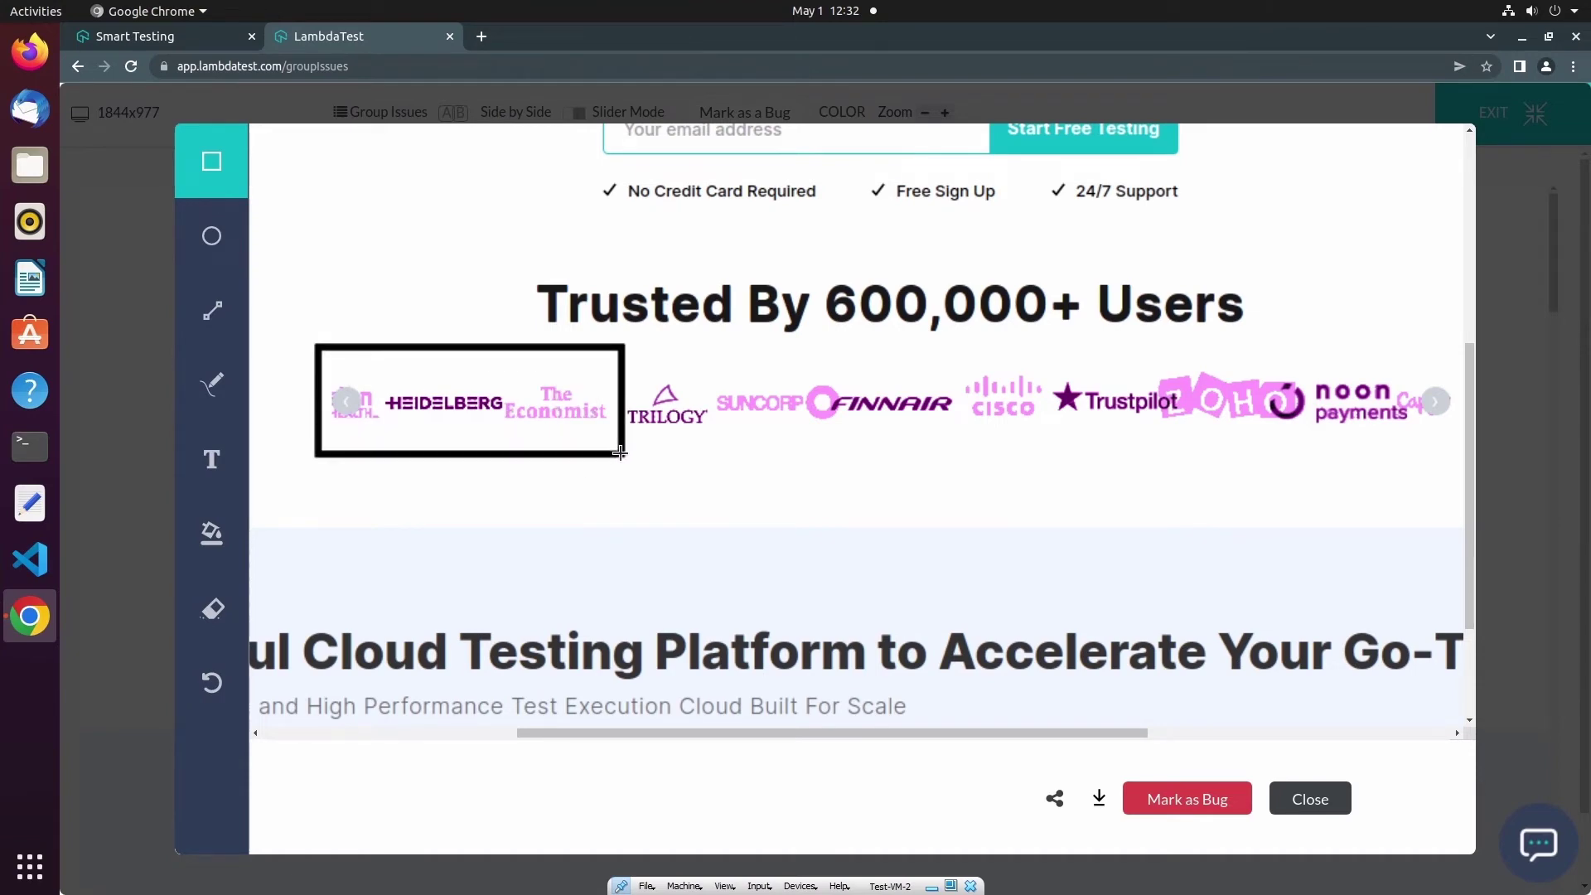
# Draw a circle annotation around the Cisco logo in the Trusted By row
pyautogui.click(211, 241)
pyautogui.click(211, 242)
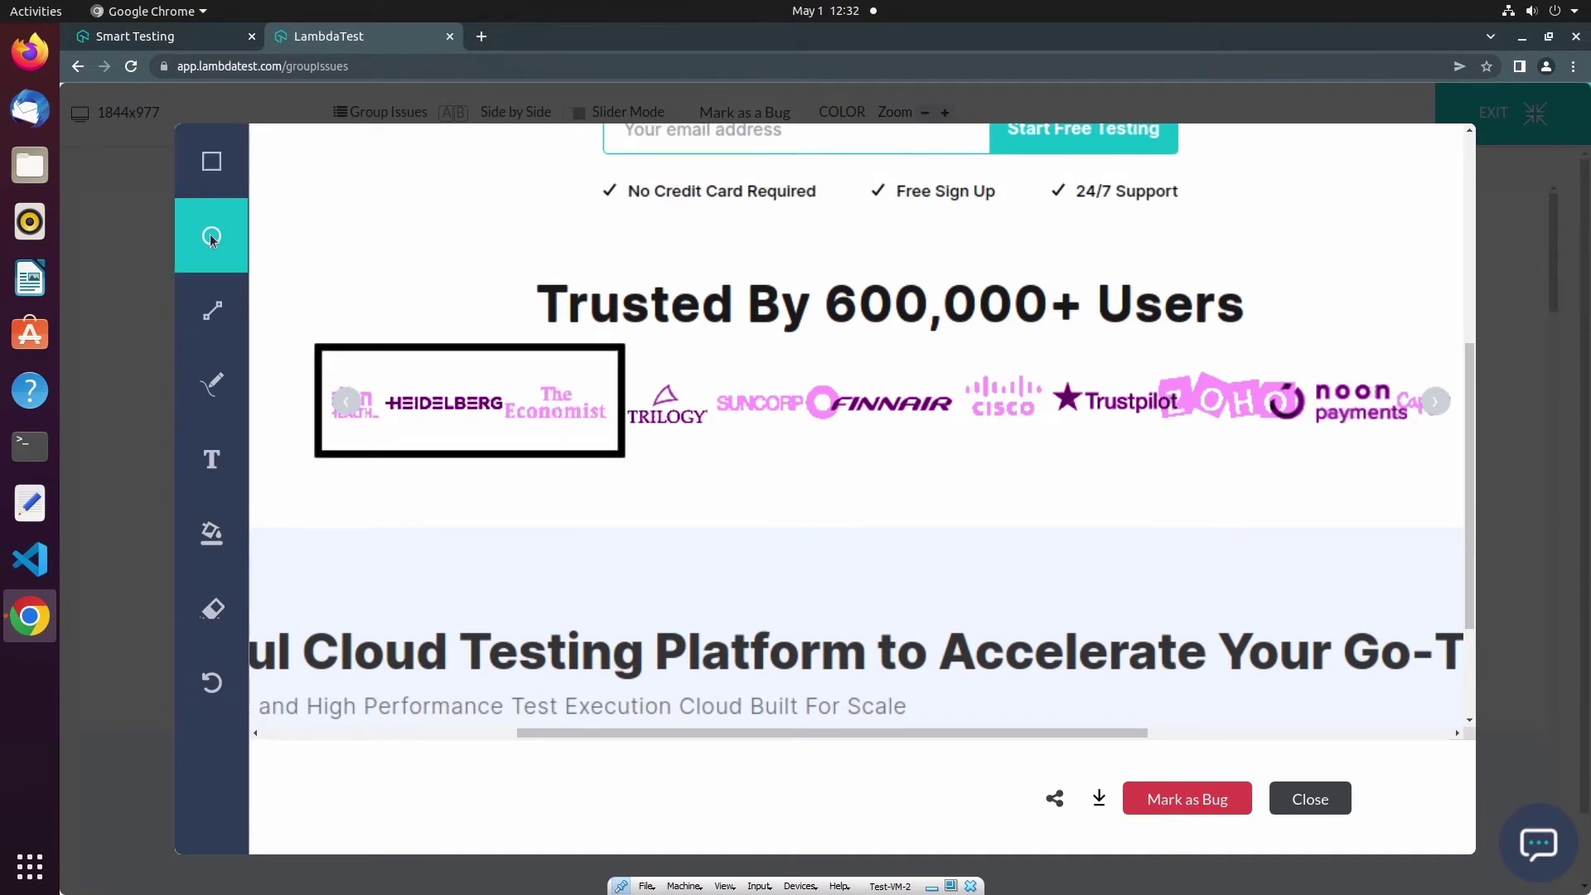
pyautogui.moveTo(940, 355); pyautogui.dragTo(1064, 442)
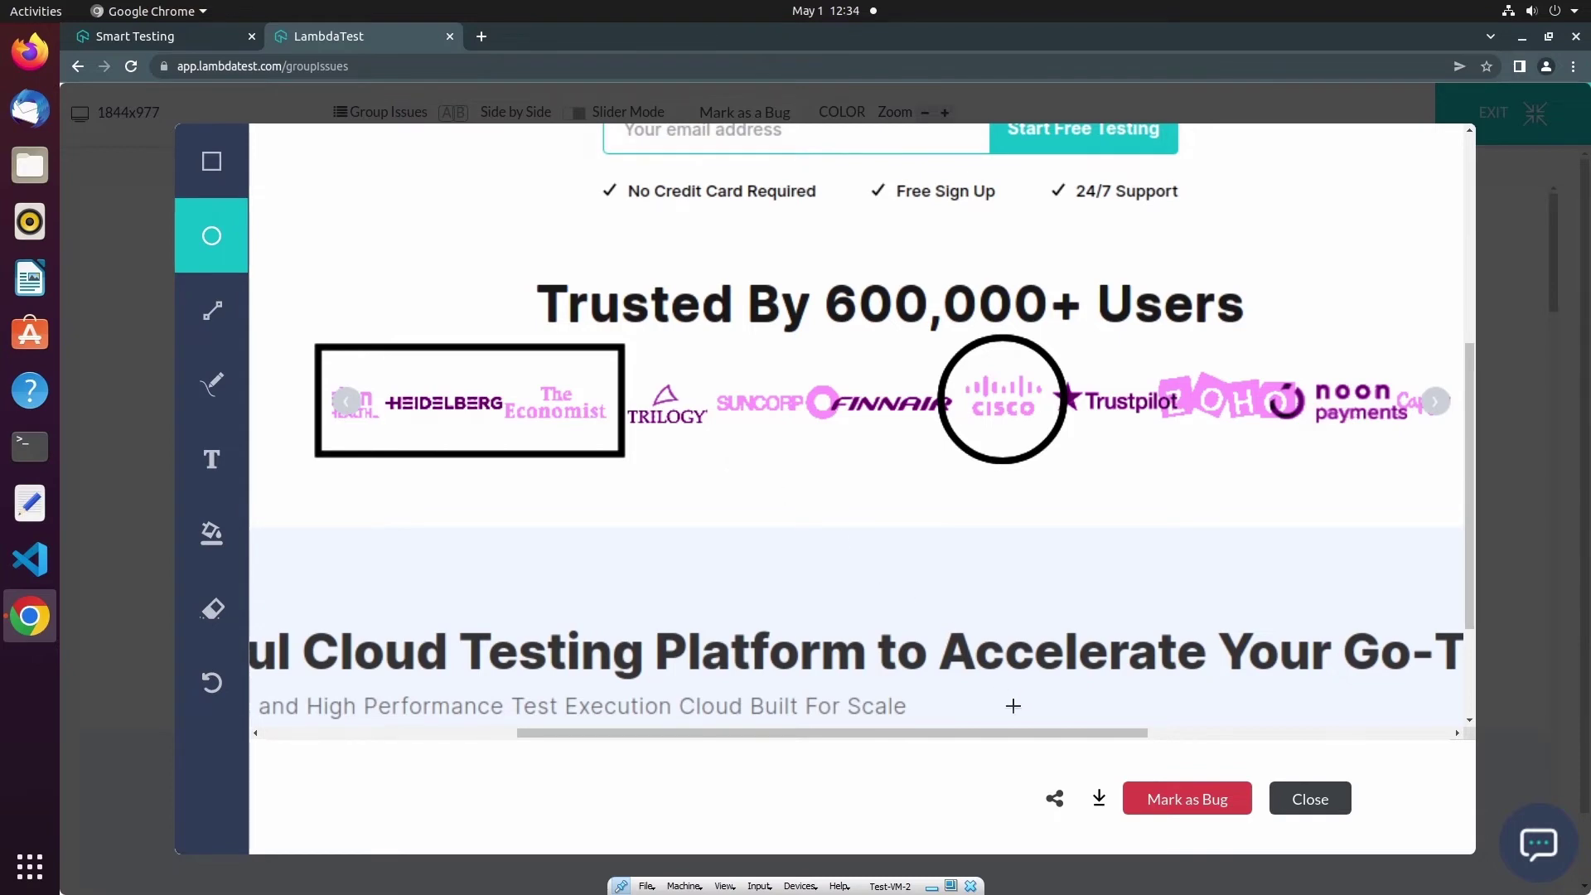
# Generate and copy a shareable link for the annotated screenshot, keep the 7 Days expiry, and leave the sharing form without sending
pyautogui.click(1055, 799)
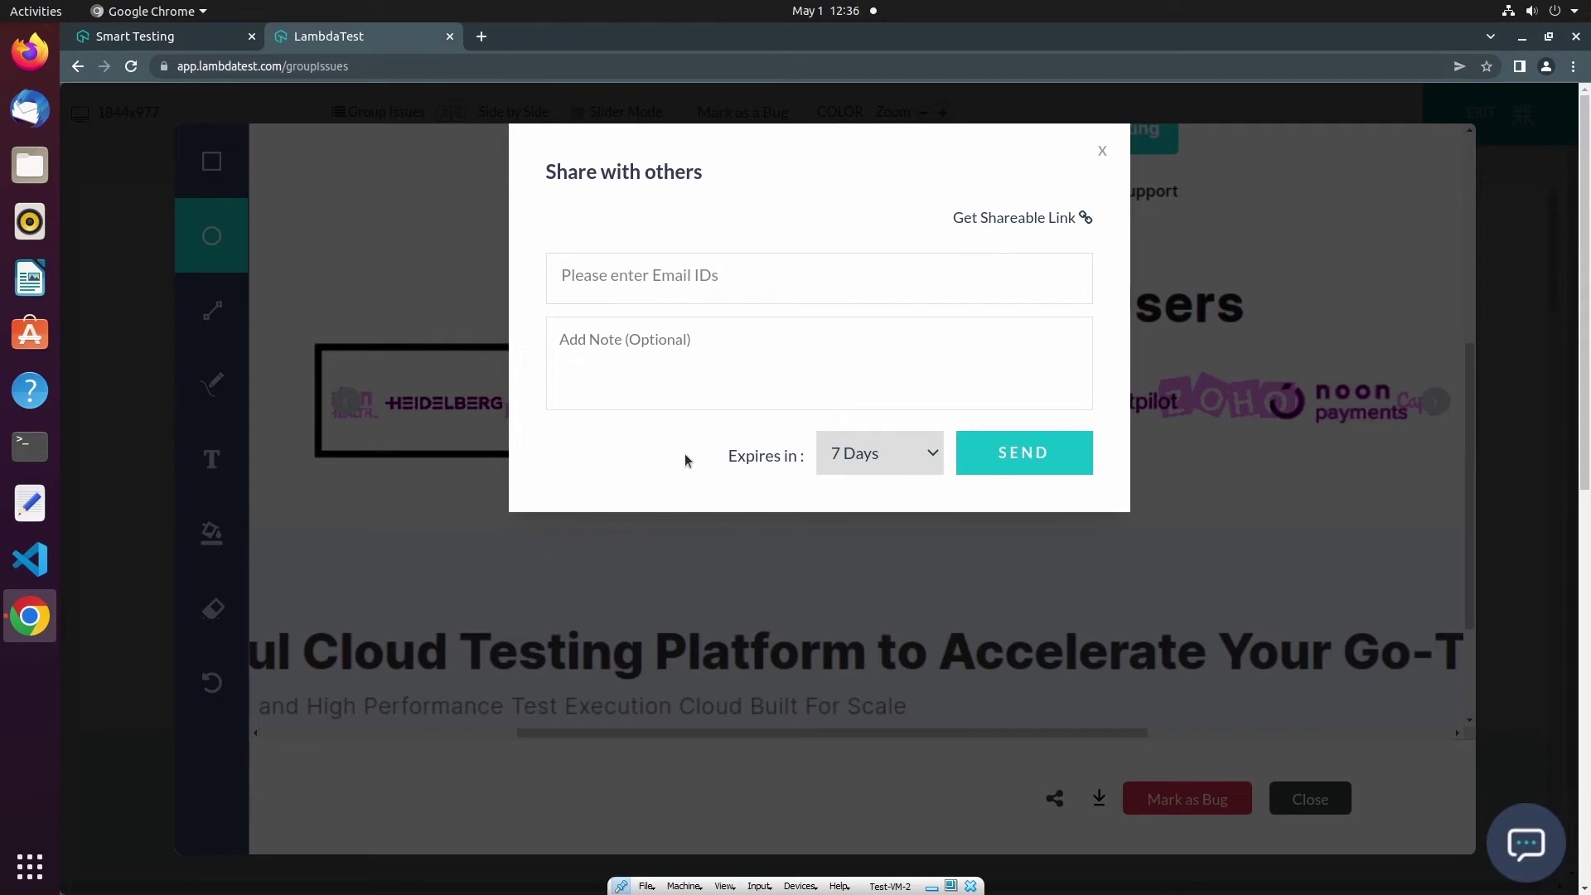
pyautogui.click(1063, 219)
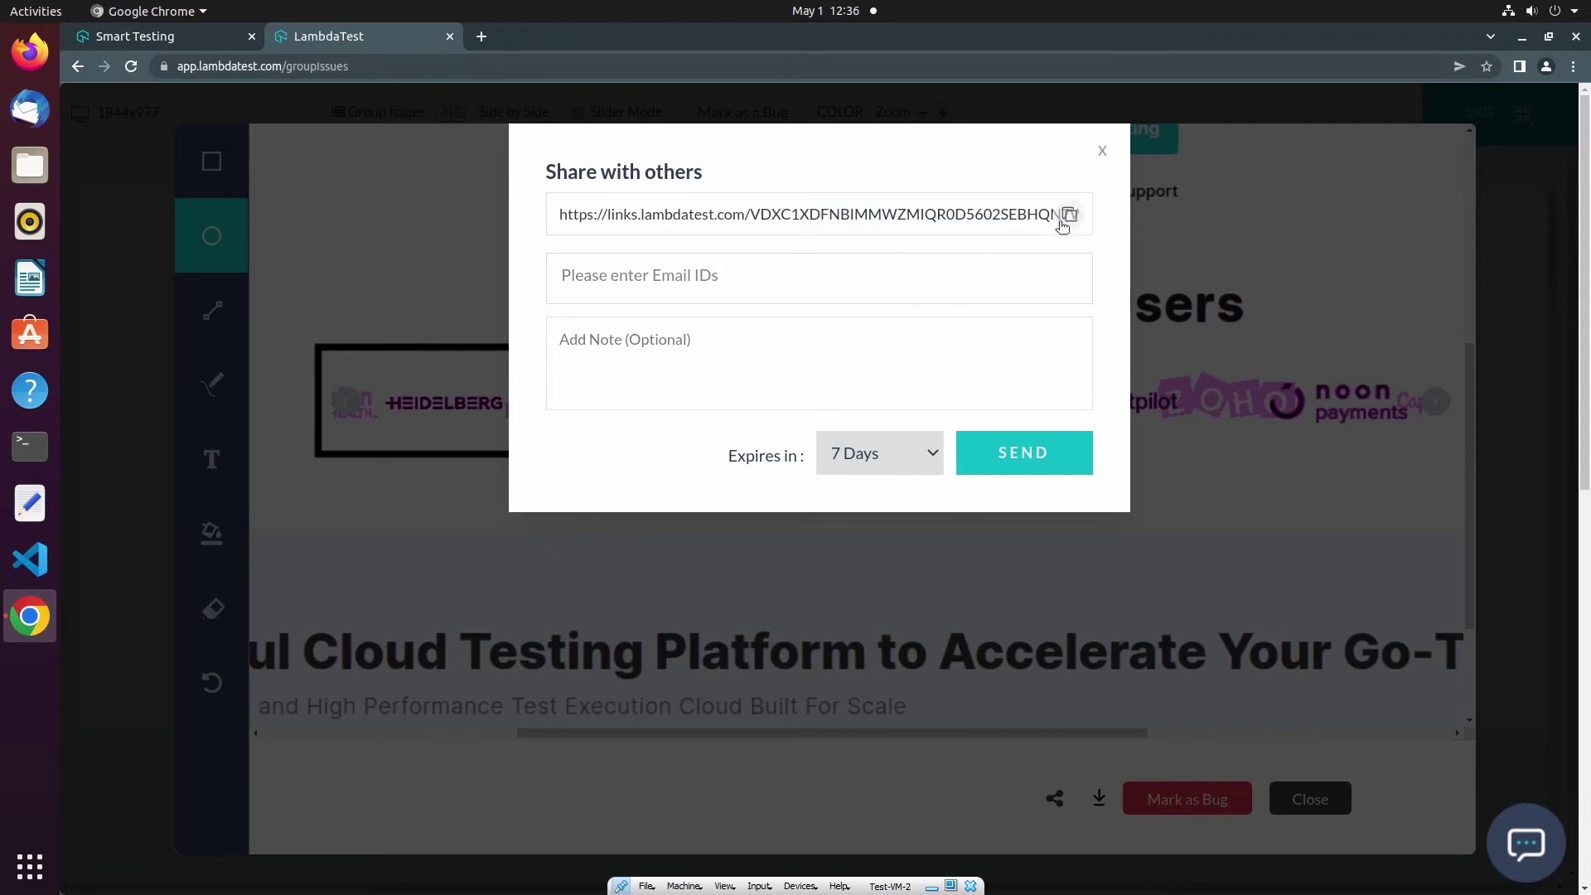
pyautogui.click(1070, 214)
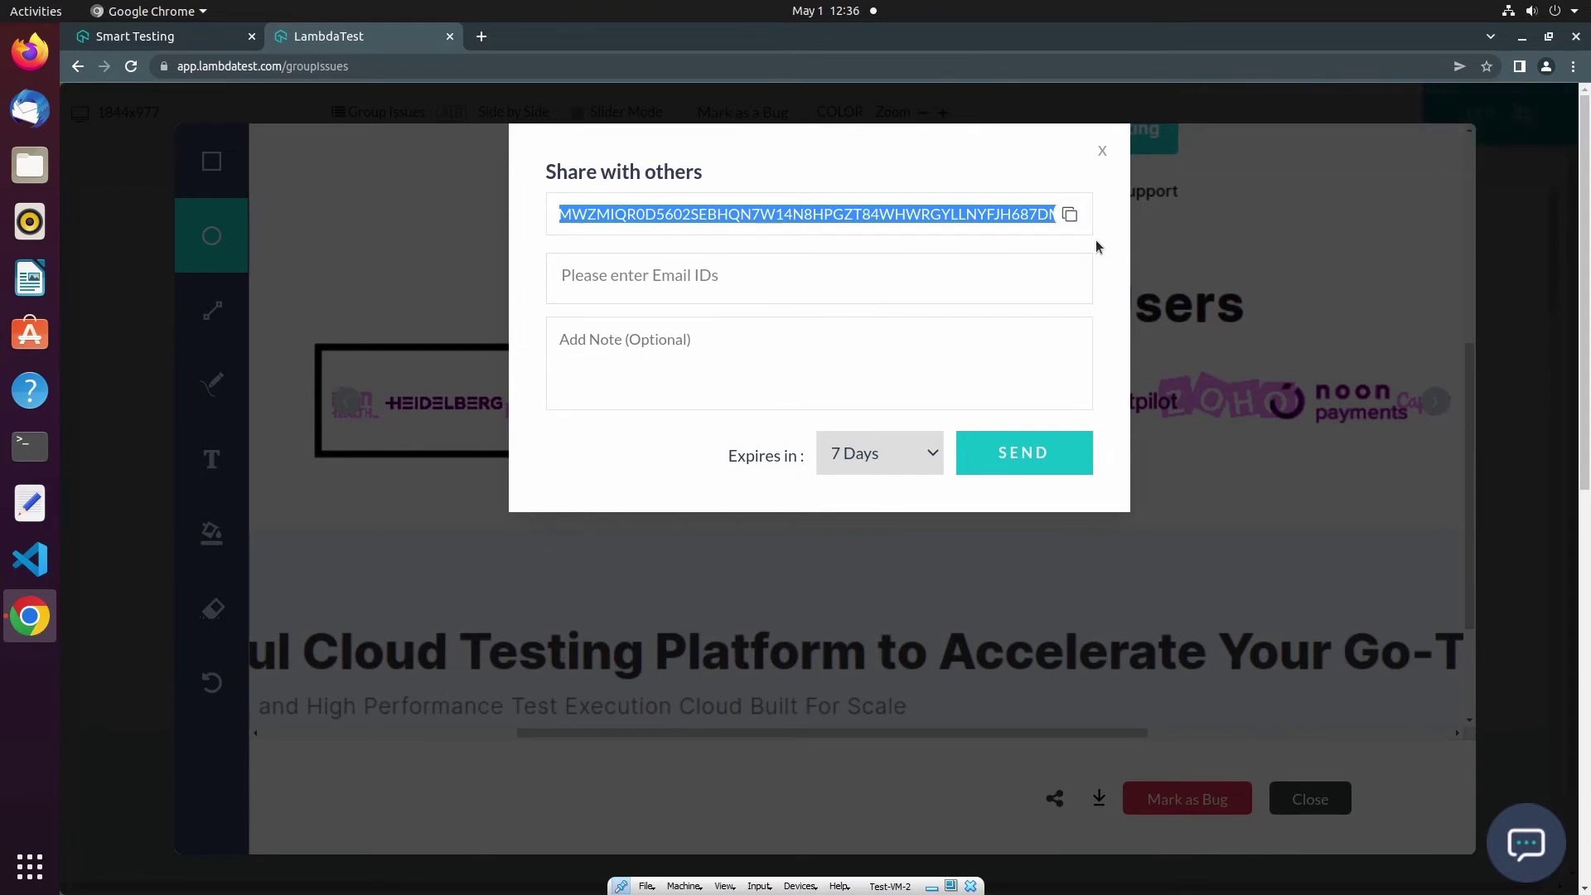
pyautogui.click(737, 291)
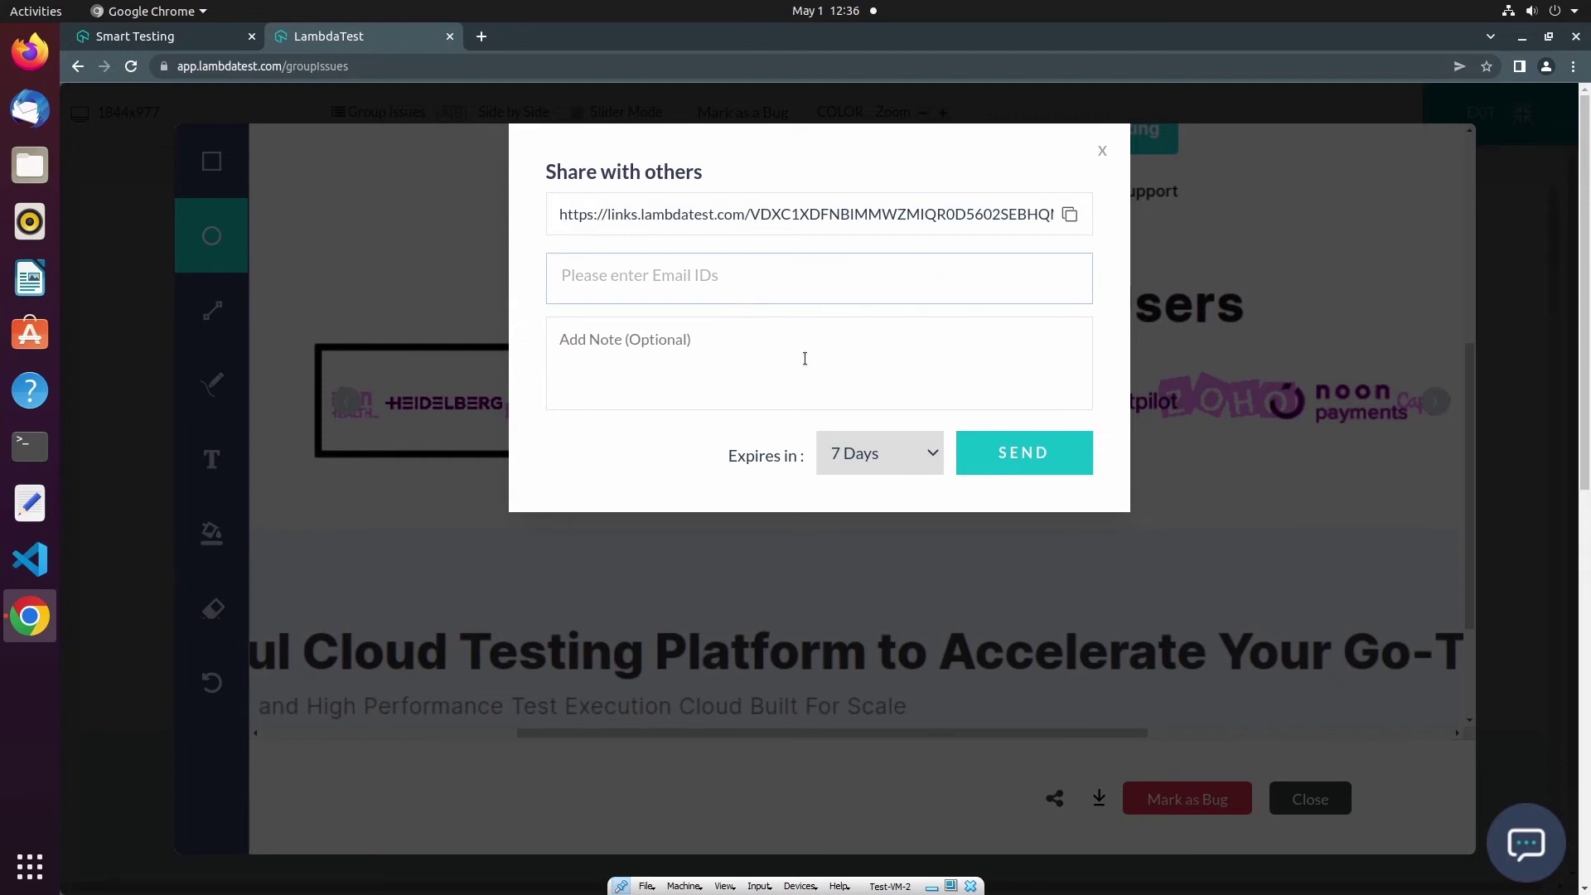
pyautogui.click(928, 453)
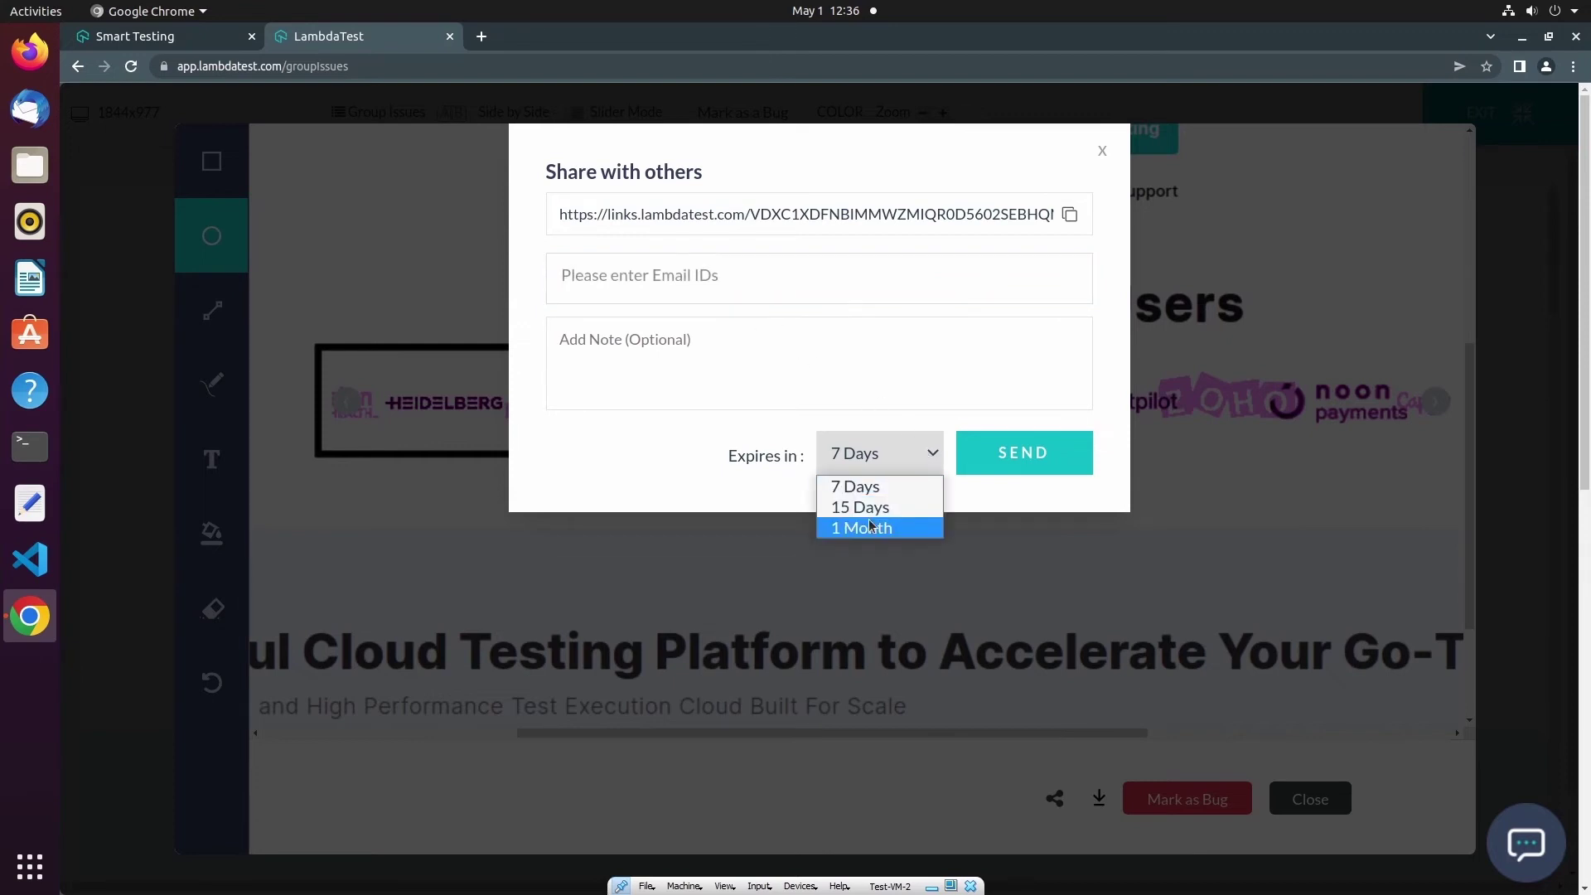
pyautogui.click(889, 489)
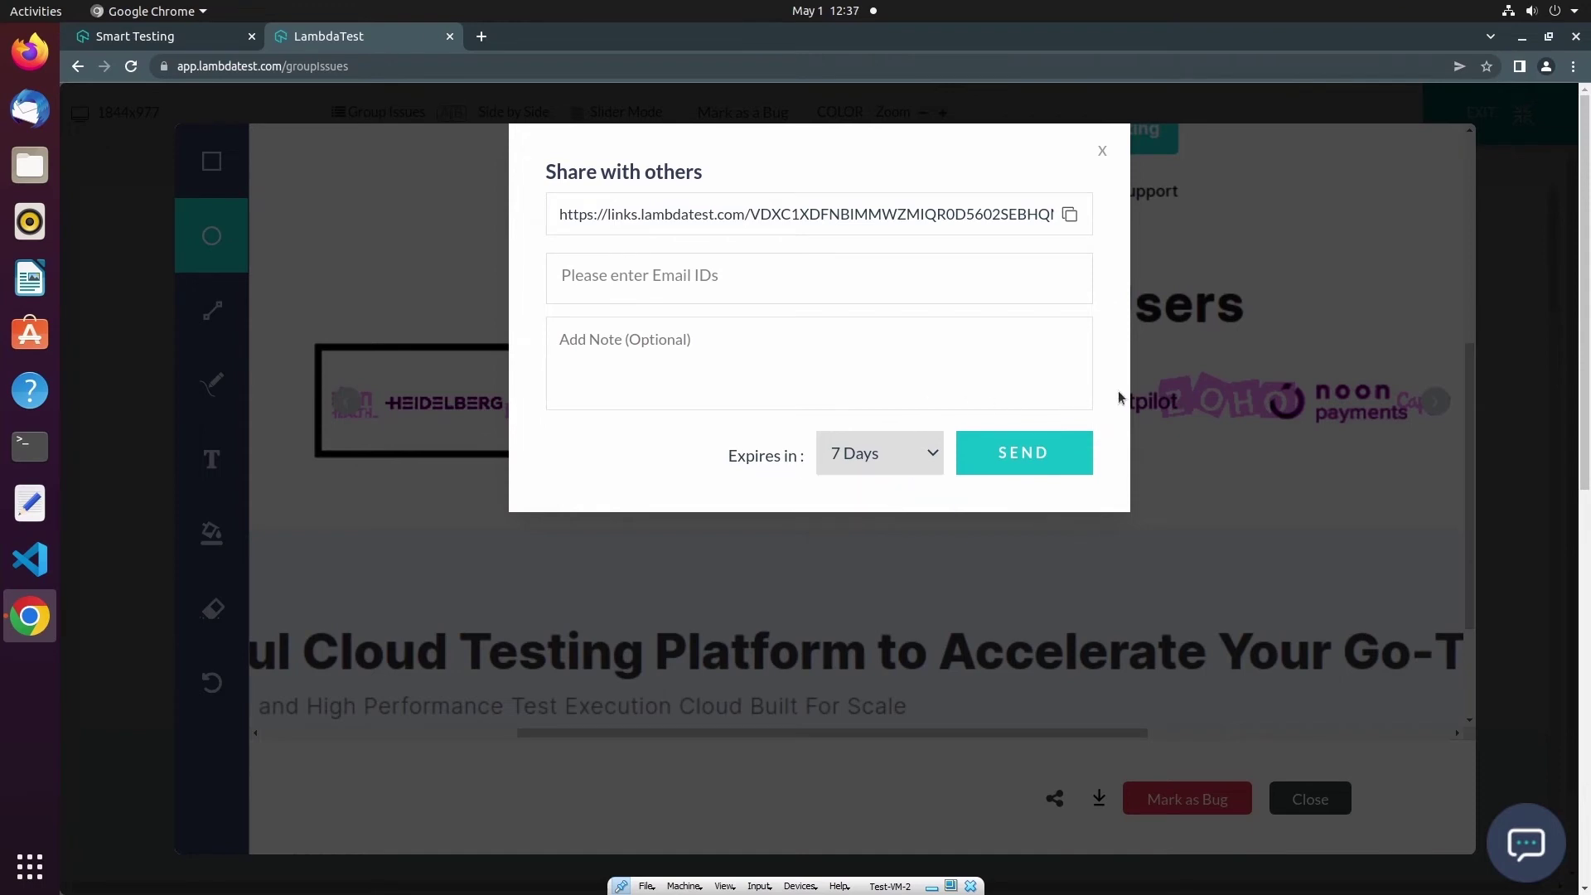
pyautogui.click(1102, 154)
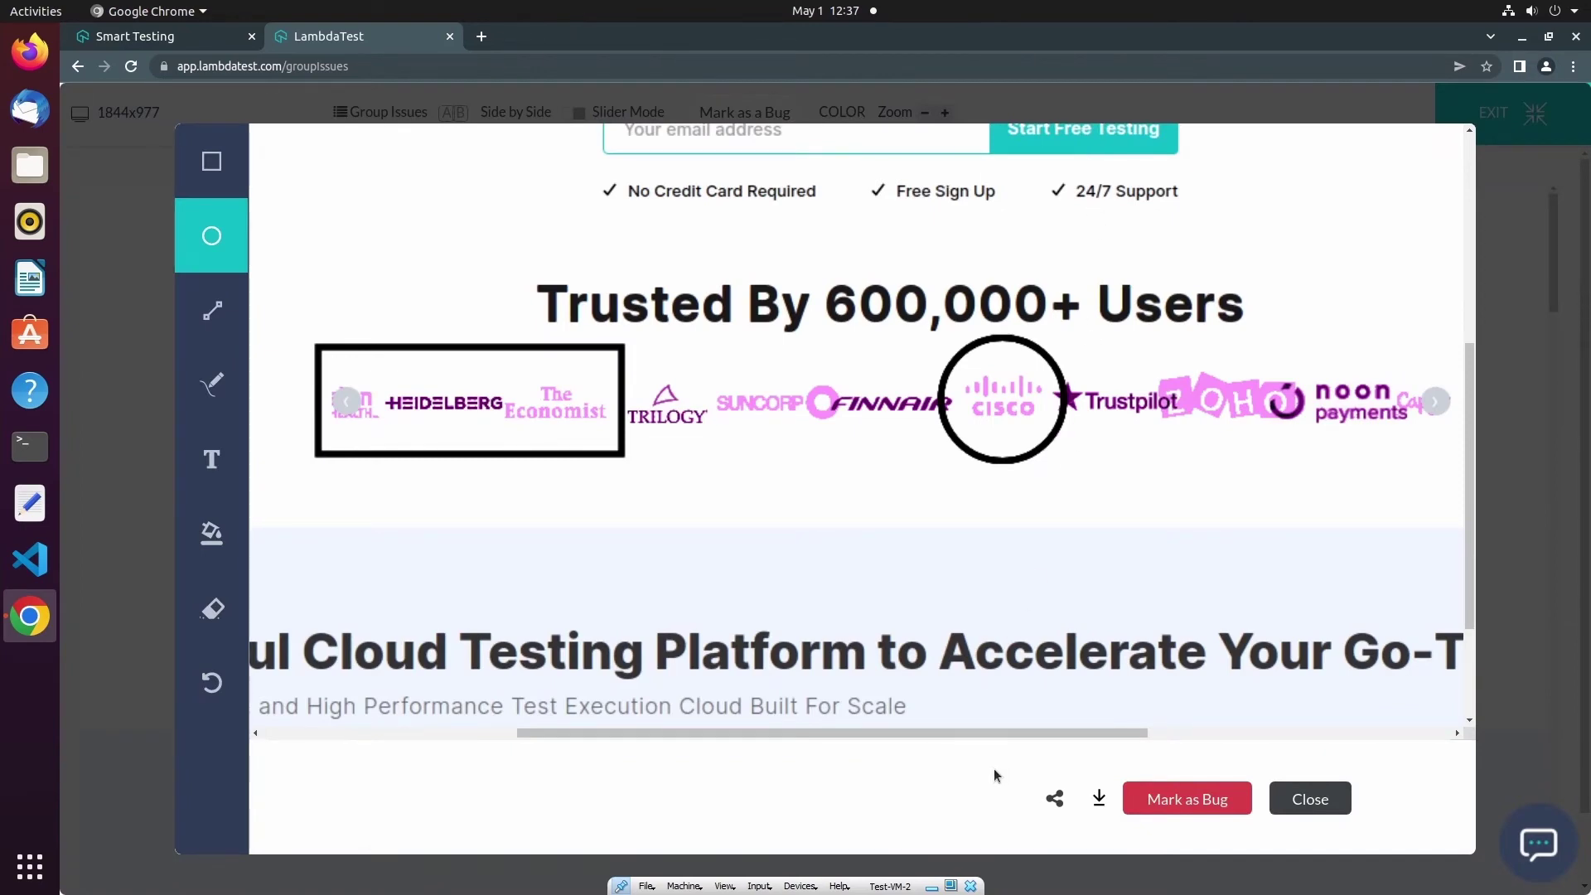
# Download the annotated screenshot and dismiss the browser's download notice
pyautogui.click(1098, 797)
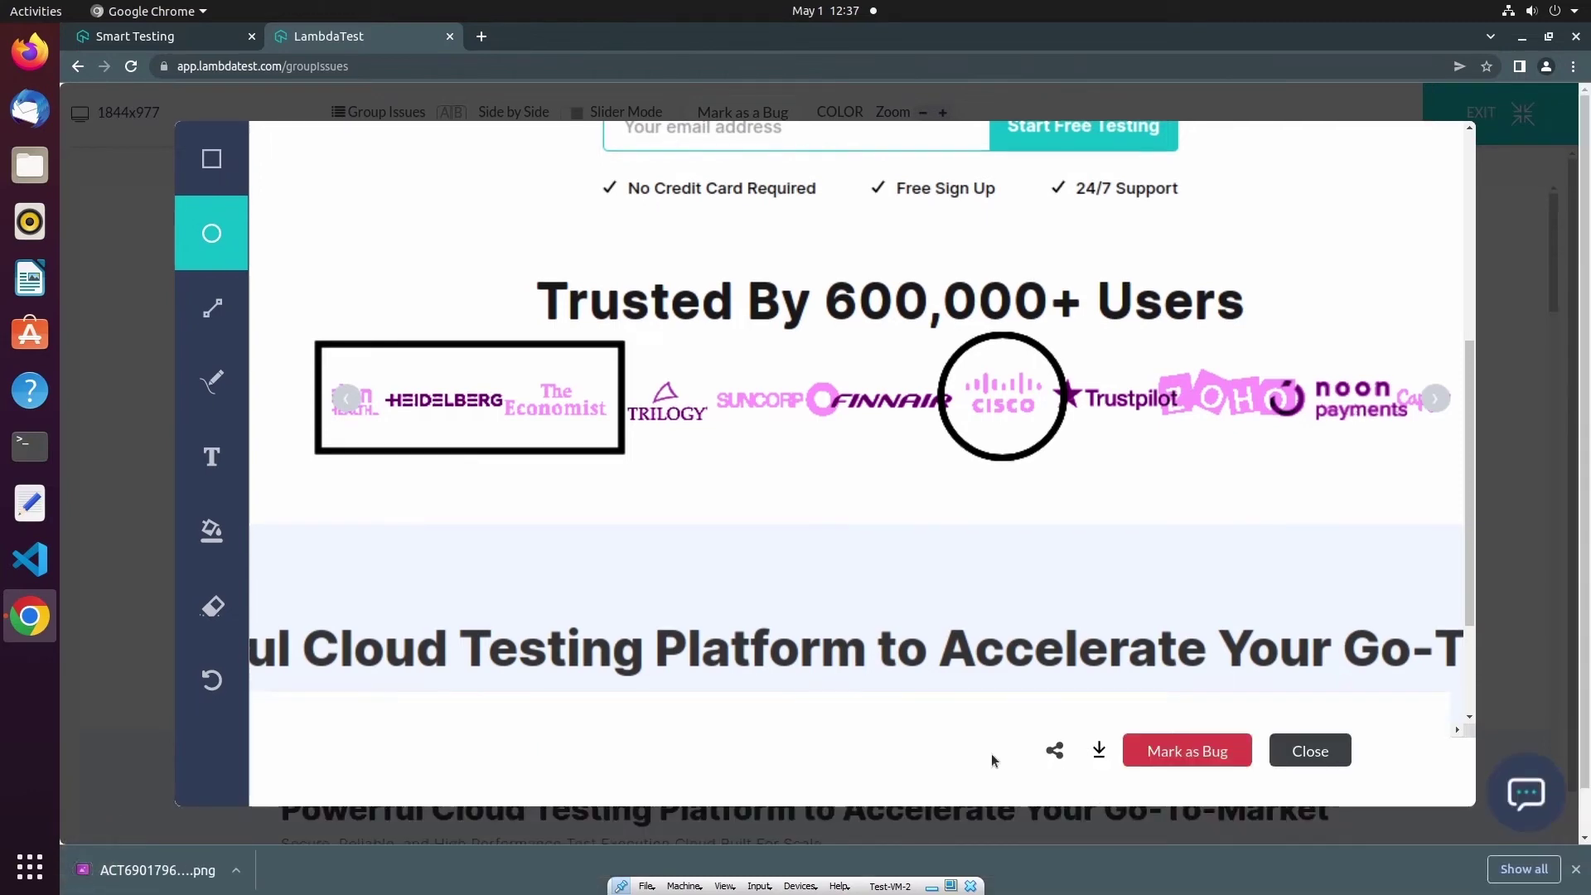
pyautogui.click(1576, 869)
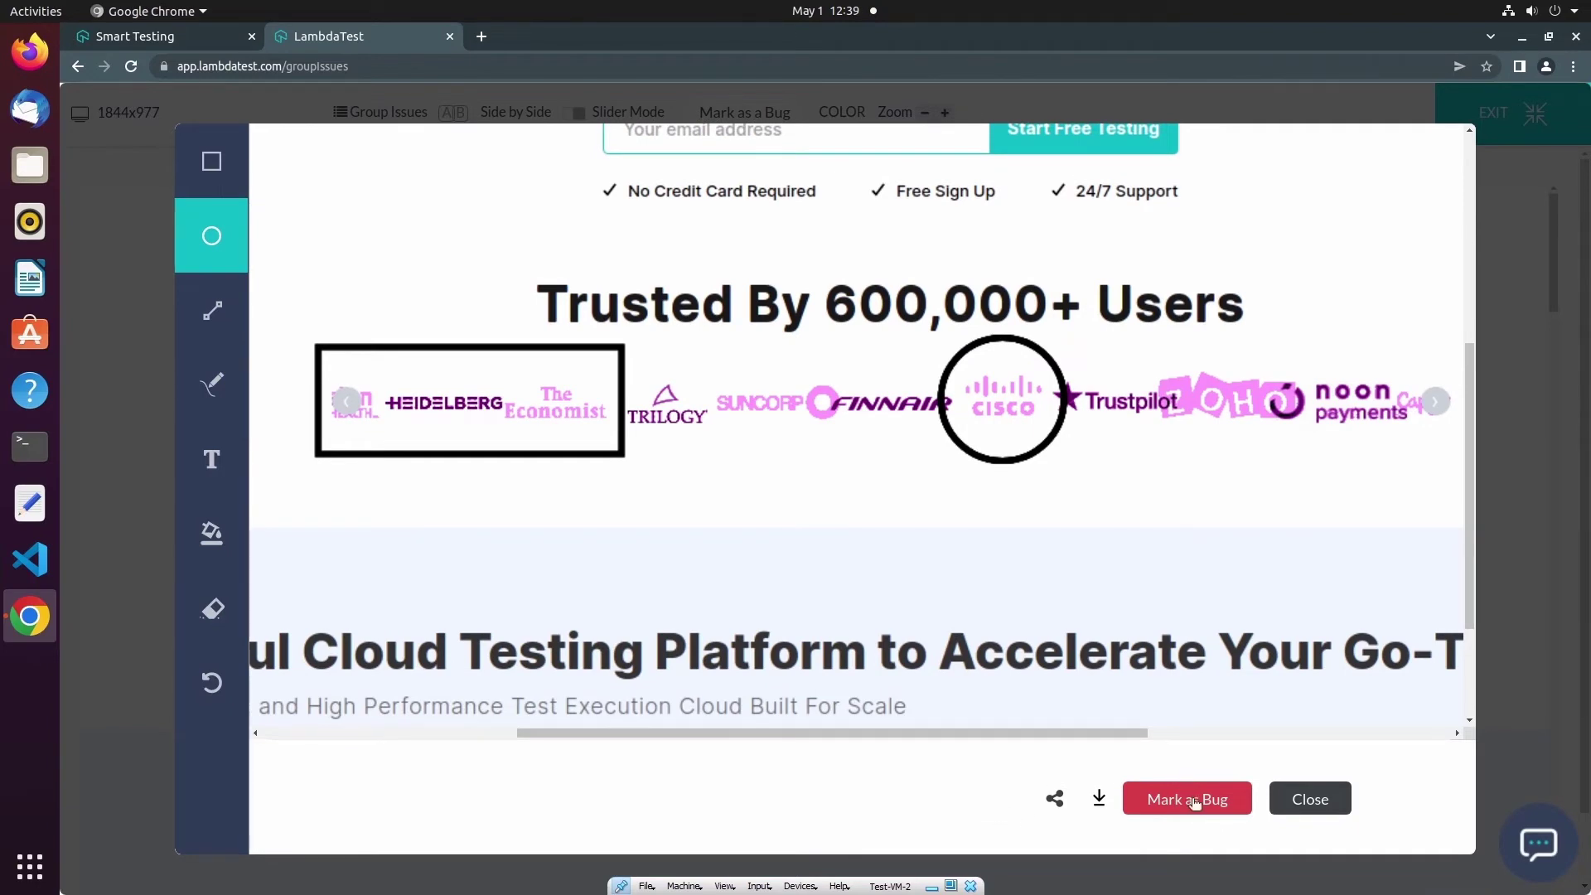
# Mark the screenshot as a bug and look through the additional bug-tracker integrations on a separate page, closing it when done
pyautogui.click(1192, 800)
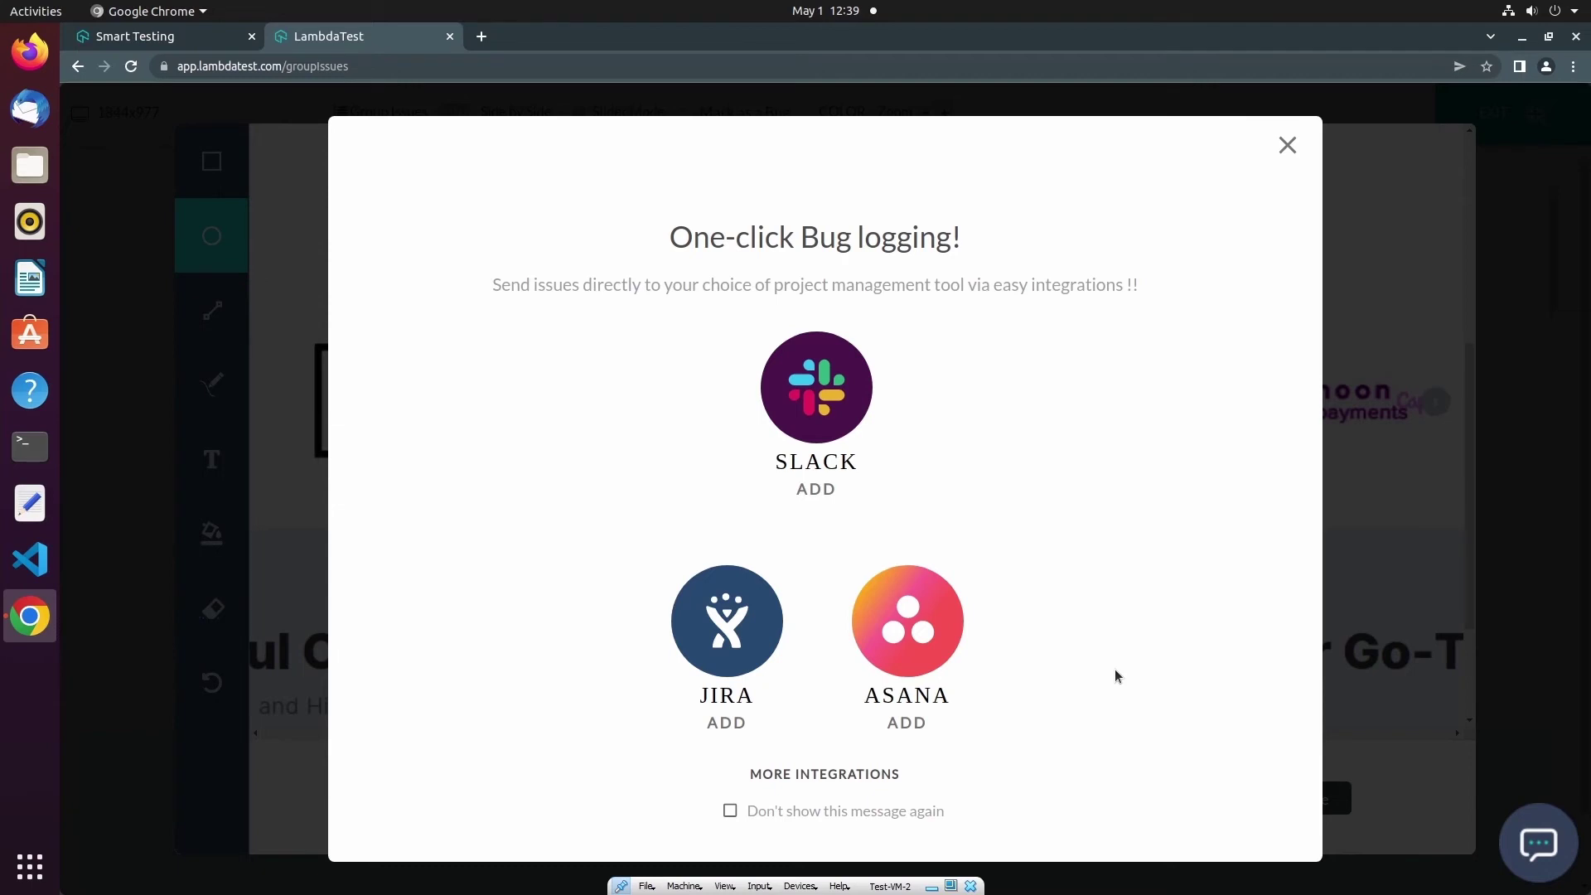
pyautogui.rightClick(838, 774)
pyautogui.click(967, 639)
pyautogui.click(588, 39)
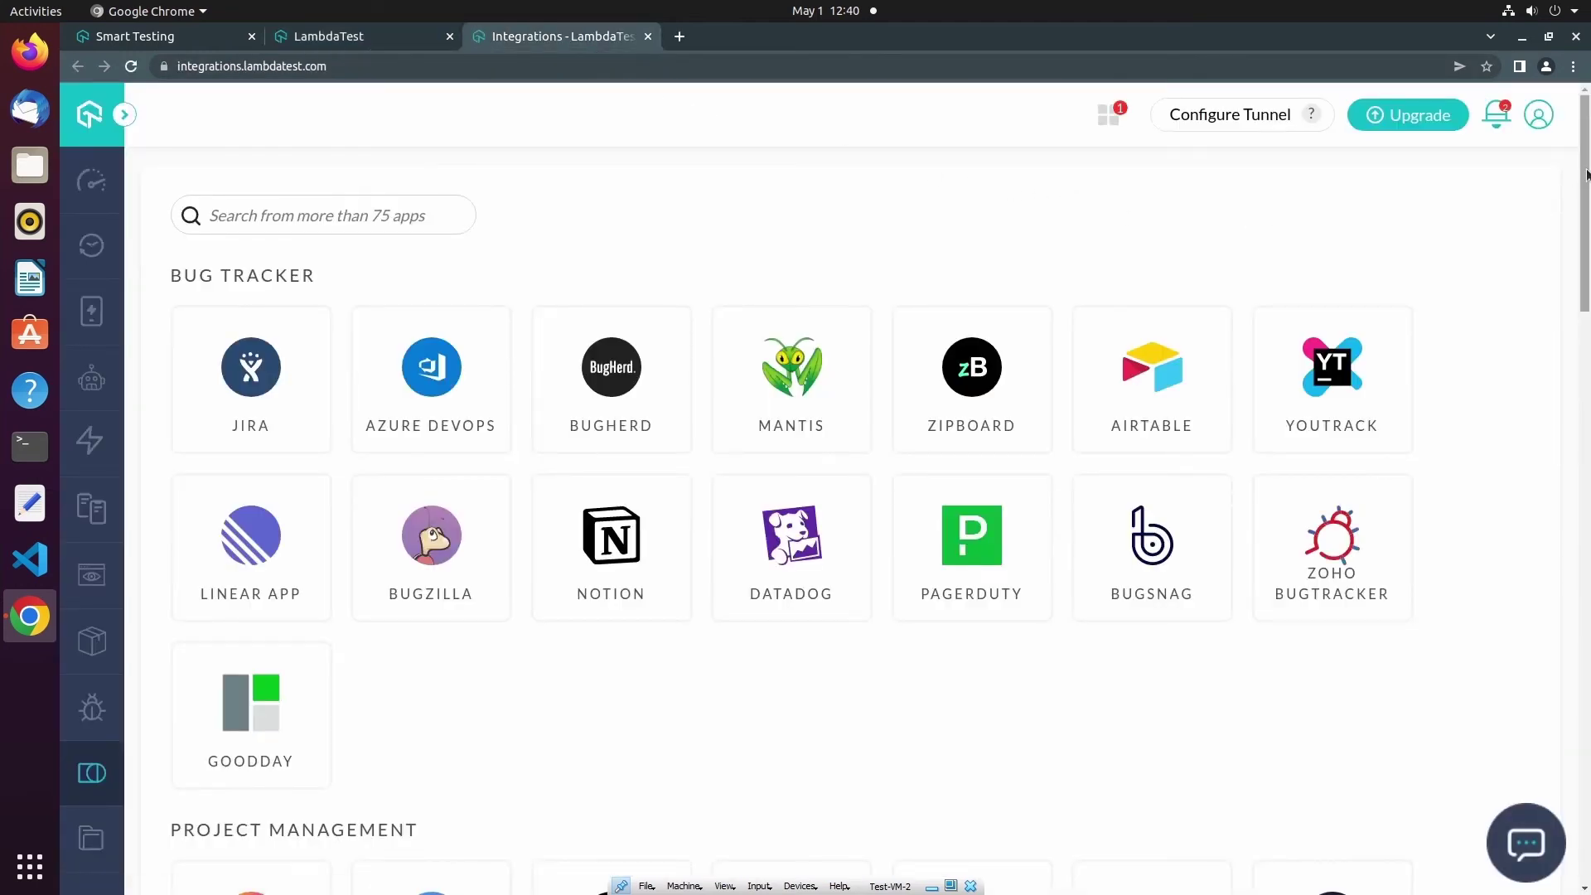
pyautogui.moveTo(1583, 189); pyautogui.dragTo(1586, 360)
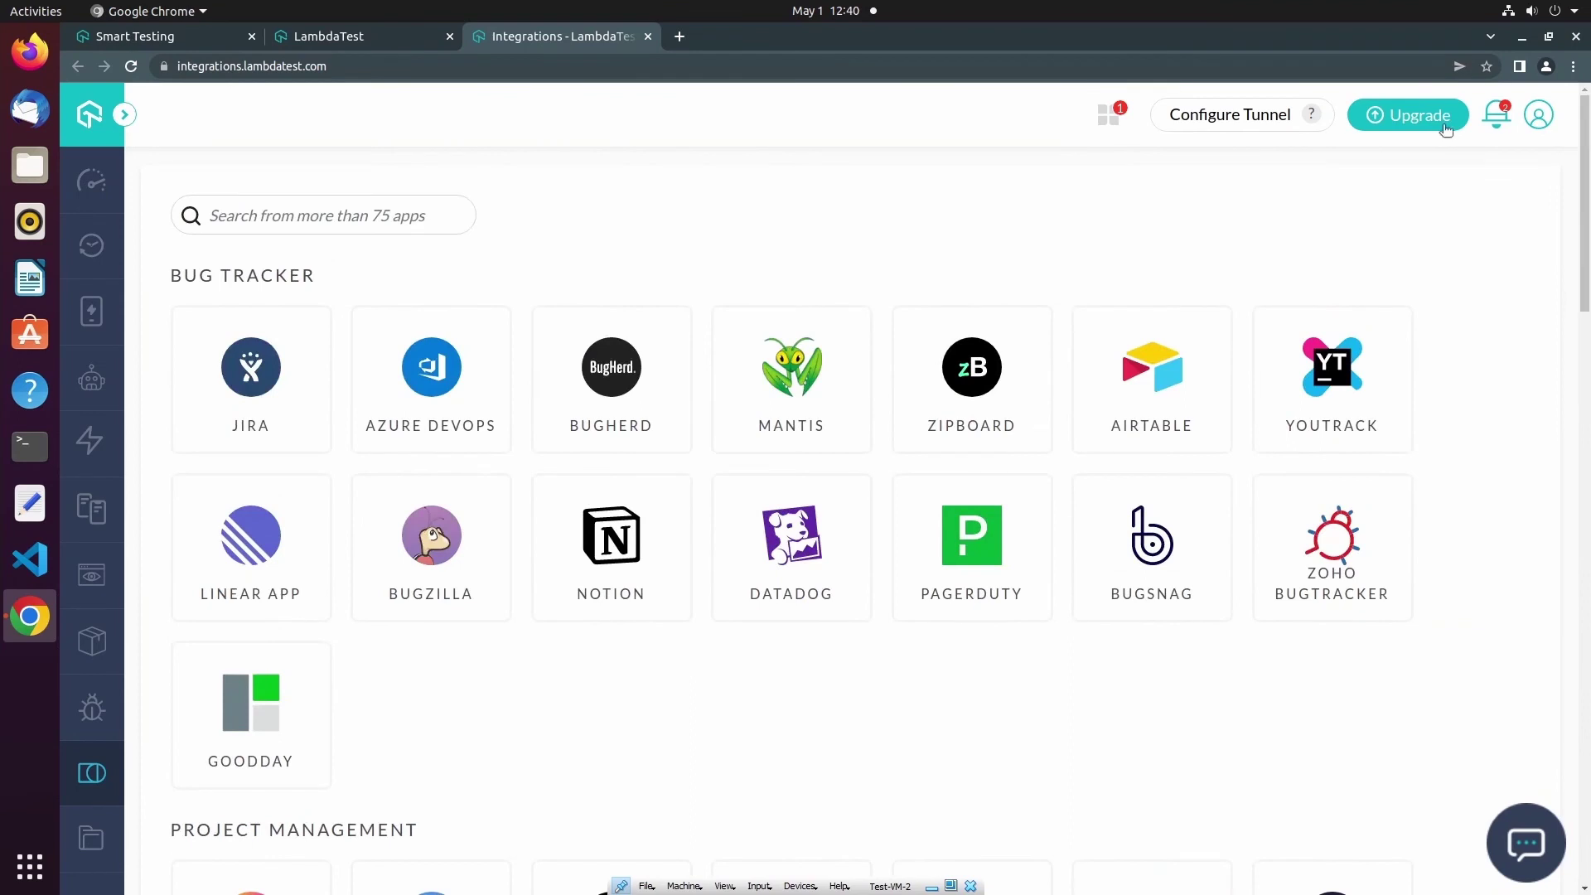
pyautogui.click(648, 36)
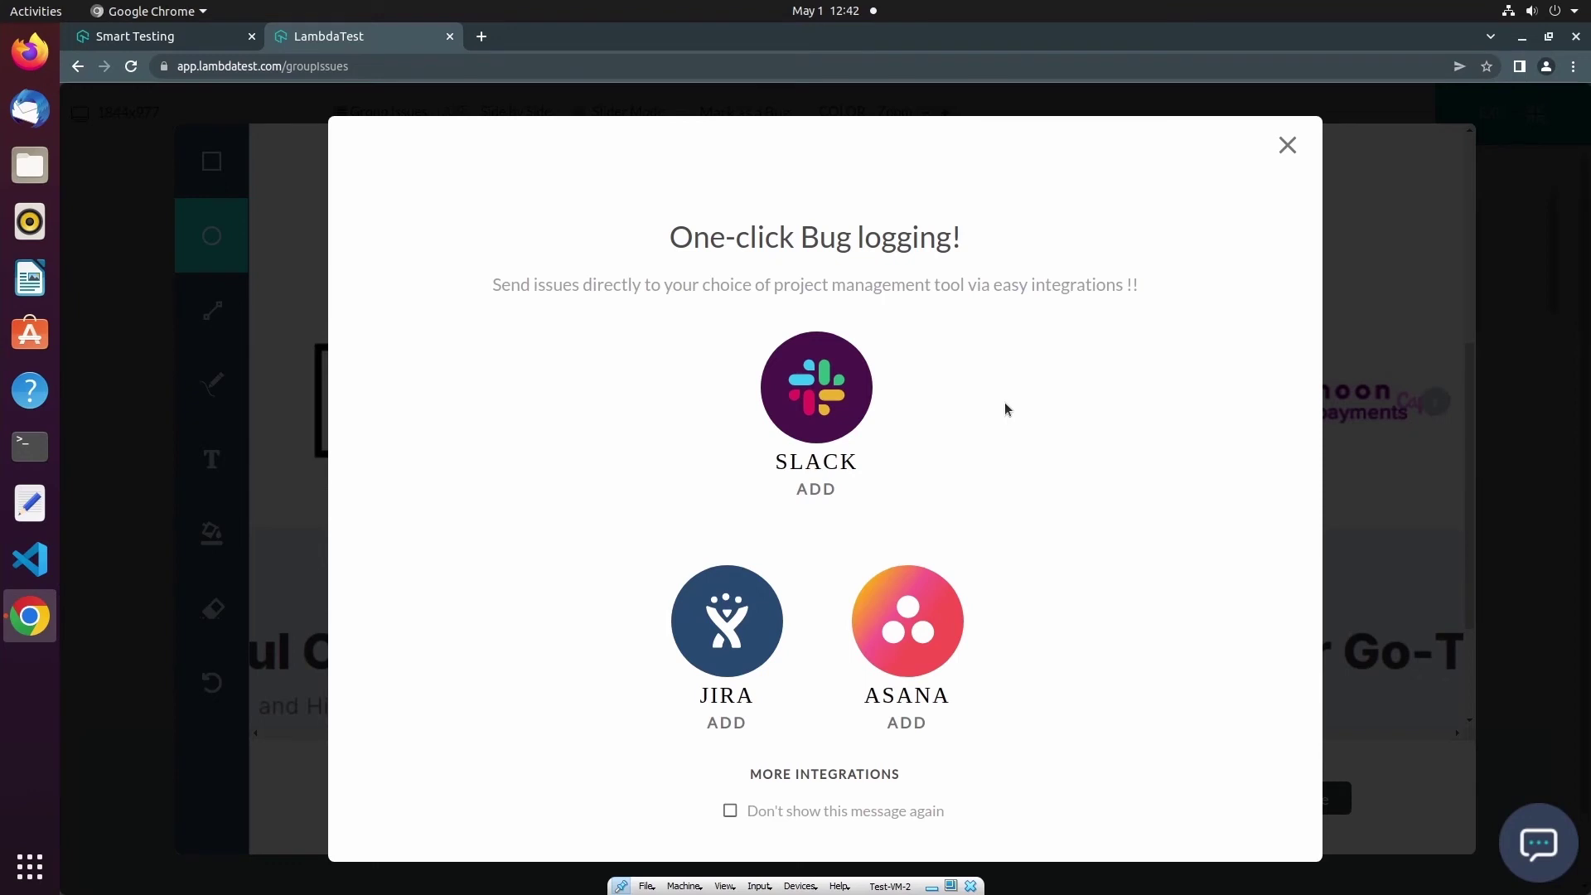
# Dismiss the integrations prompt and fill in the issue form with the assignee, issue type Bug and priority Medium
pyautogui.click(1287, 145)
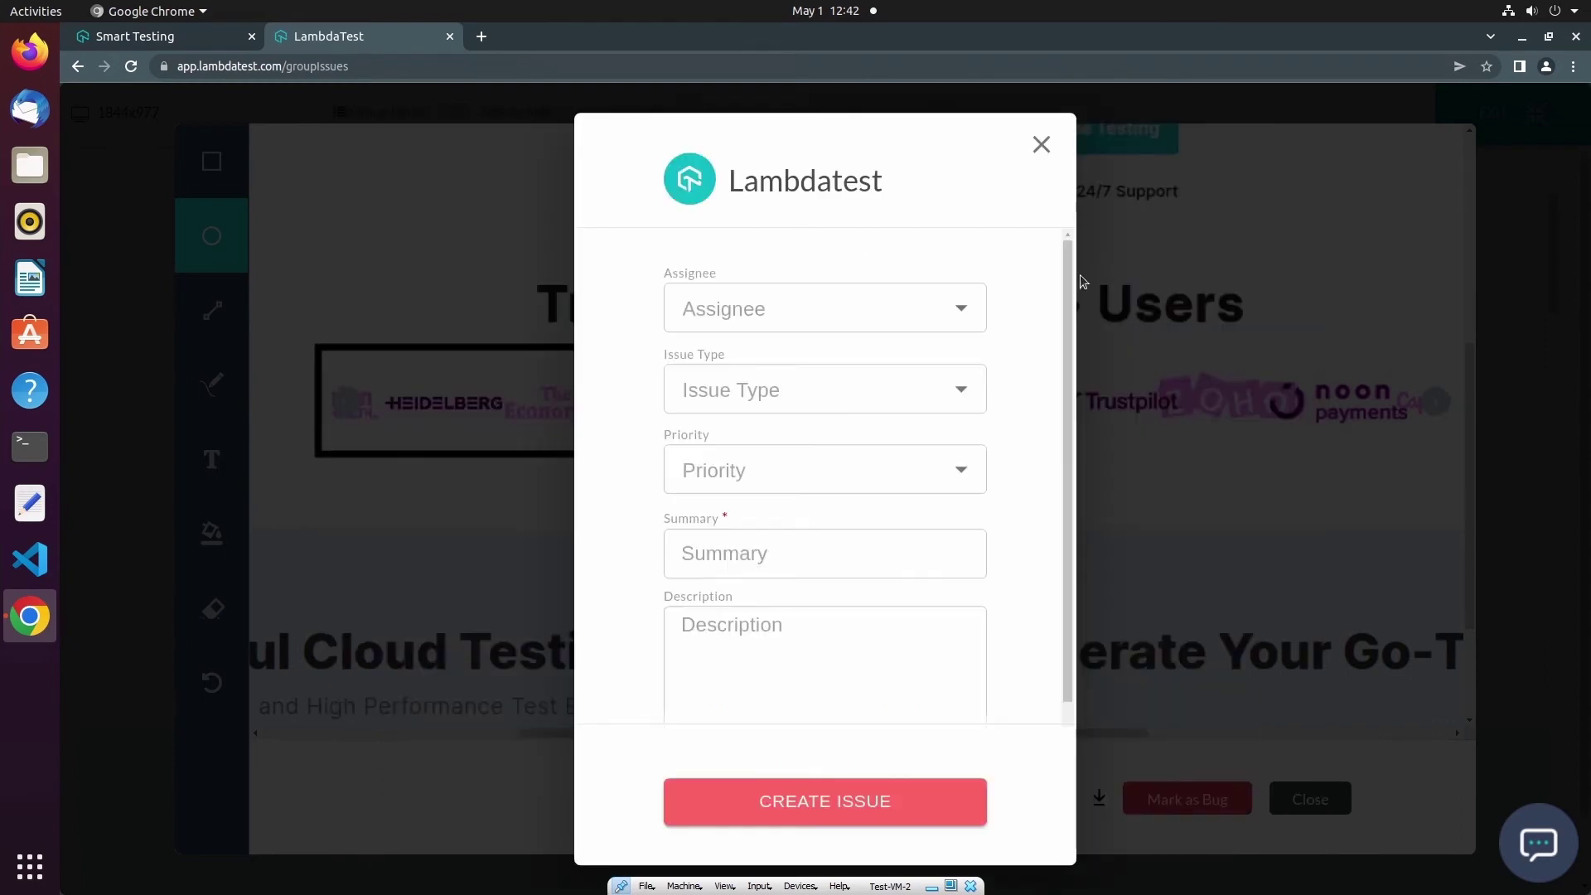
pyautogui.click(1016, 261)
pyautogui.click(961, 309)
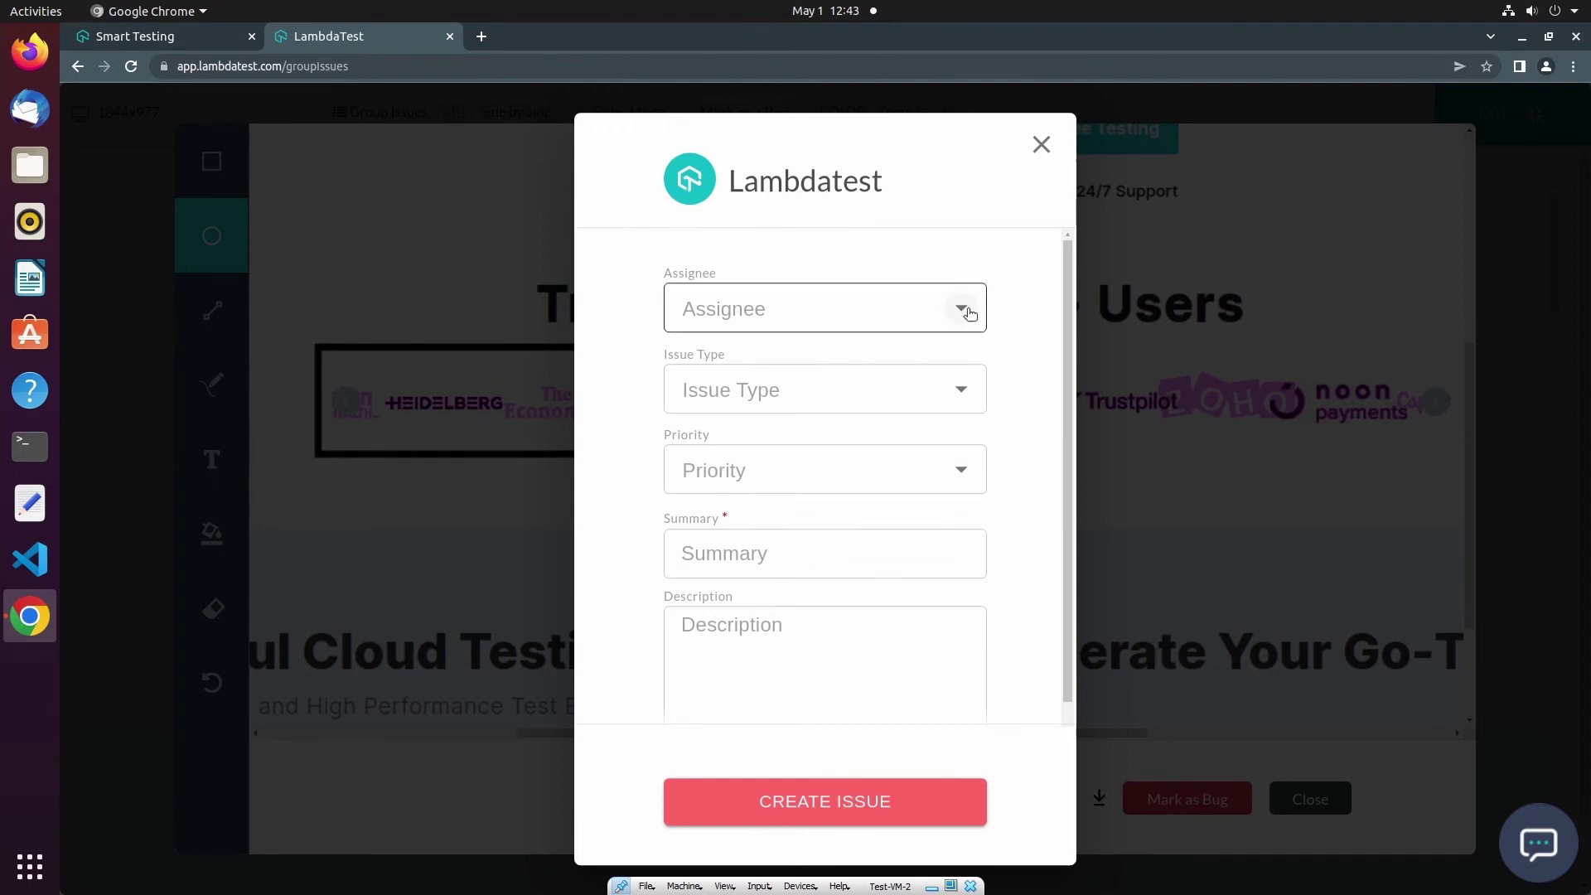
pyautogui.click(886, 365)
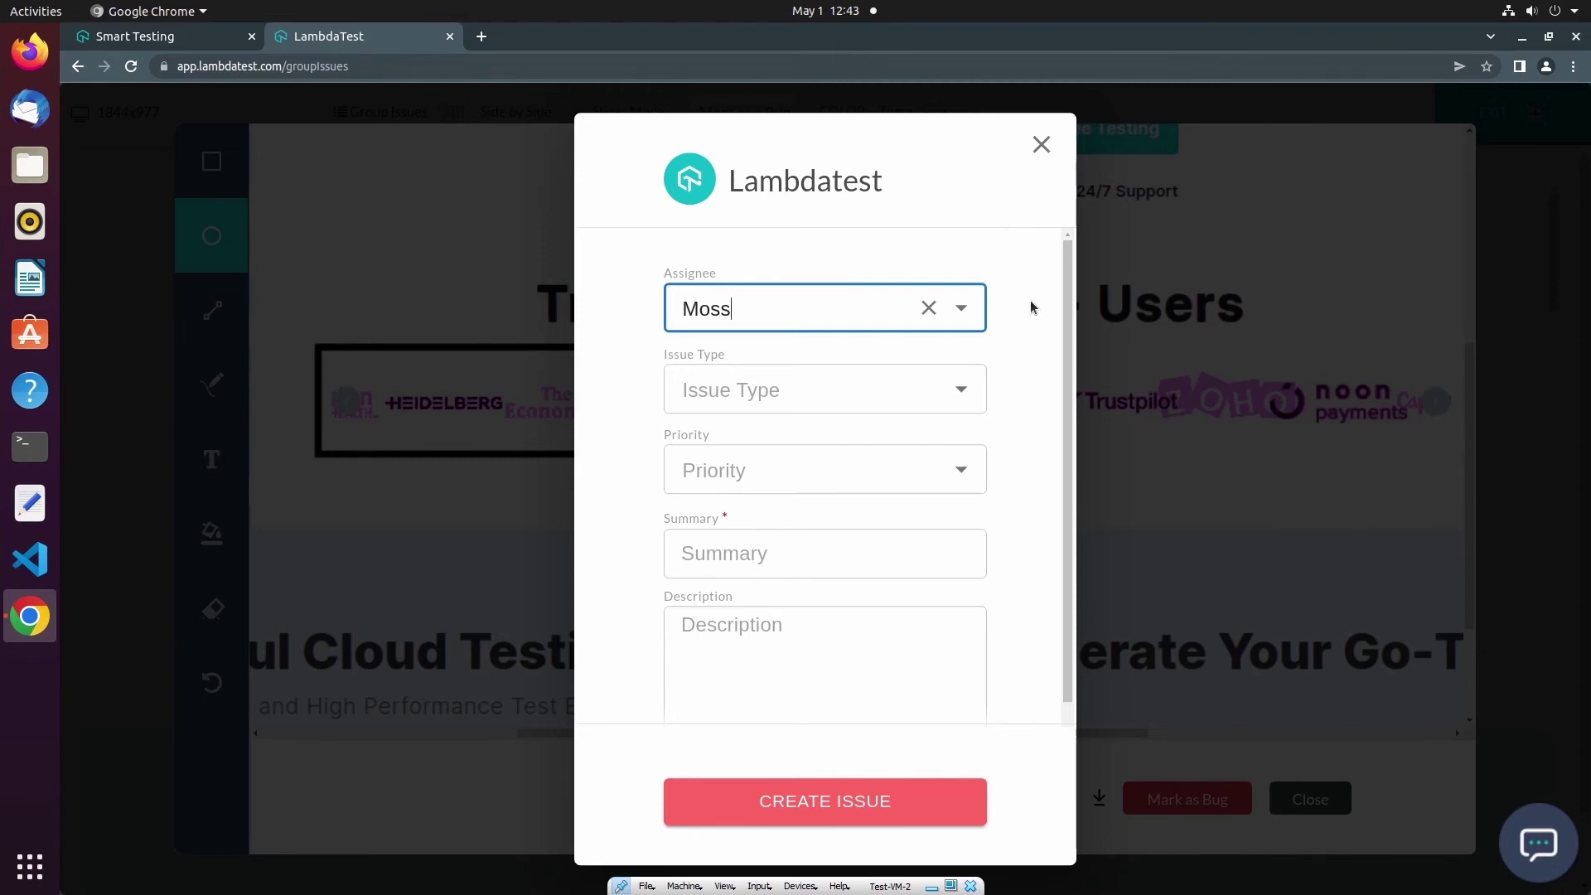
pyautogui.click(959, 390)
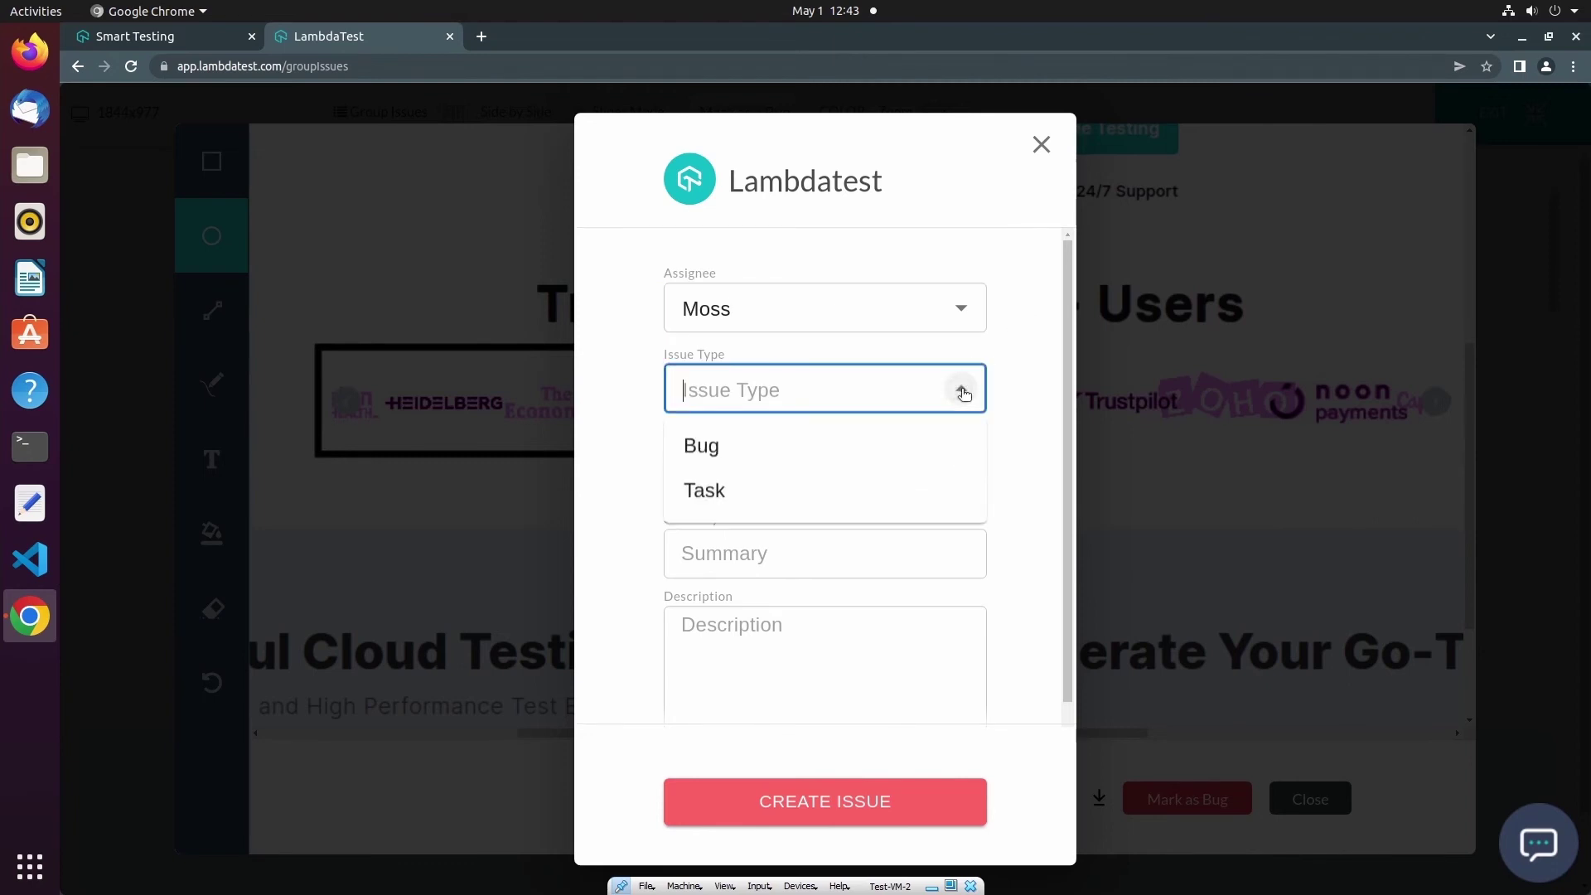
pyautogui.click(920, 455)
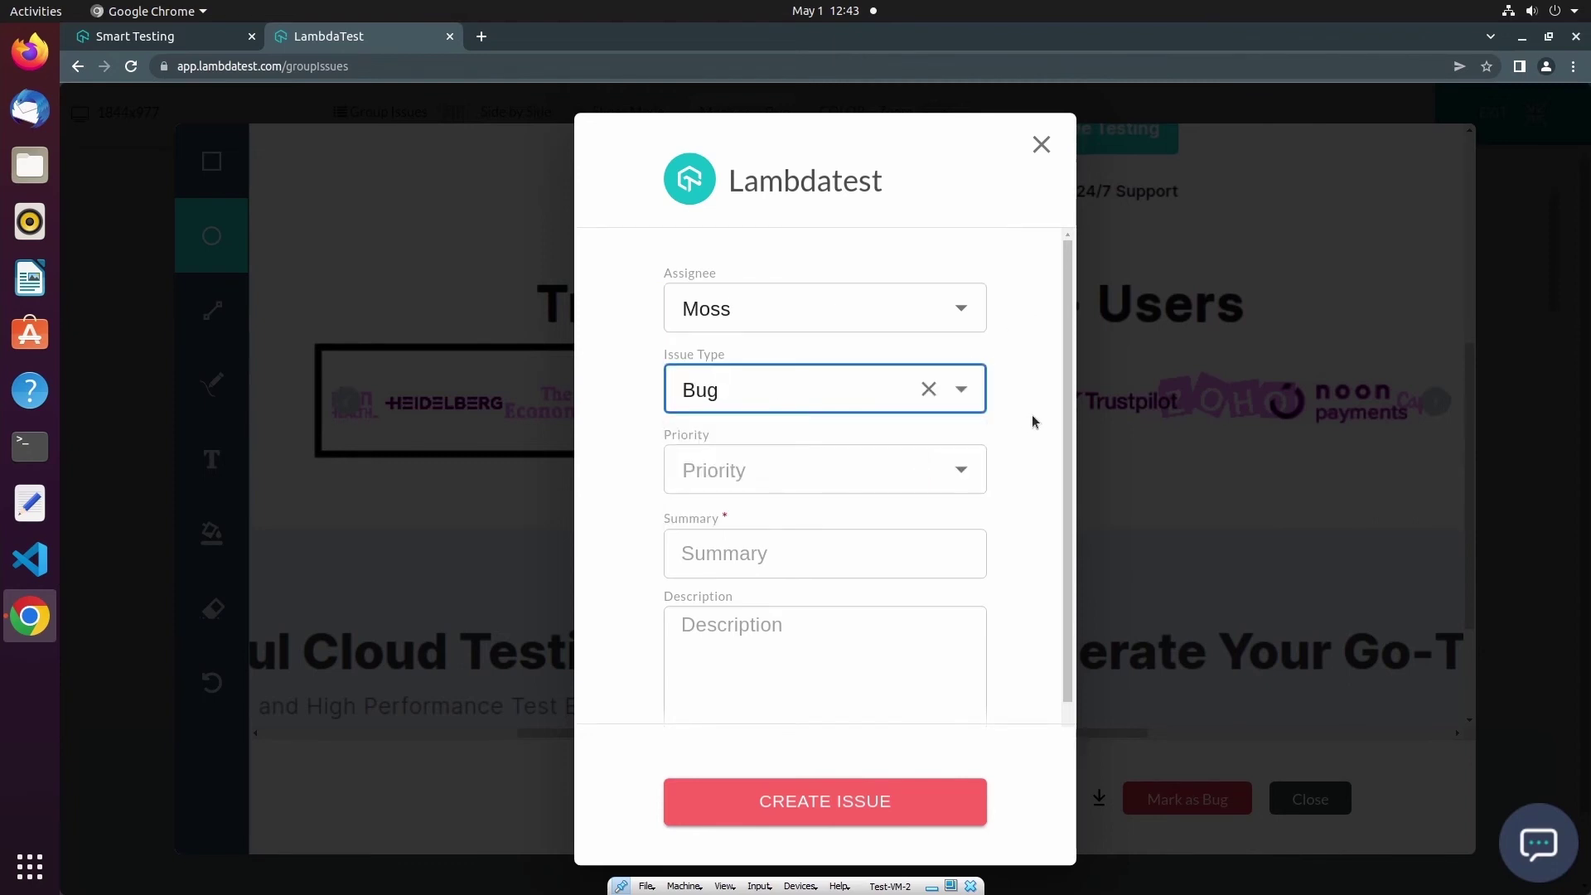
pyautogui.click(957, 471)
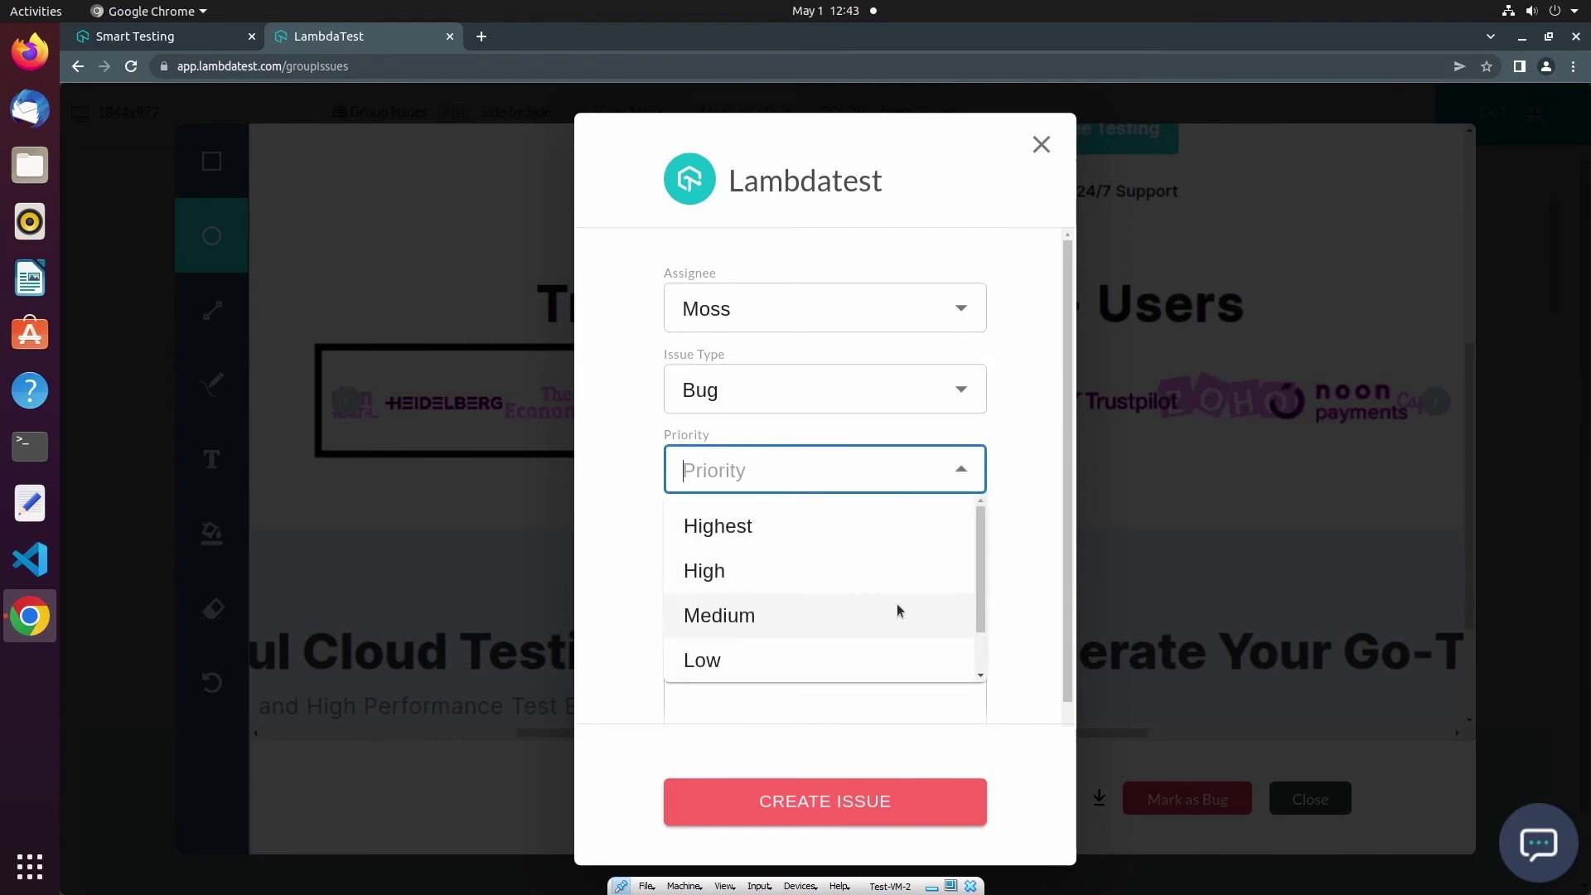
pyautogui.click(897, 613)
# Create the issue with the summary "Smart Testing Bug", leaving its description empty, and exit the comparison view
pyautogui.click(906, 552)
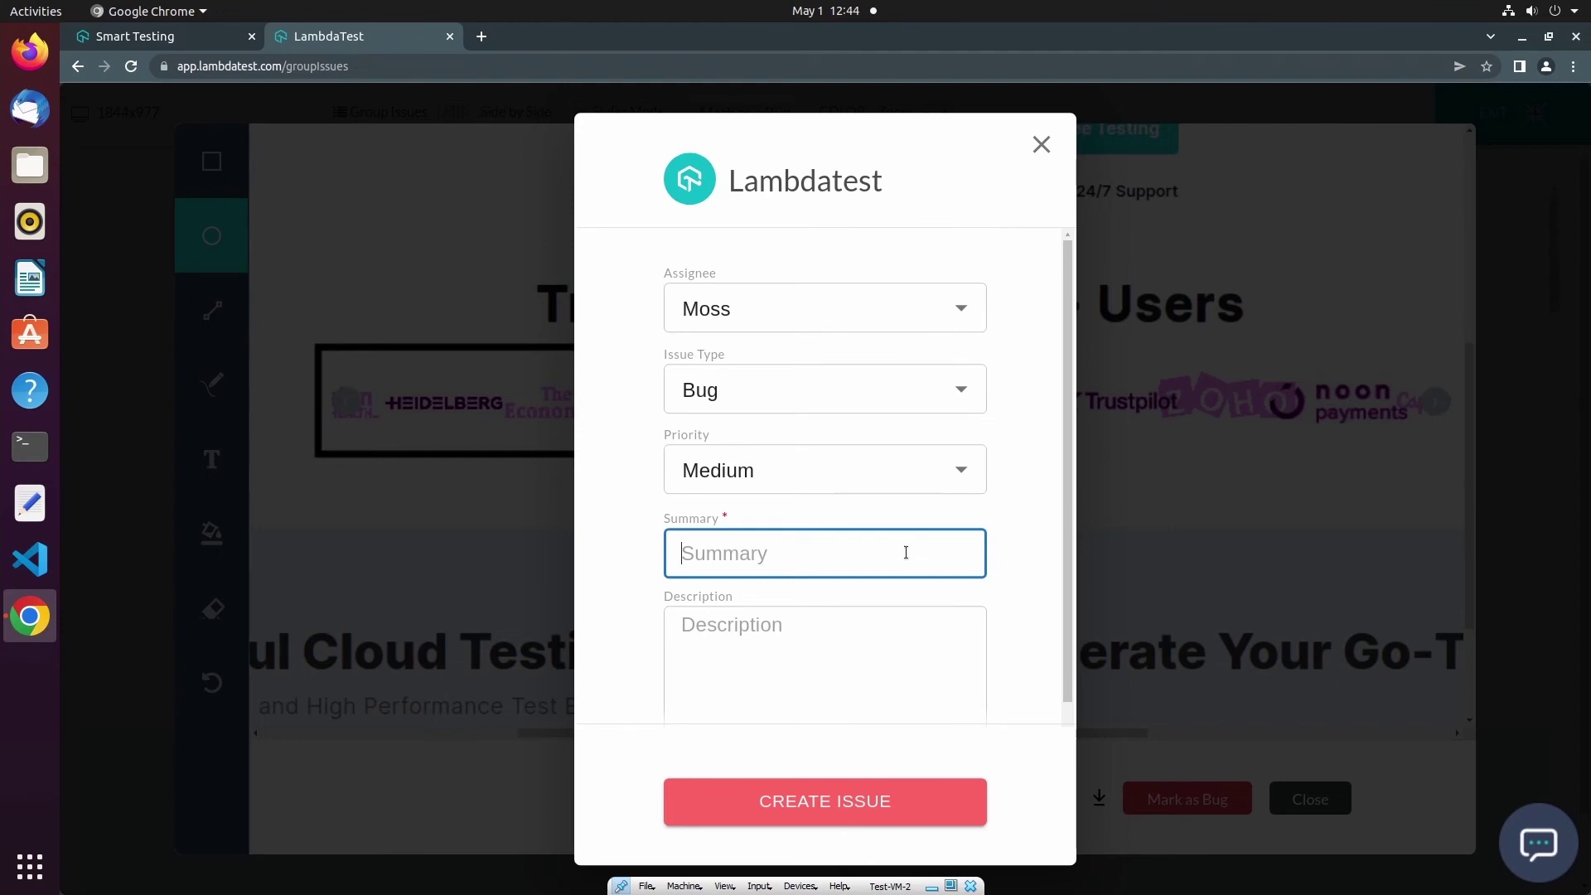
pyautogui.write('Smart Testing Bug')
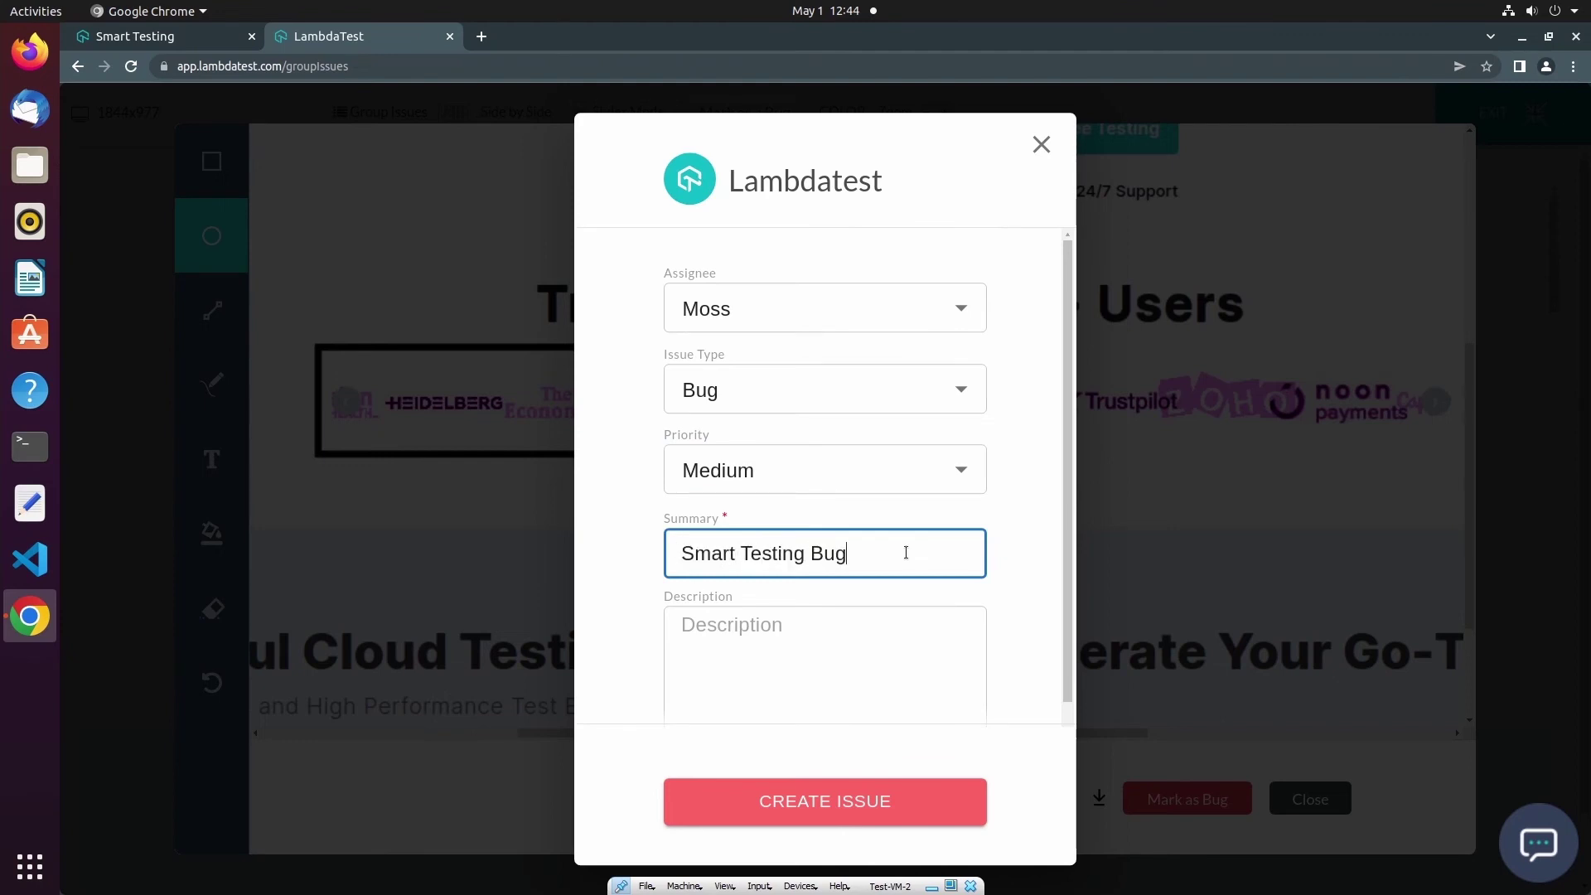
pyautogui.click(916, 628)
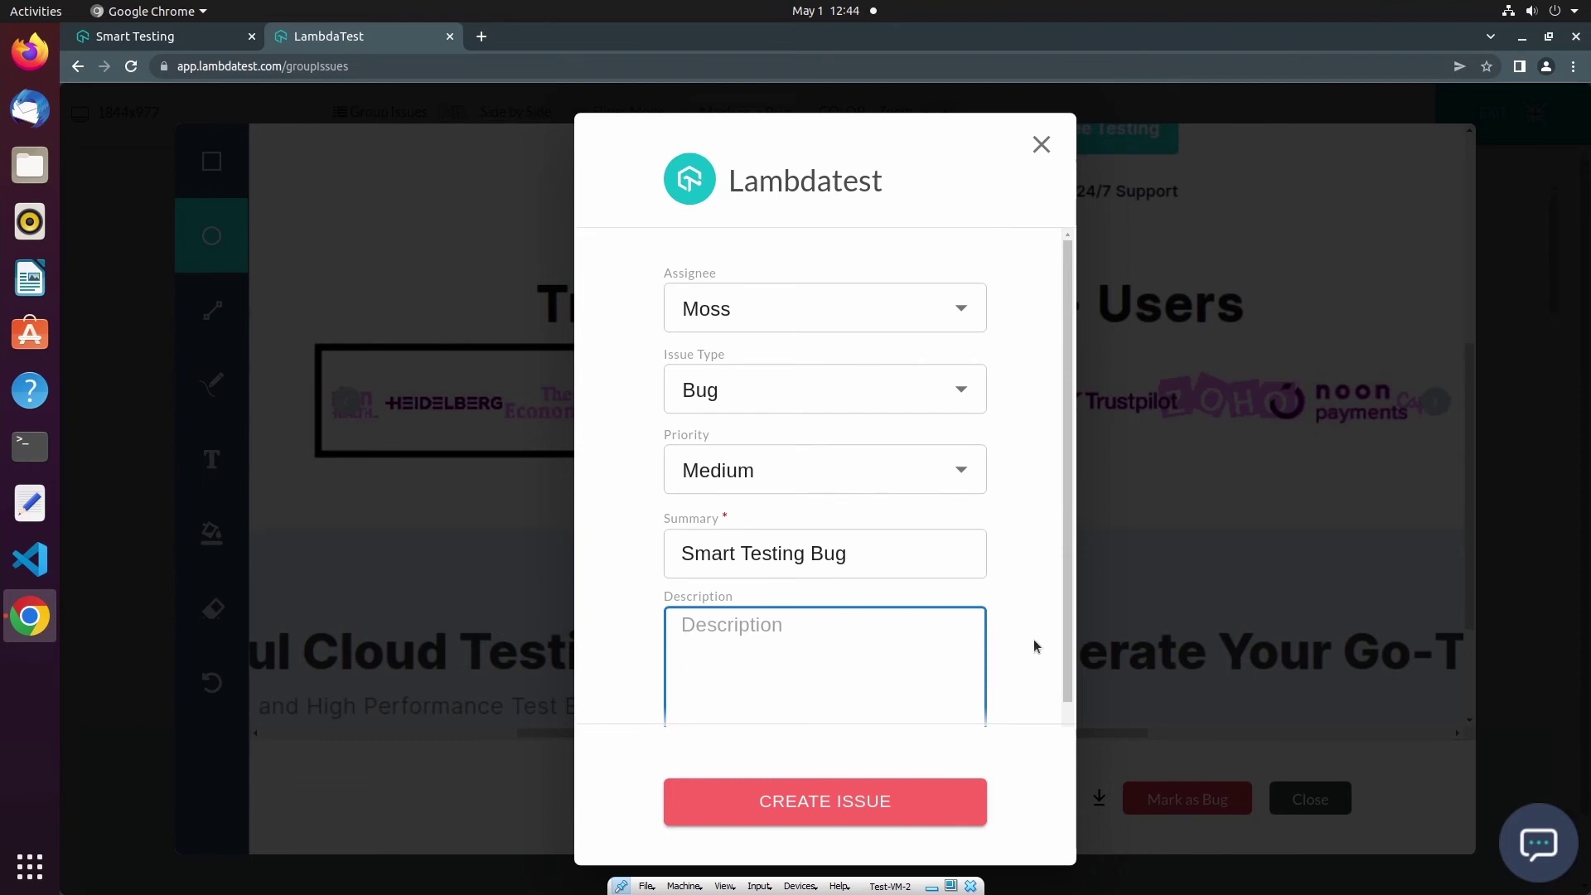
pyautogui.moveTo(1066, 648); pyautogui.dragTo(1060, 680)
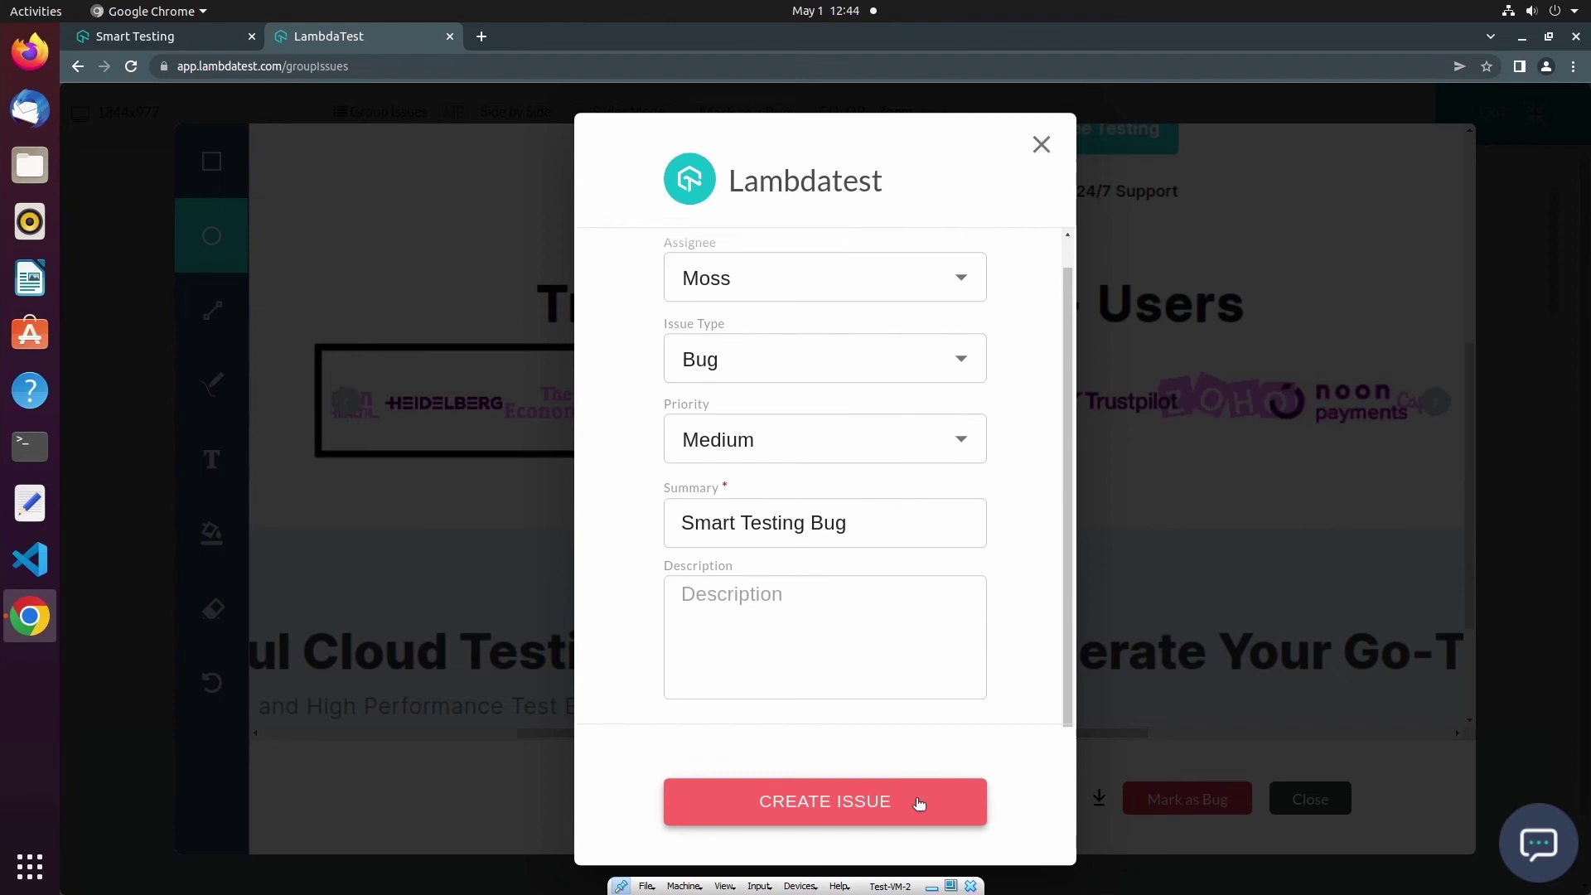
pyautogui.click(918, 802)
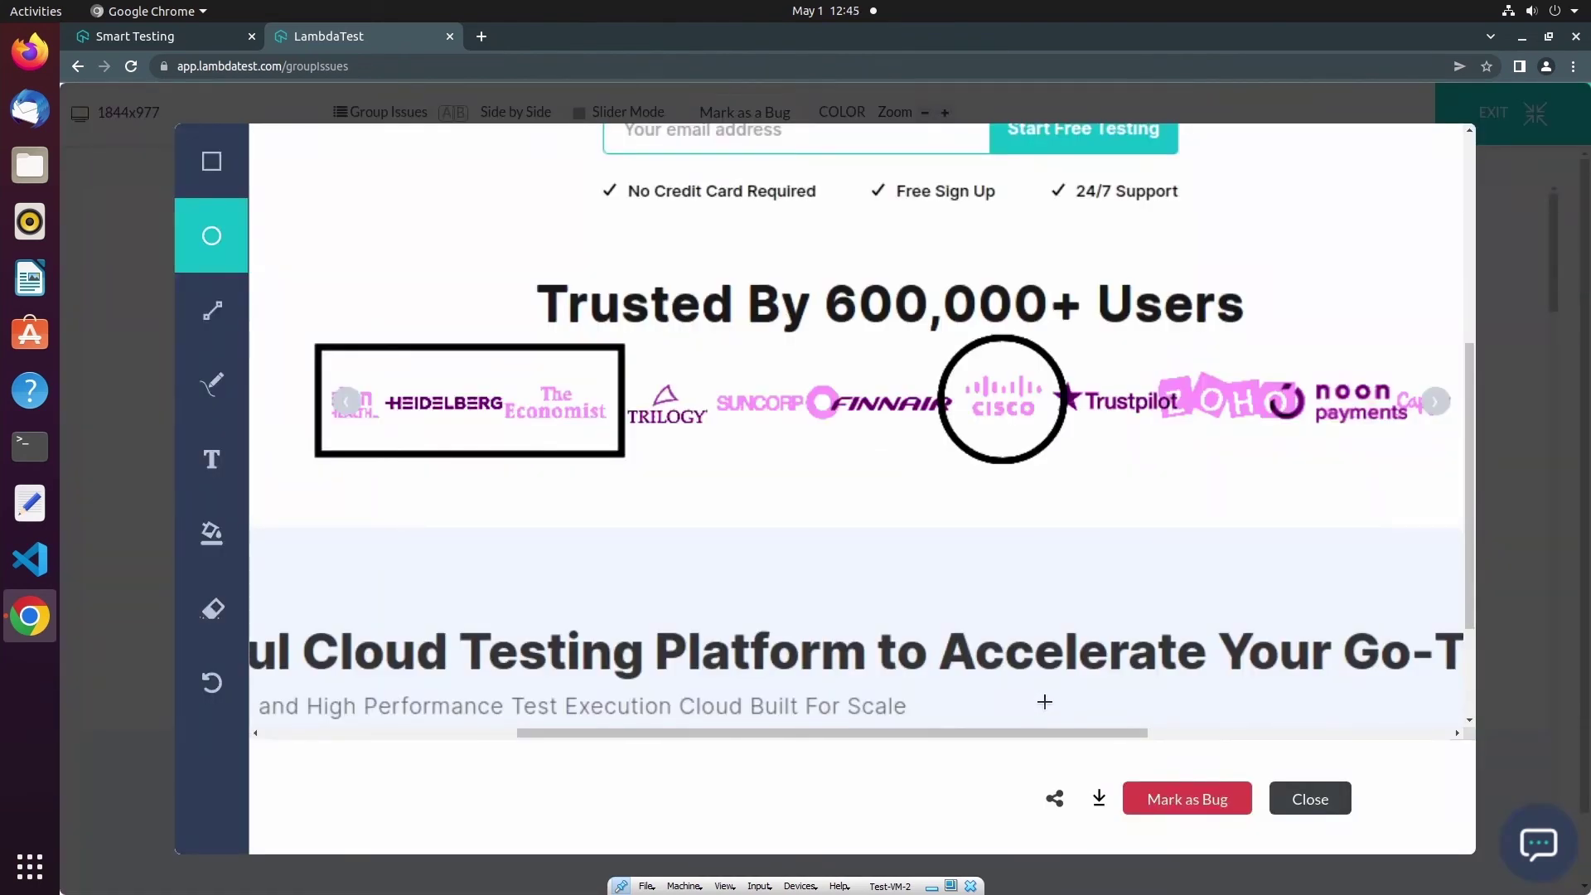
pyautogui.click(1310, 799)
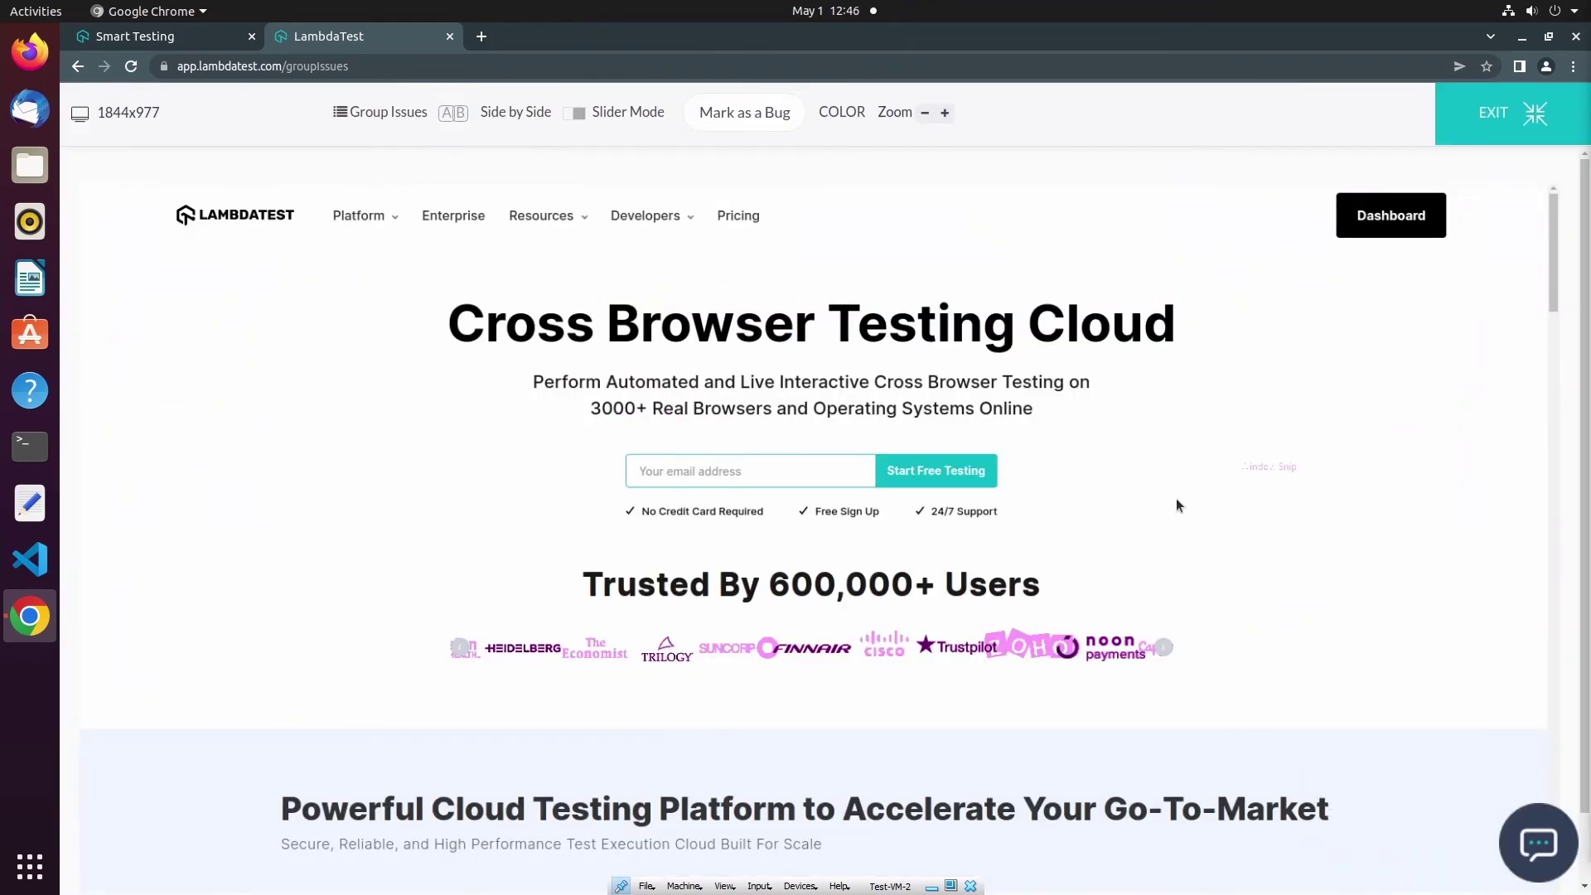
pyautogui.click(1538, 116)
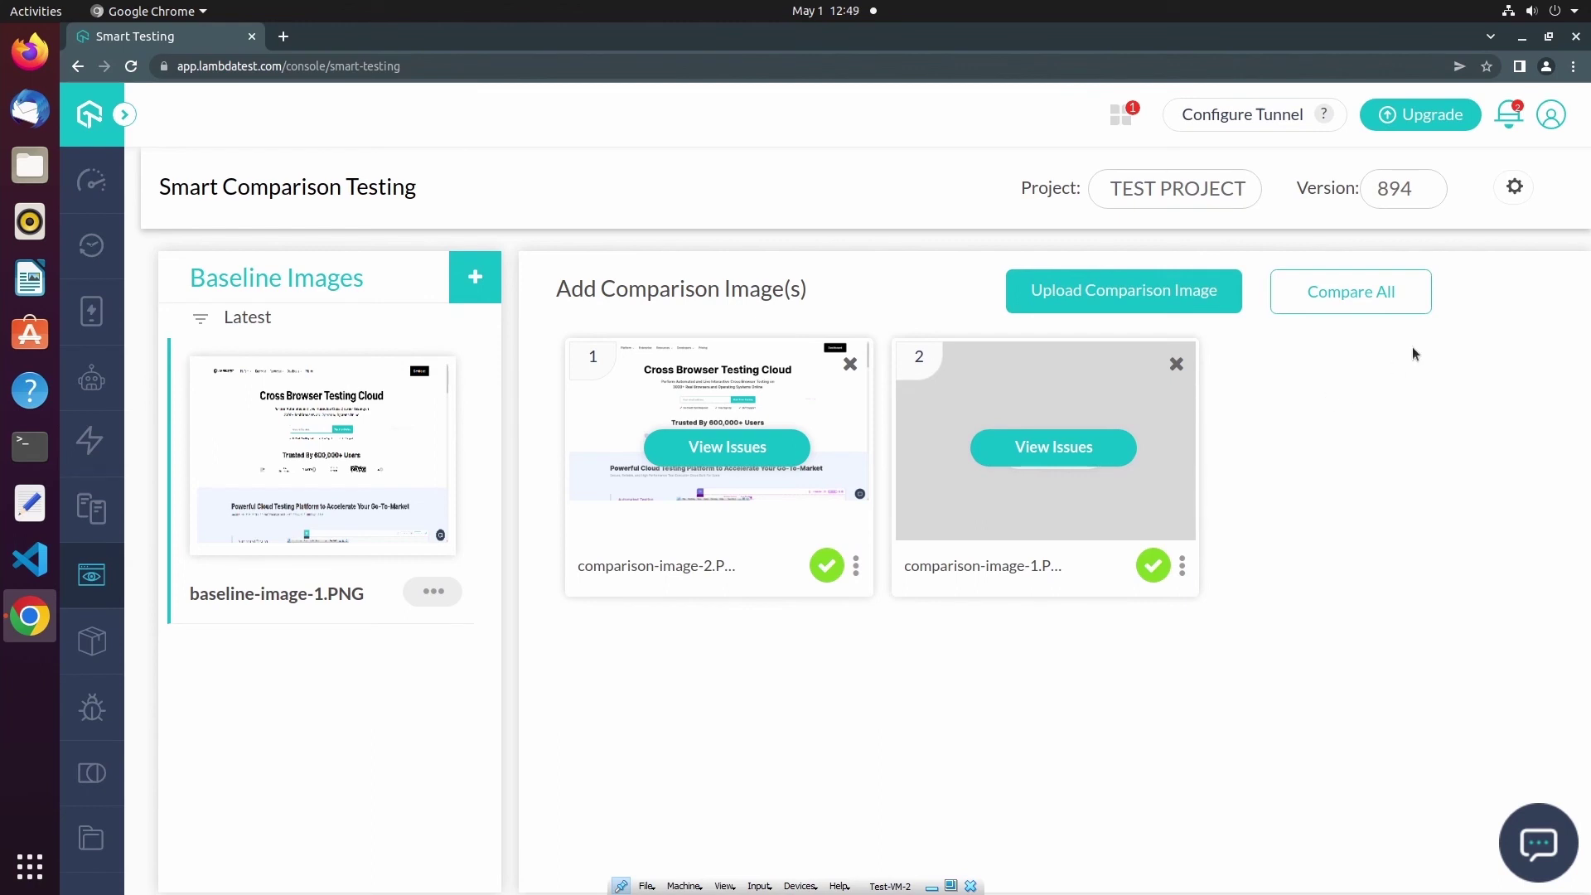
# Try higher Tolerance values, check what the setting means, and save it at 0 %
pyautogui.click(1516, 188)
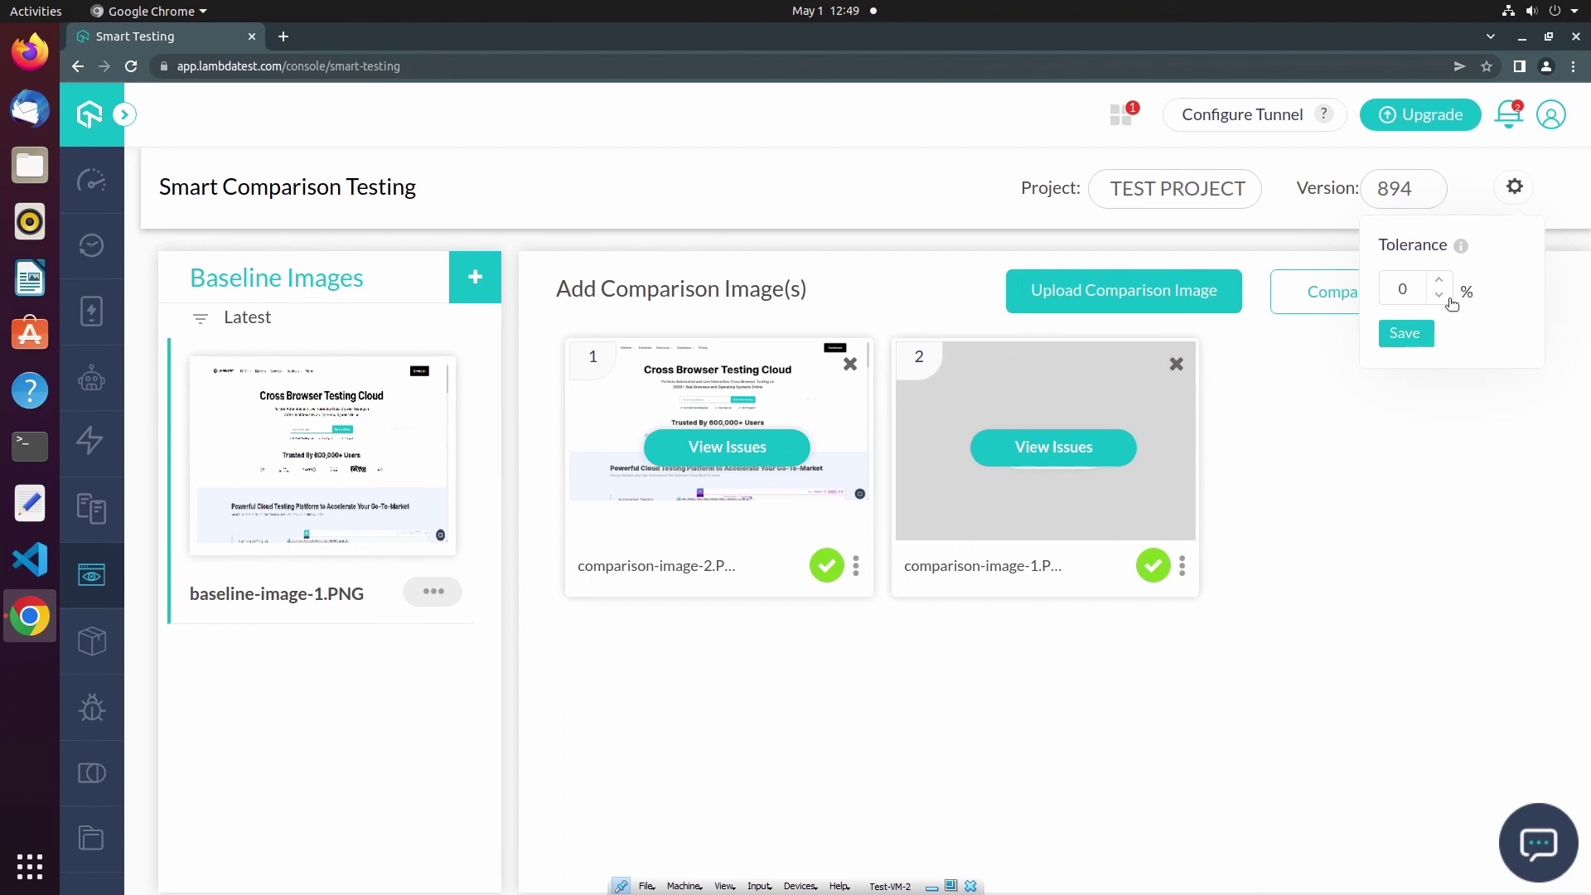
pyautogui.click(1440, 281)
pyautogui.click(1440, 281)
pyautogui.click(1441, 282)
pyautogui.click(1439, 297)
pyautogui.click(1439, 296)
pyautogui.click(1438, 296)
pyautogui.click(1439, 297)
pyautogui.moveTo(1464, 251)
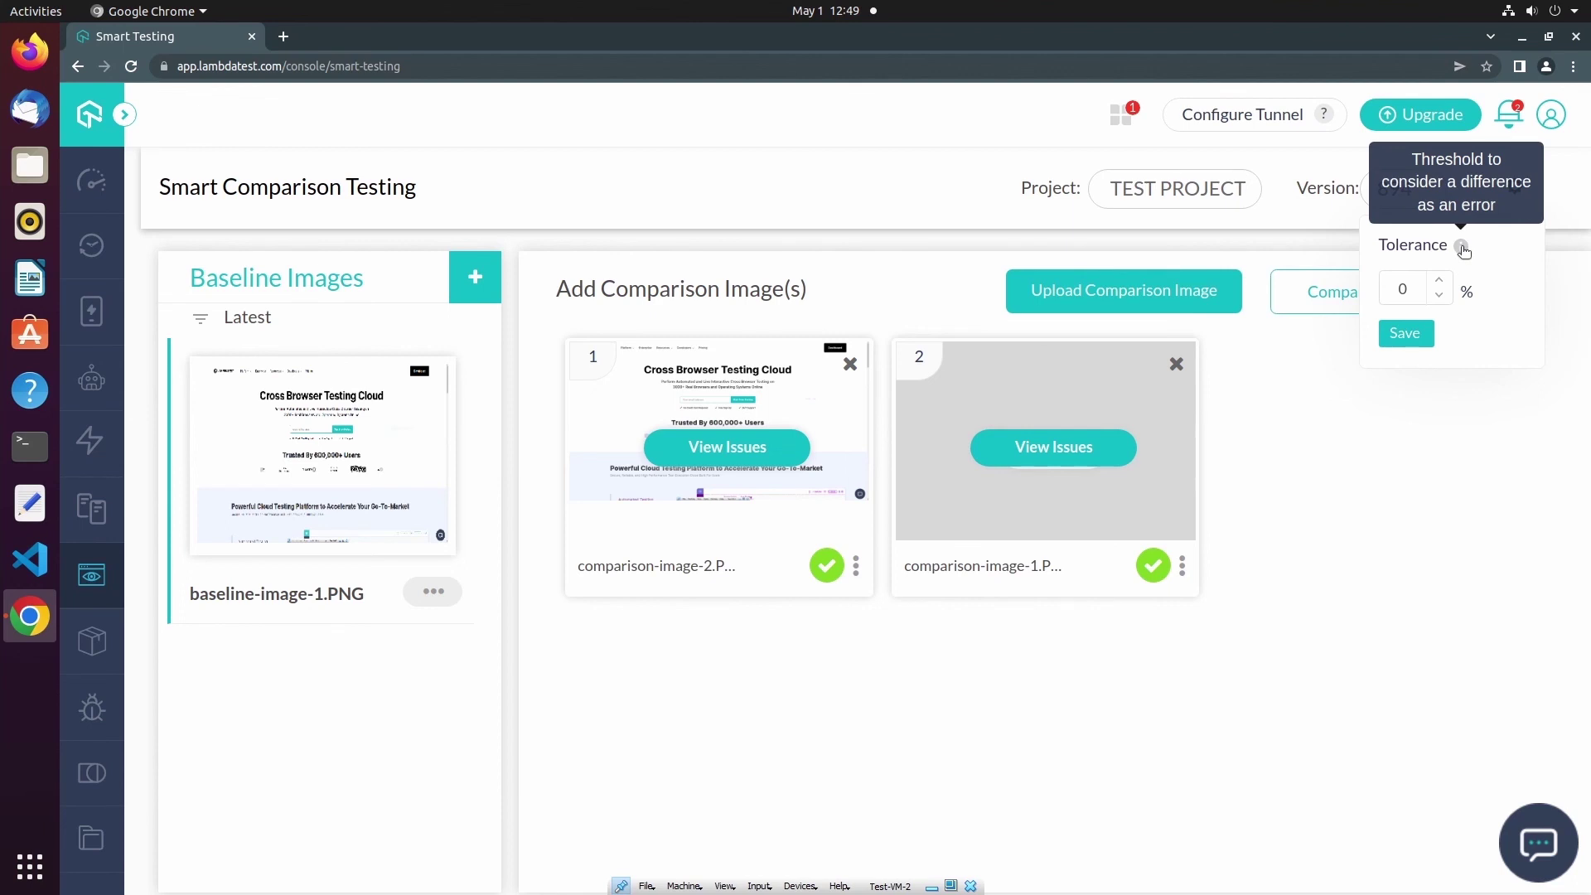
pyautogui.click(1408, 335)
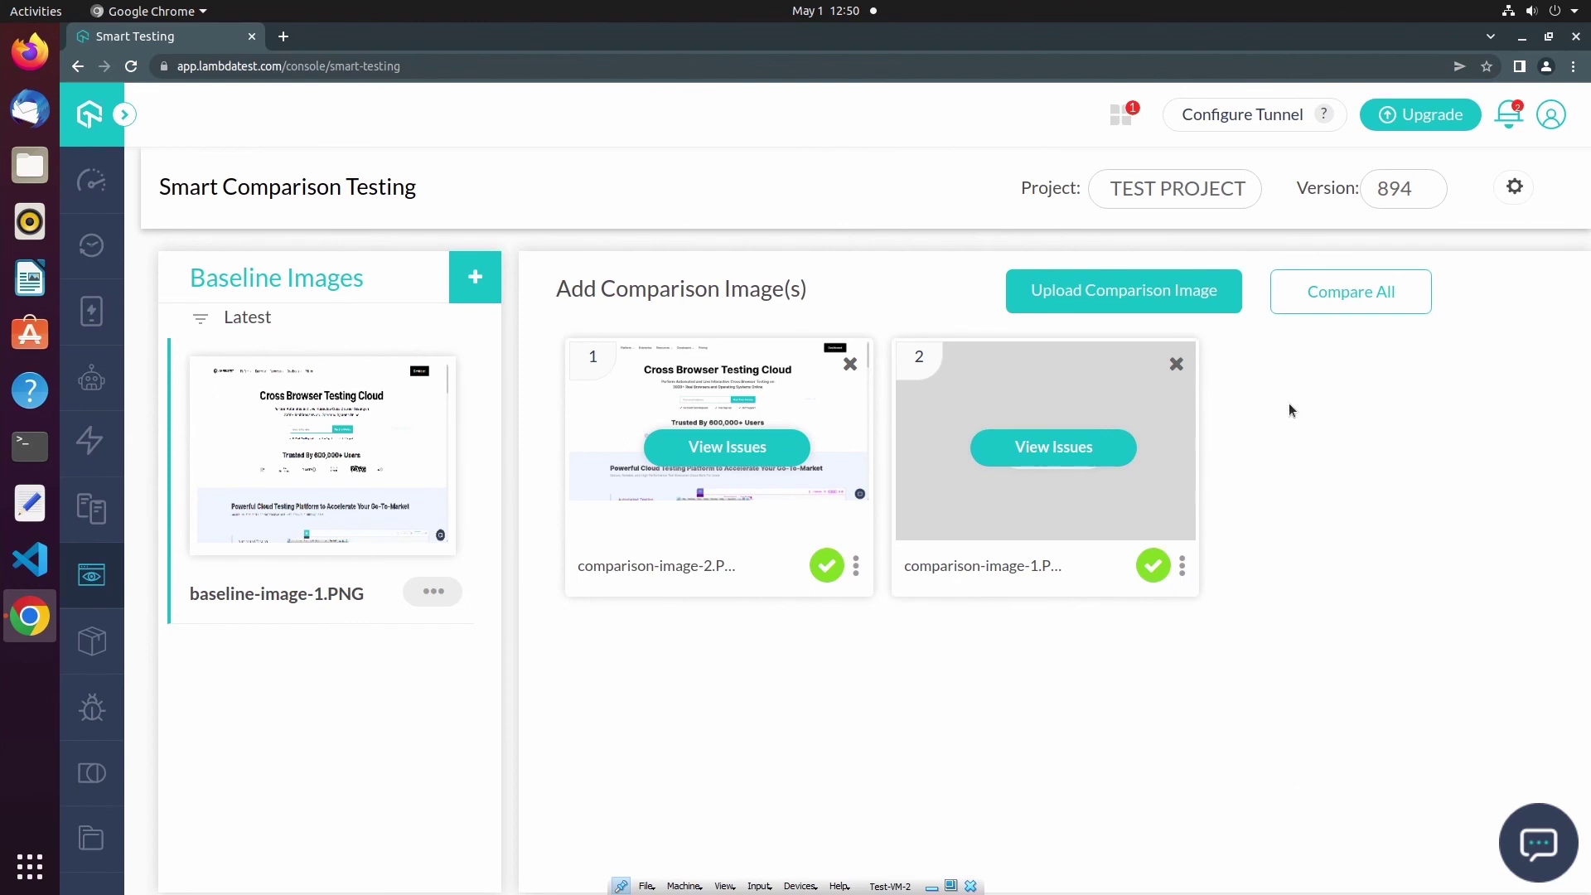
# Remove comparison-image-1.PNG from the comparison images and upload Windows-10-Chrome-99.png from the home folder as a new baseline image
pyautogui.click(1176, 365)
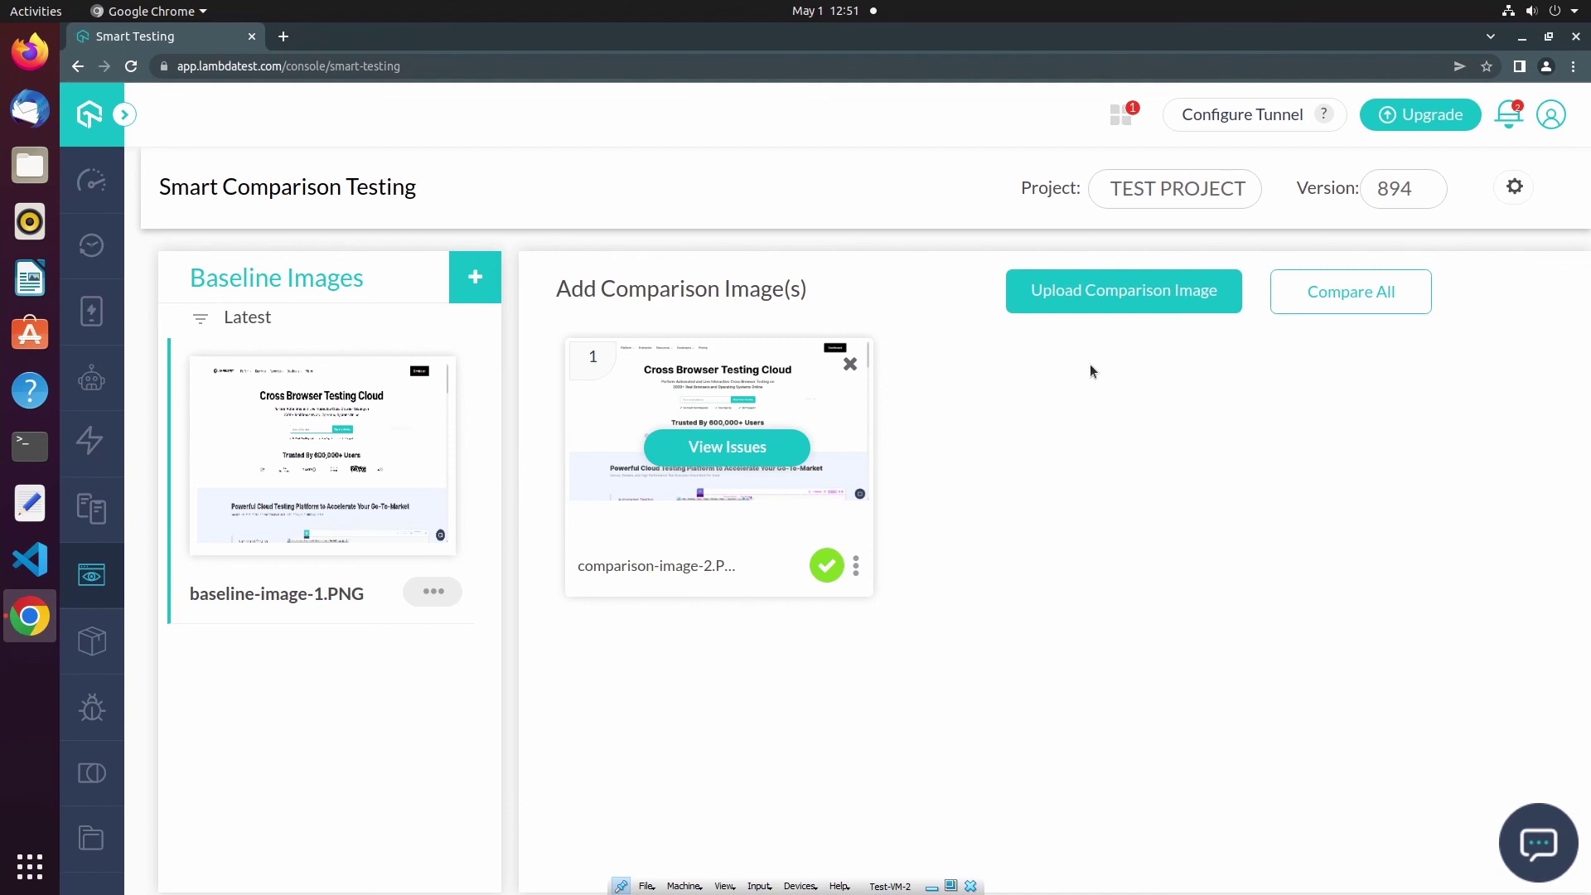
pyautogui.click(479, 279)
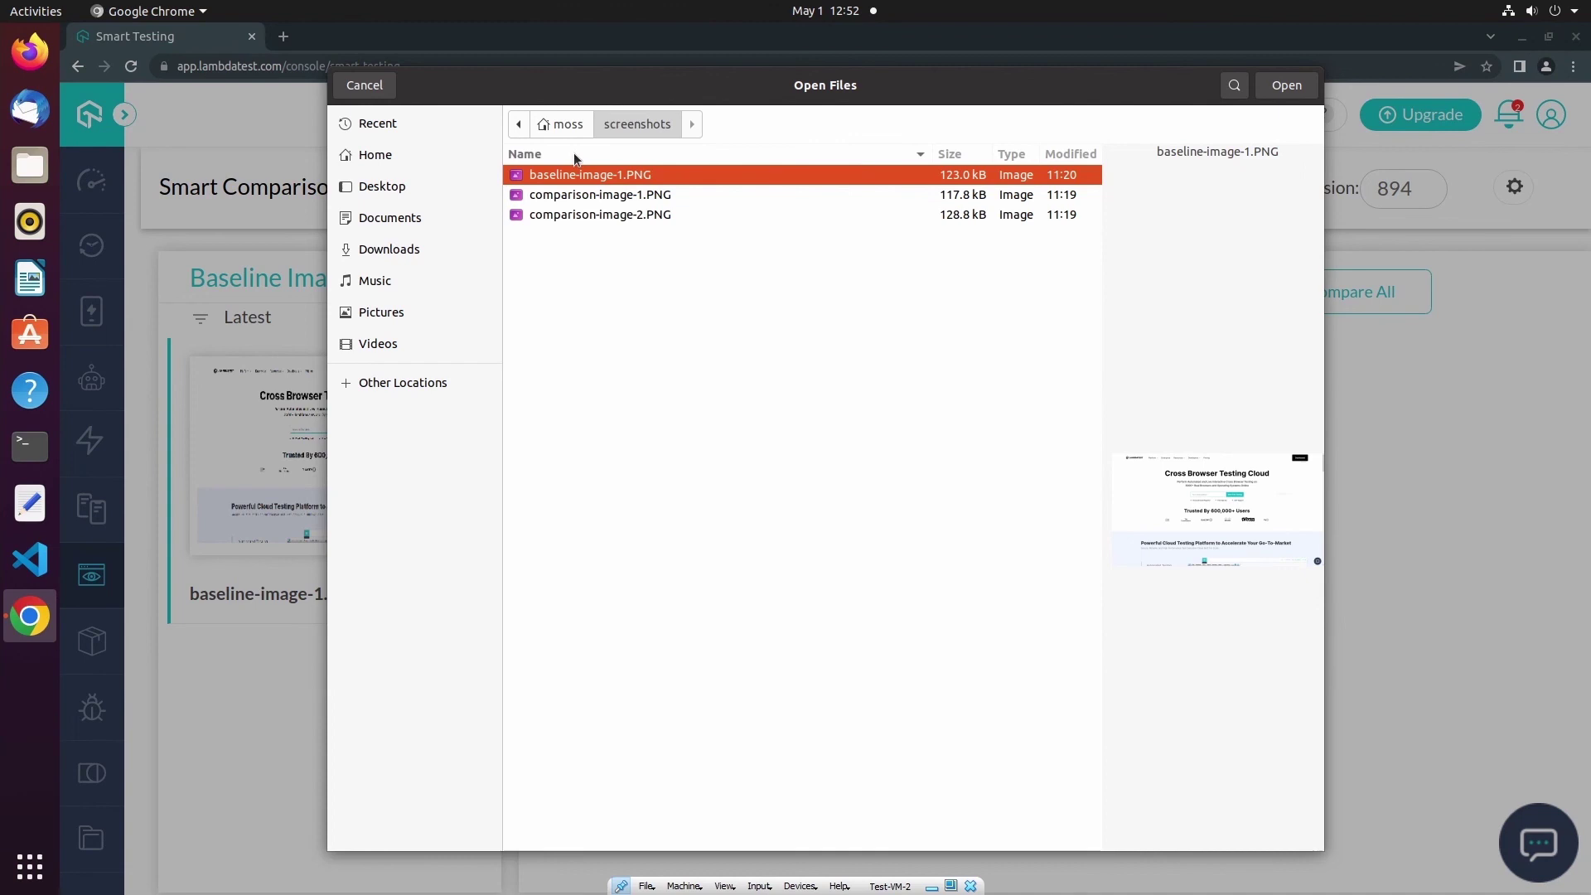
pyautogui.click(566, 132)
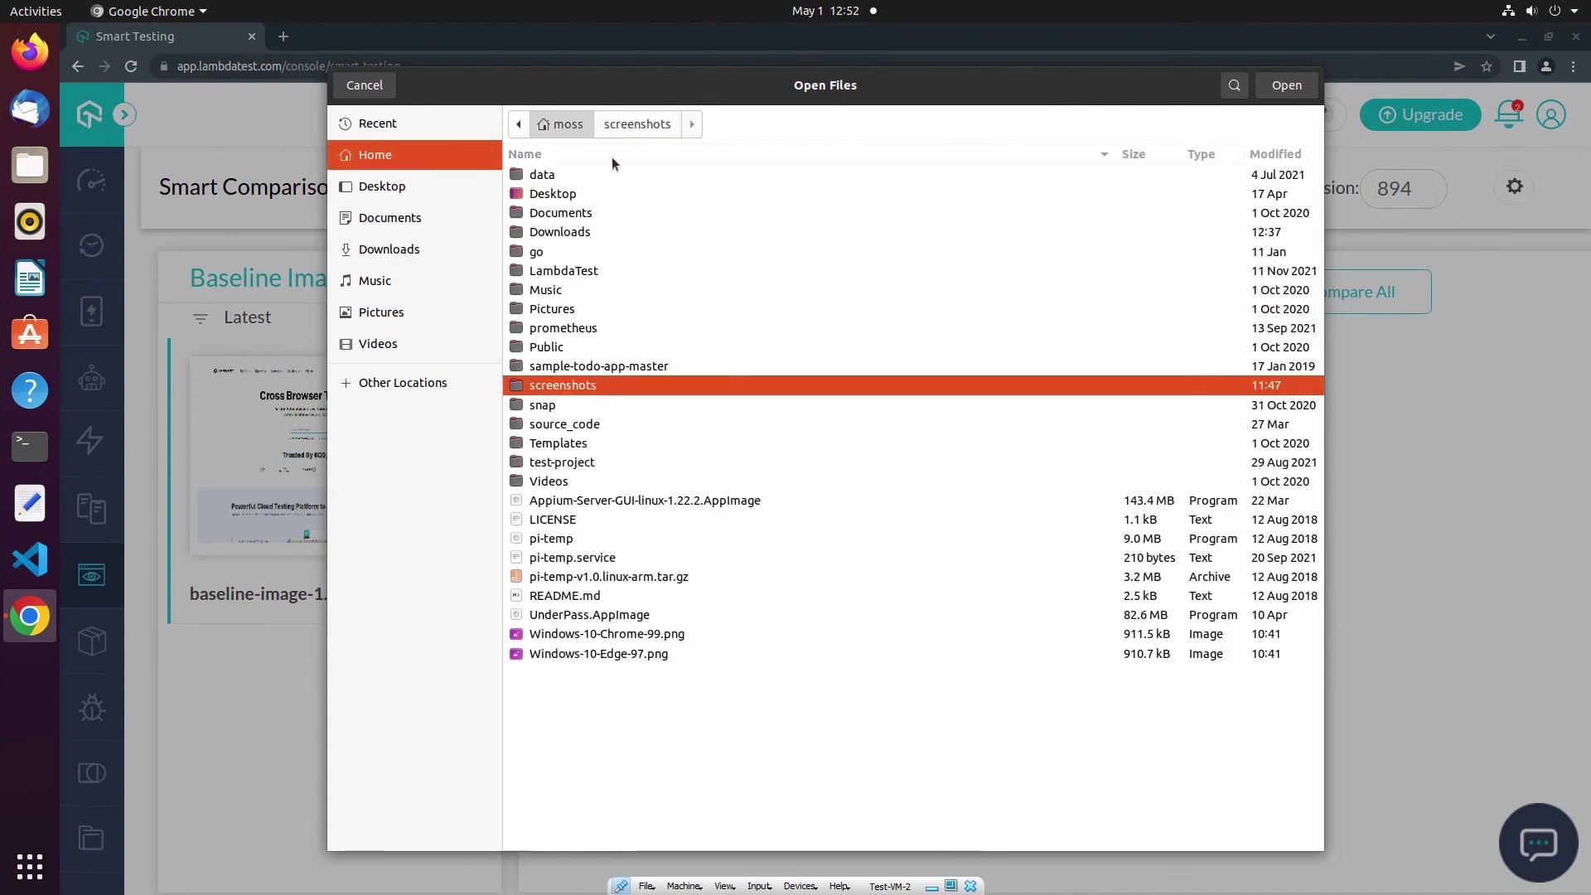
pyautogui.click(711, 633)
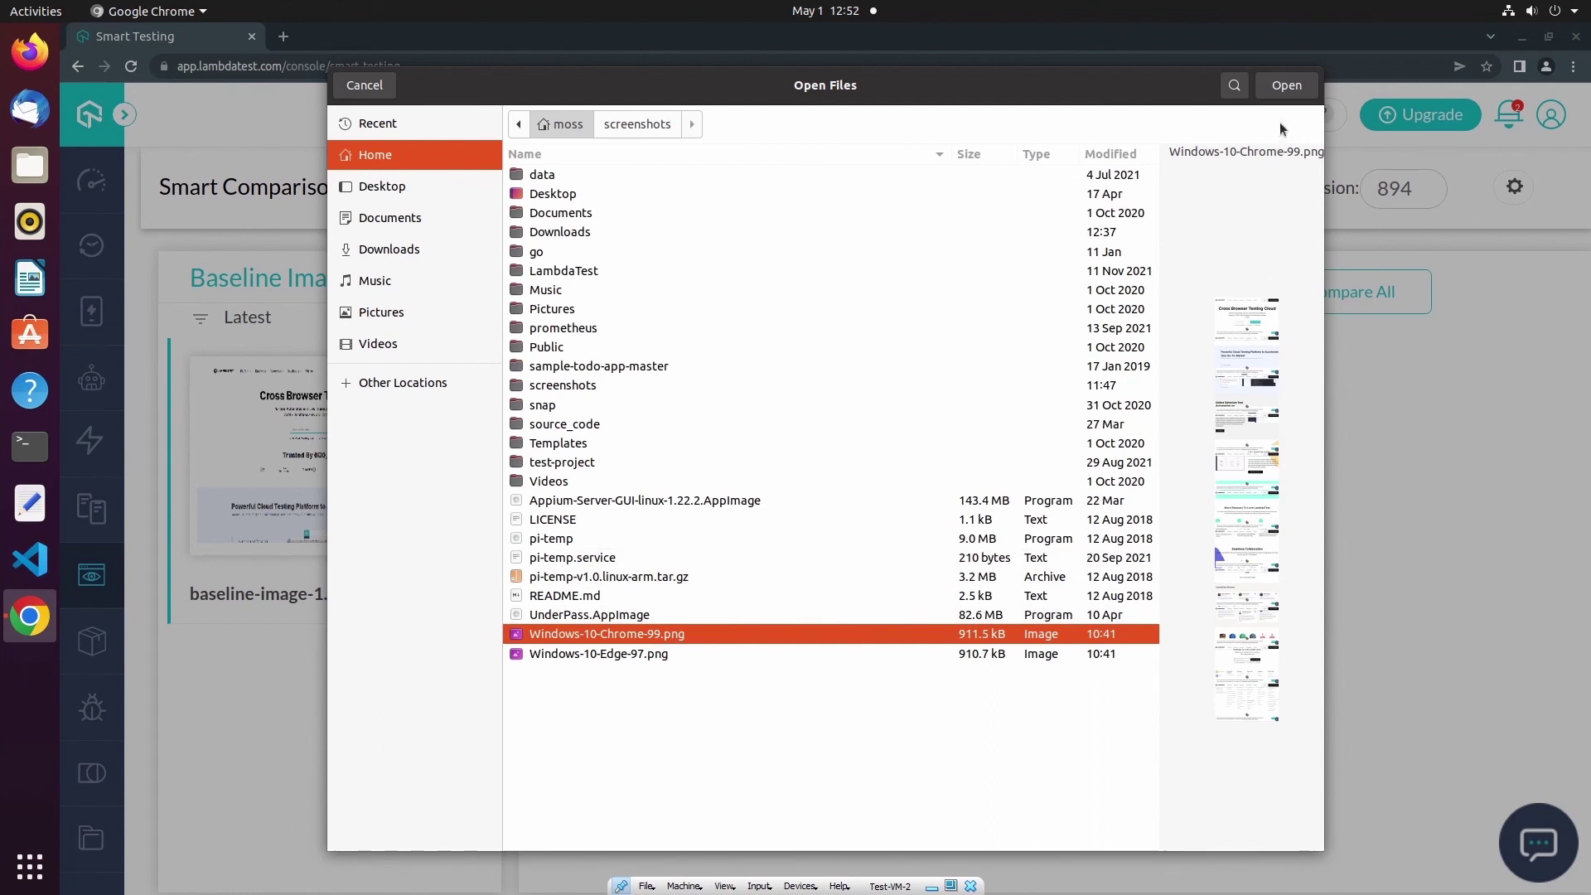
pyautogui.click(1287, 86)
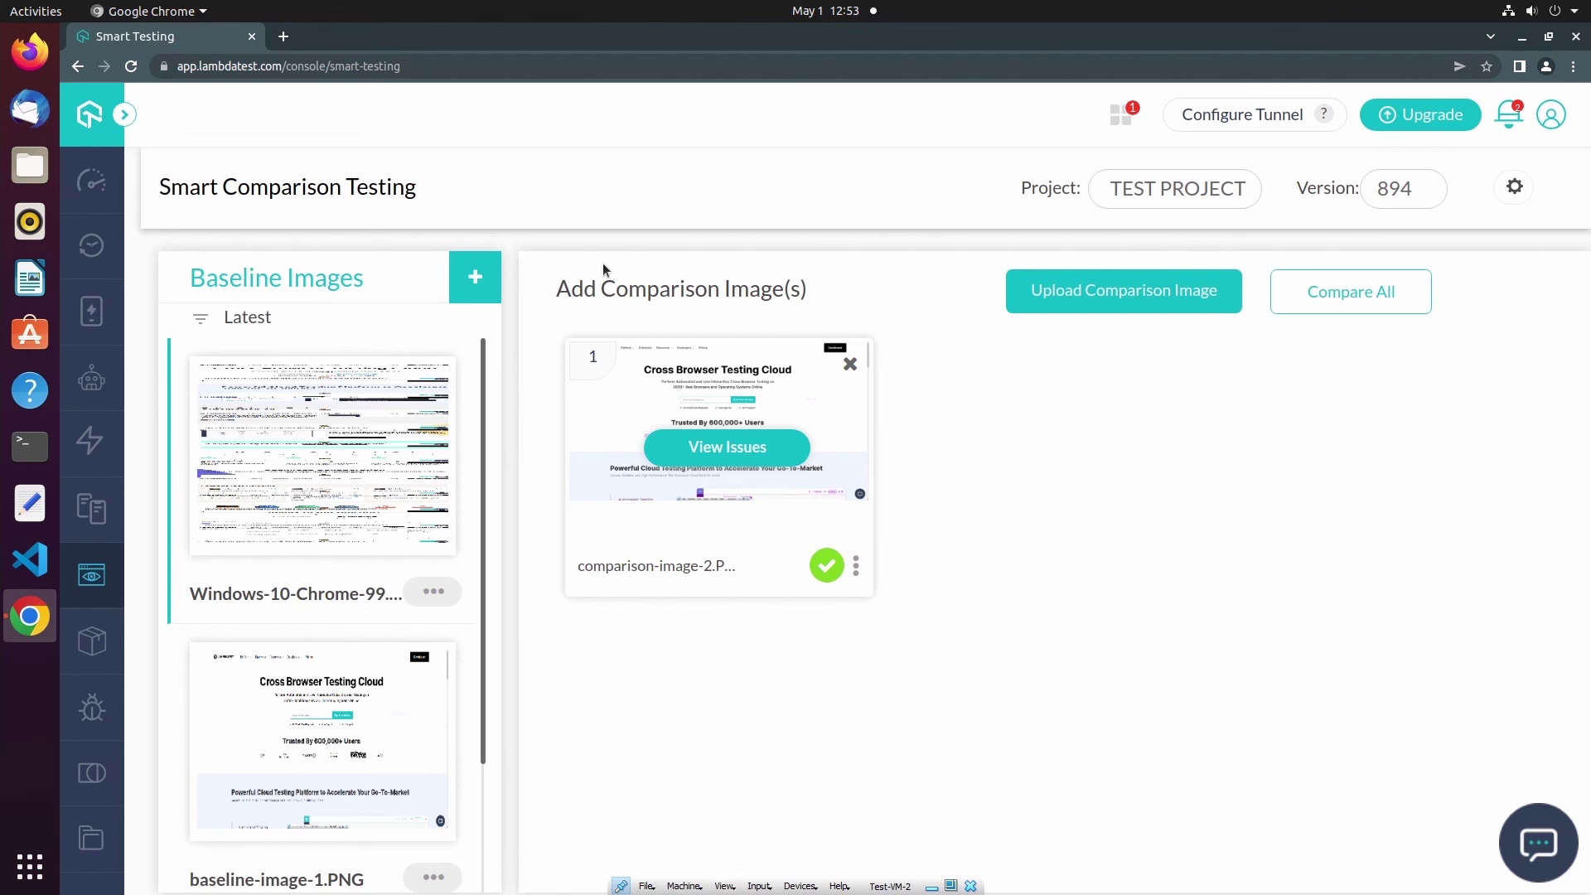
# Select the baseline-image-1.PNG baseline and switch back to the Windows-10-Chrome-99 baseline
pyautogui.click(343, 705)
pyautogui.click(341, 522)
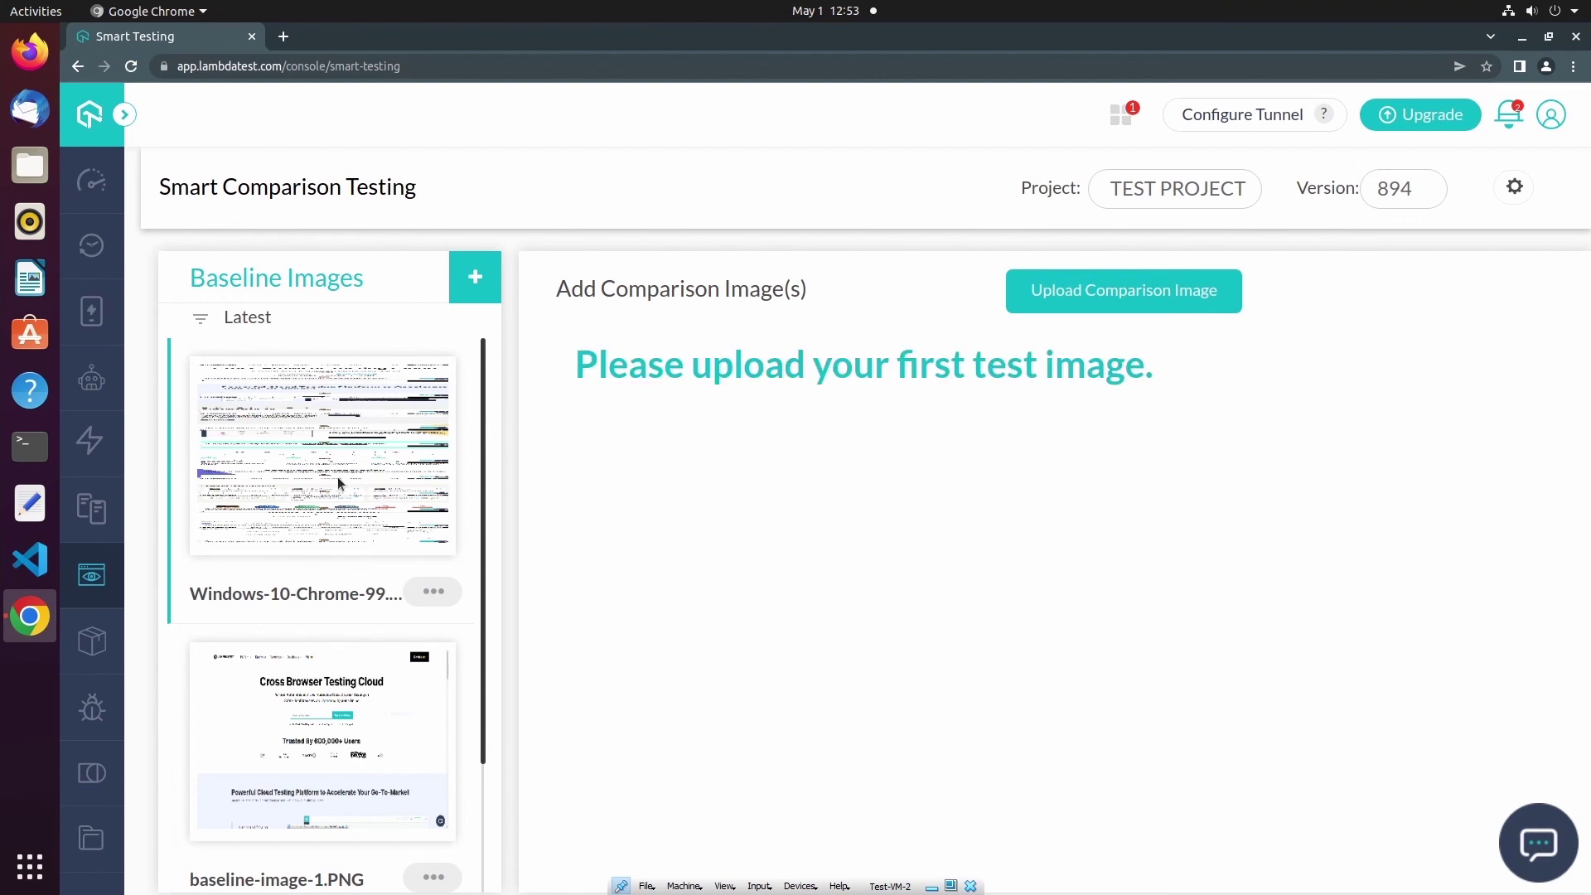